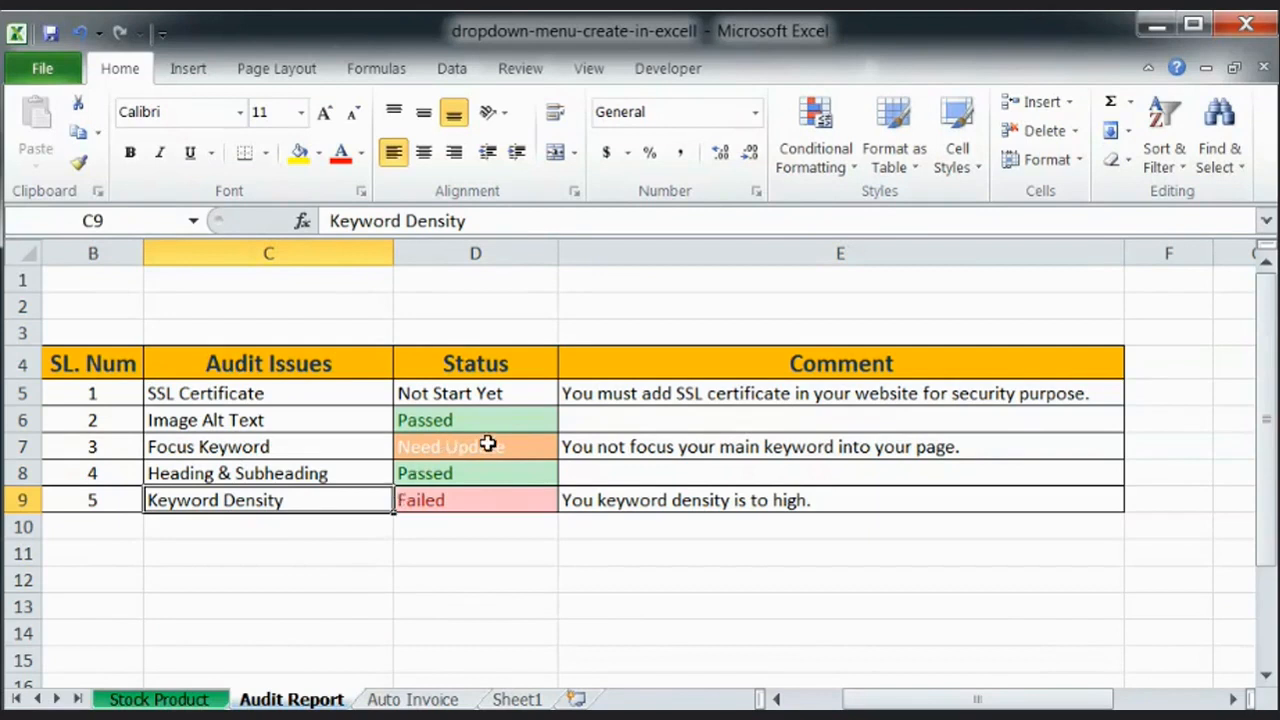
{"action": "left_click_drag", "start_coordinate": [242, 515], "coordinate": [260, 674]}
{"action": "left_click", "coordinate": [450, 530]}
{"action": "left_click_drag", "start_coordinate": [512, 396], "coordinate": [500, 505]}
{"action": "left_click", "coordinate": [485, 571]}
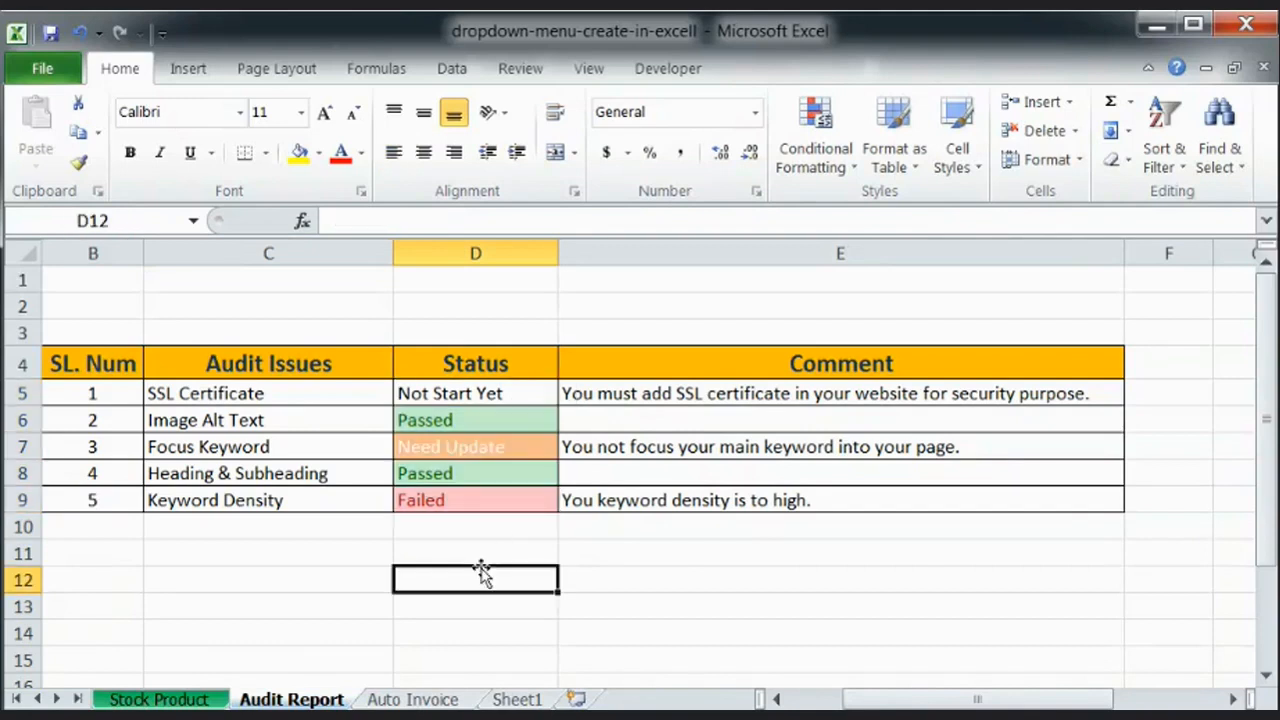
Set the SSL Certificate issue's status to Failed from its dropdown list.
{"action": "left_click", "coordinate": [322, 399]}
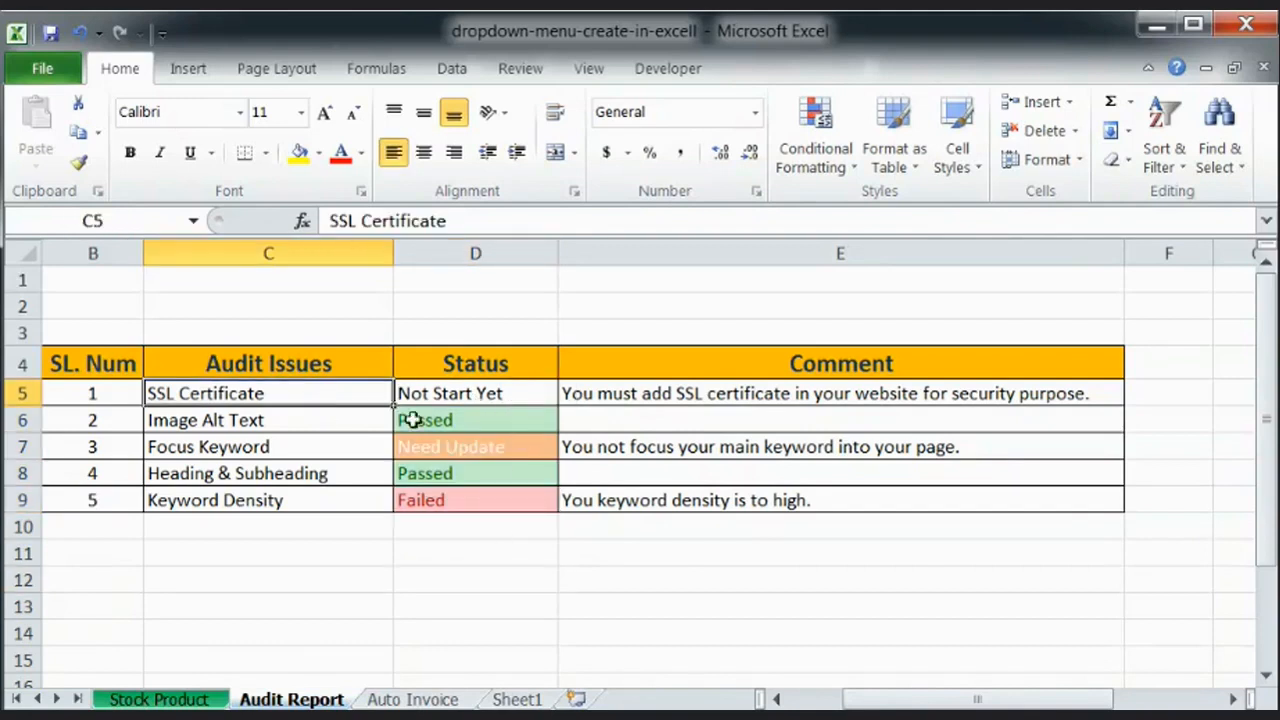
{"action": "left_click", "coordinate": [539, 395]}
{"action": "left_click", "coordinate": [565, 394]}
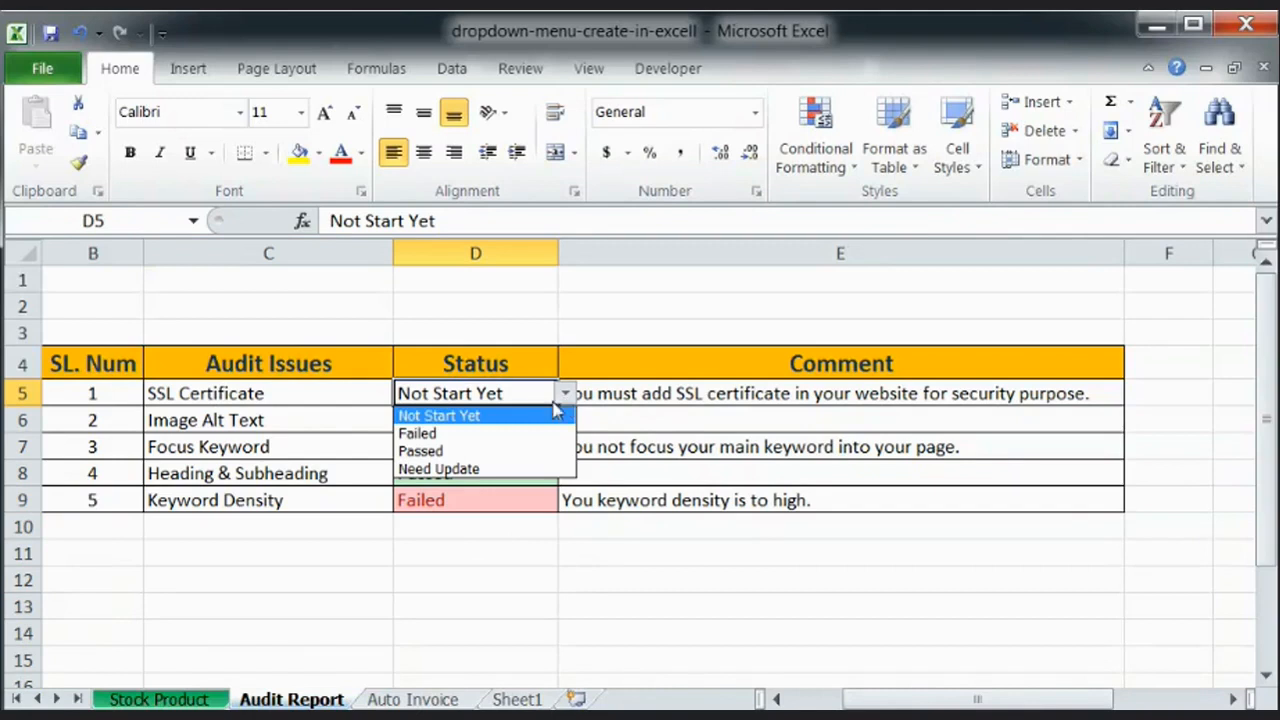
{"action": "left_click", "coordinate": [474, 436]}
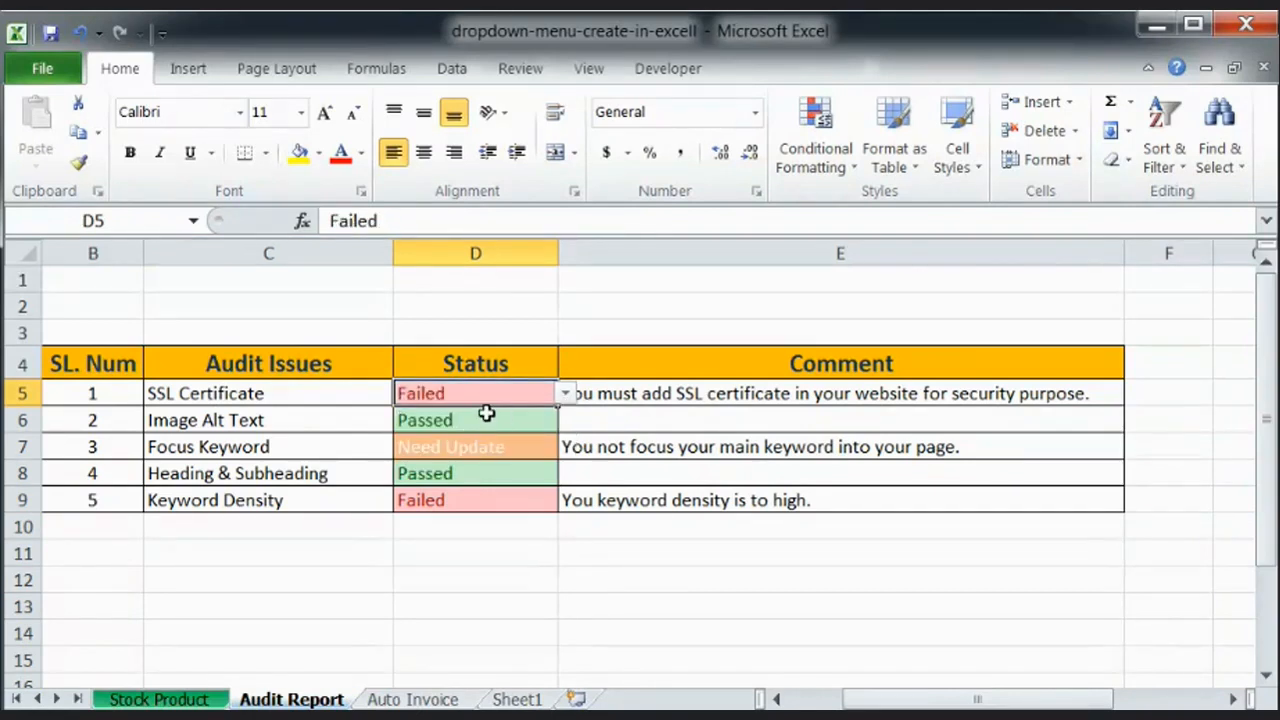
Set the Image Alt Text issue's status to Need Update from its dropdown list.
{"action": "left_click", "coordinate": [505, 424]}
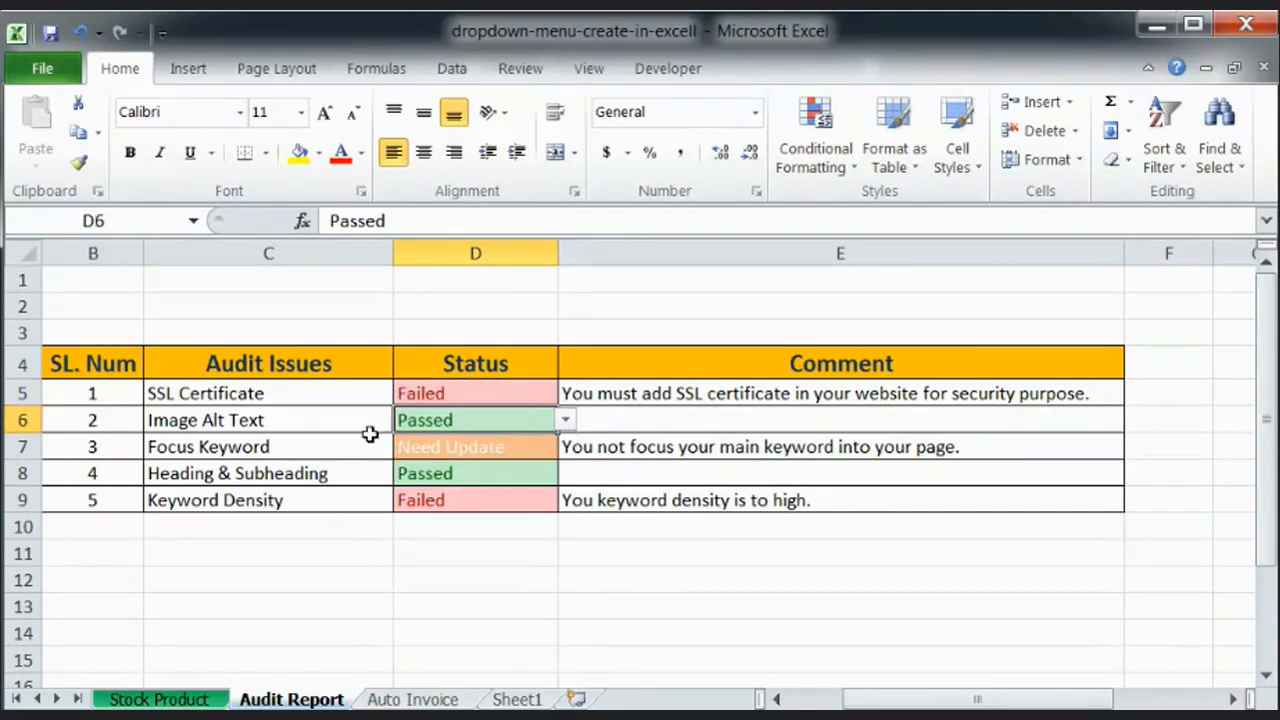
{"action": "left_click", "coordinate": [566, 421]}
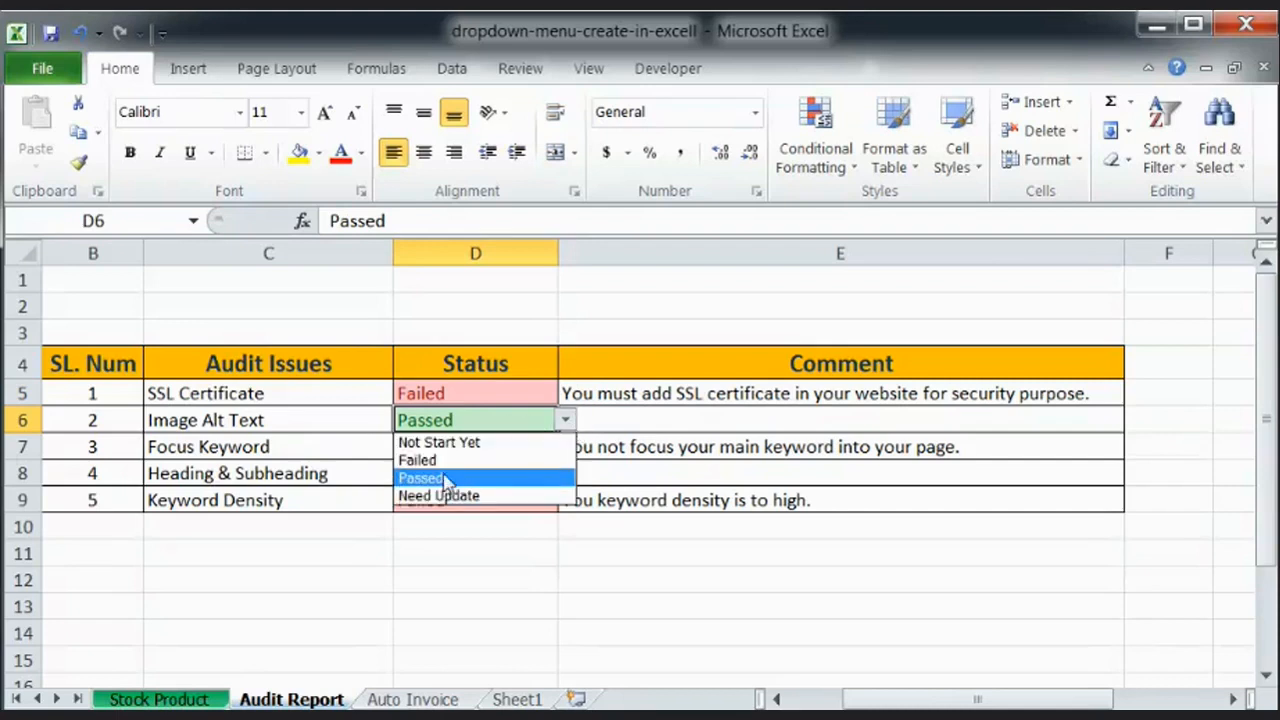
{"action": "left_click", "coordinate": [447, 479]}
{"action": "left_click", "coordinate": [566, 421]}
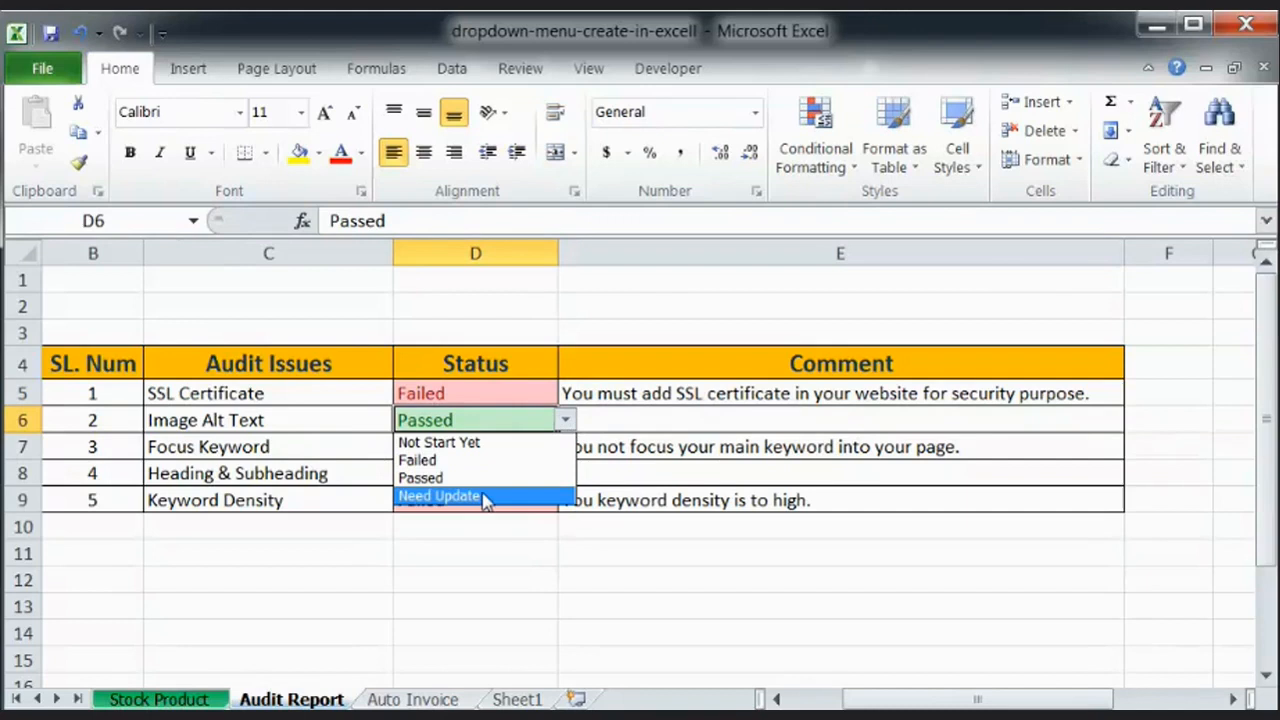
{"action": "left_click", "coordinate": [484, 497]}
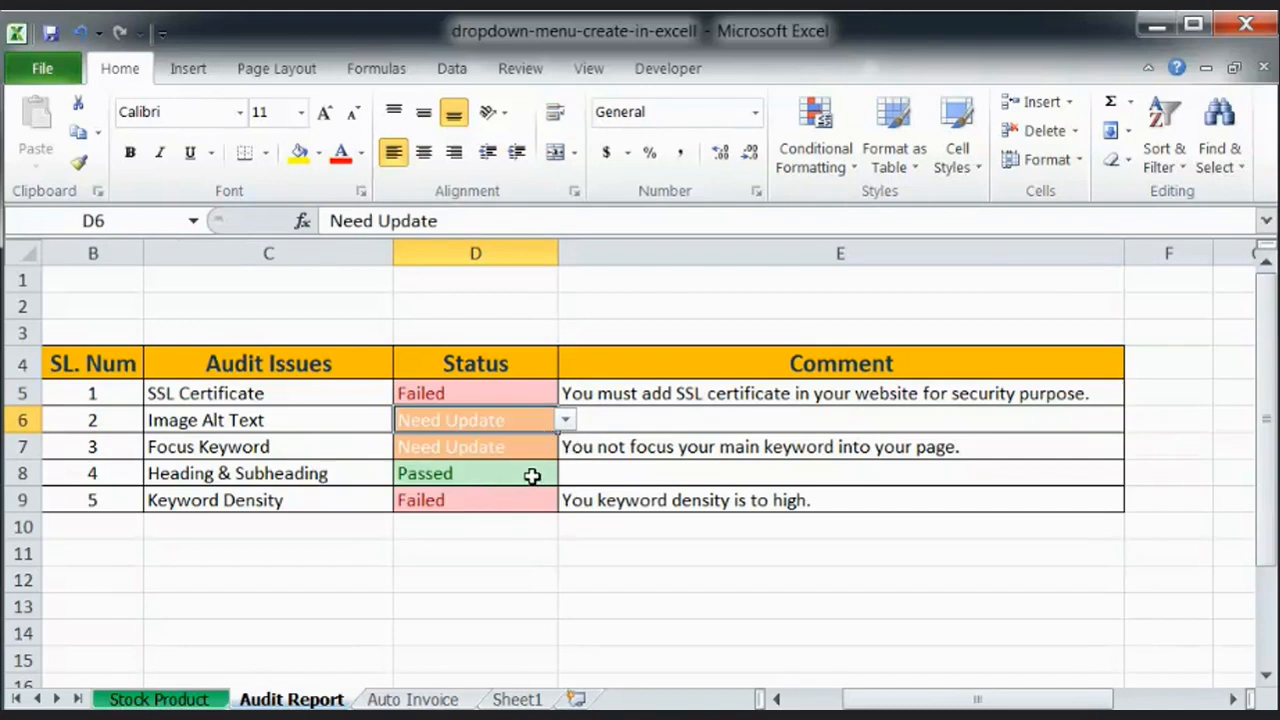
Set the Heading & Subheading issue's status to Not Start Yet from its dropdown list.
{"action": "left_click", "coordinate": [532, 476]}
{"action": "left_click", "coordinate": [564, 475]}
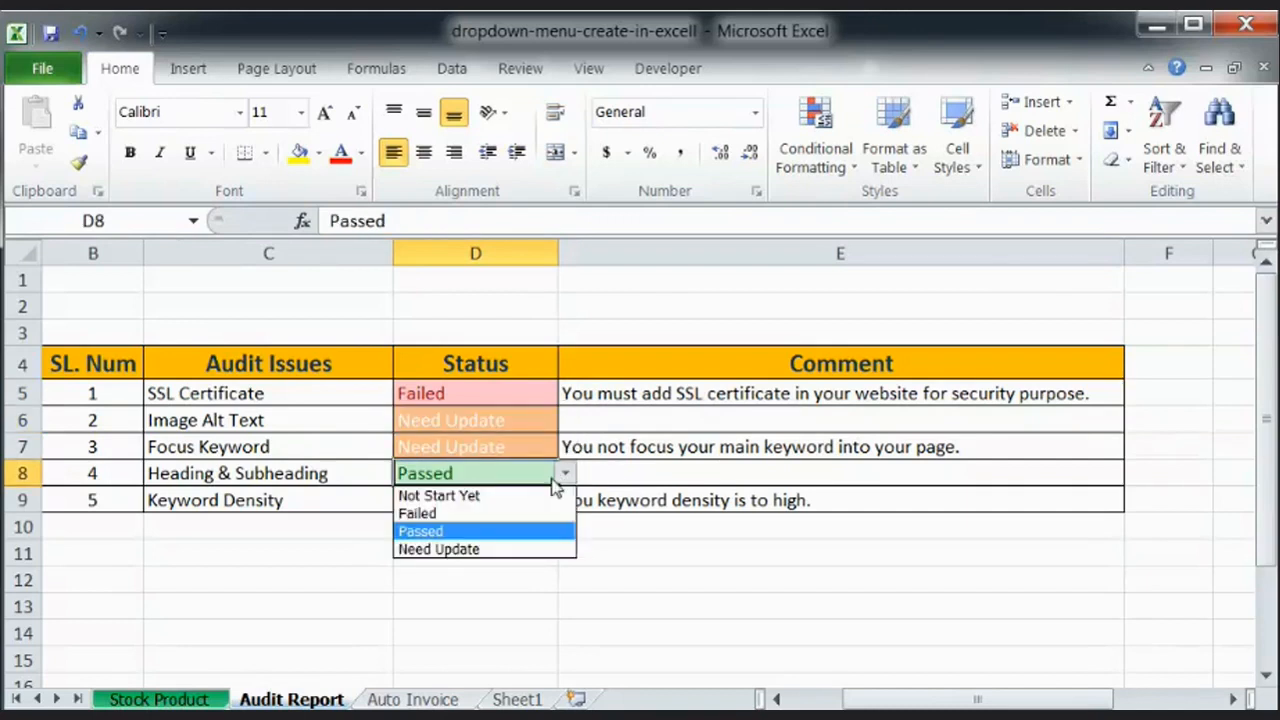
{"action": "left_click", "coordinate": [553, 495]}
{"action": "left_click", "coordinate": [493, 453]}
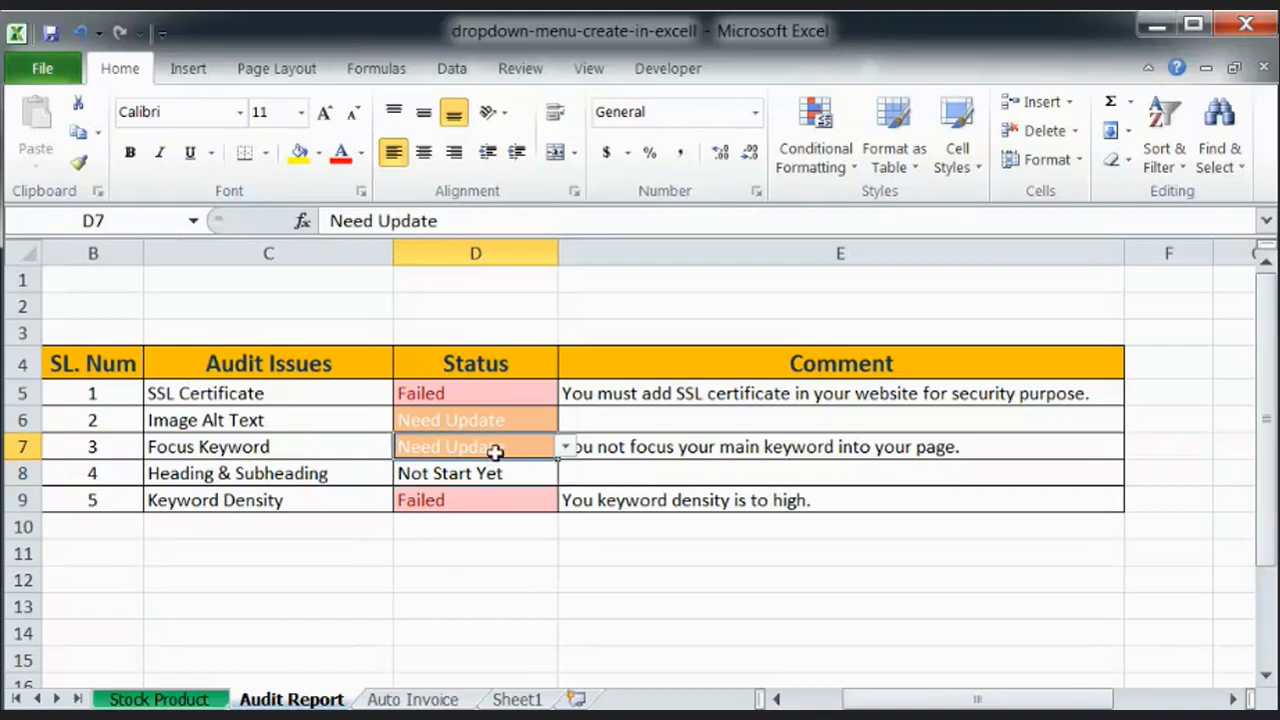
{"action": "left_click", "coordinate": [645, 447]}
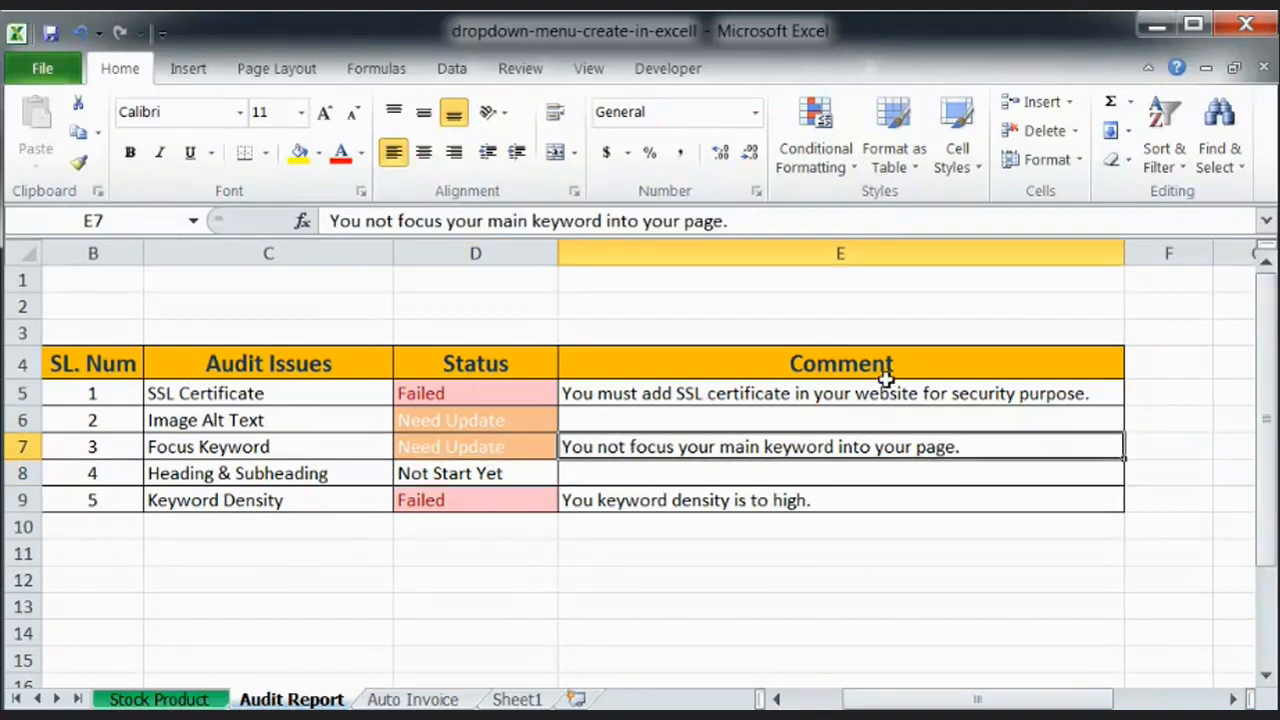
{"action": "left_click", "coordinate": [792, 395]}
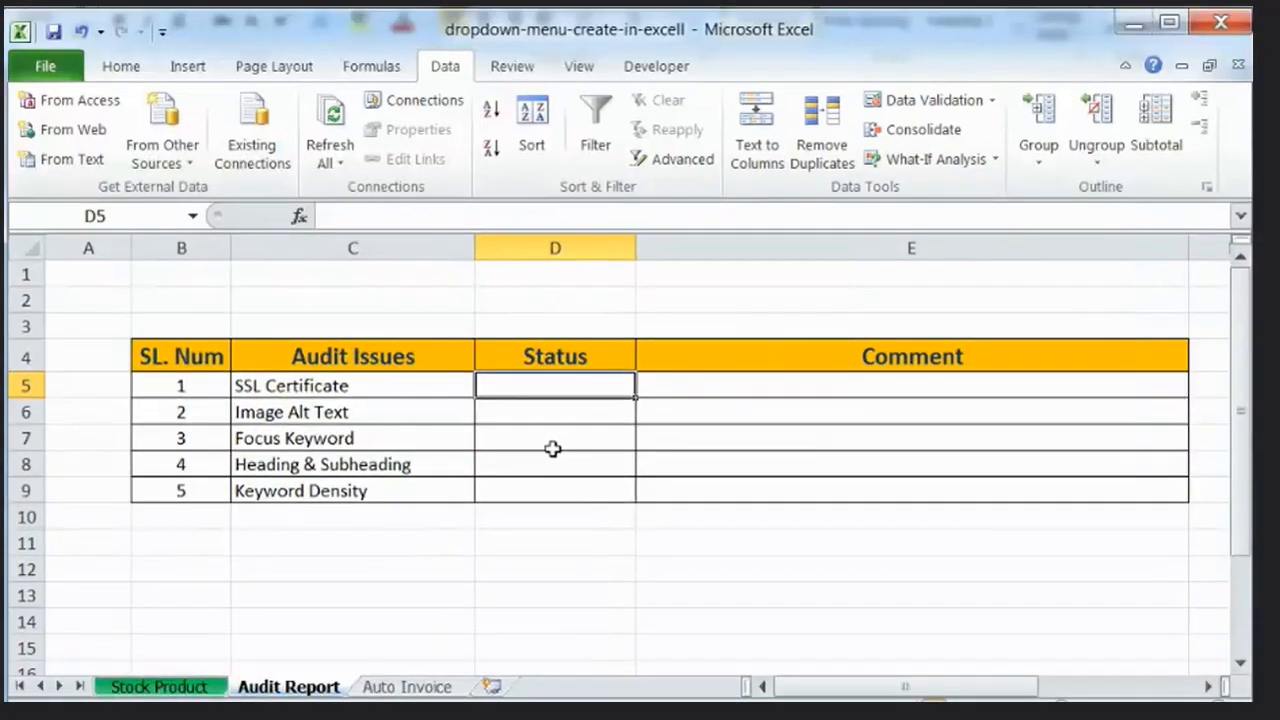
{"action": "left_click", "coordinate": [540, 574]}
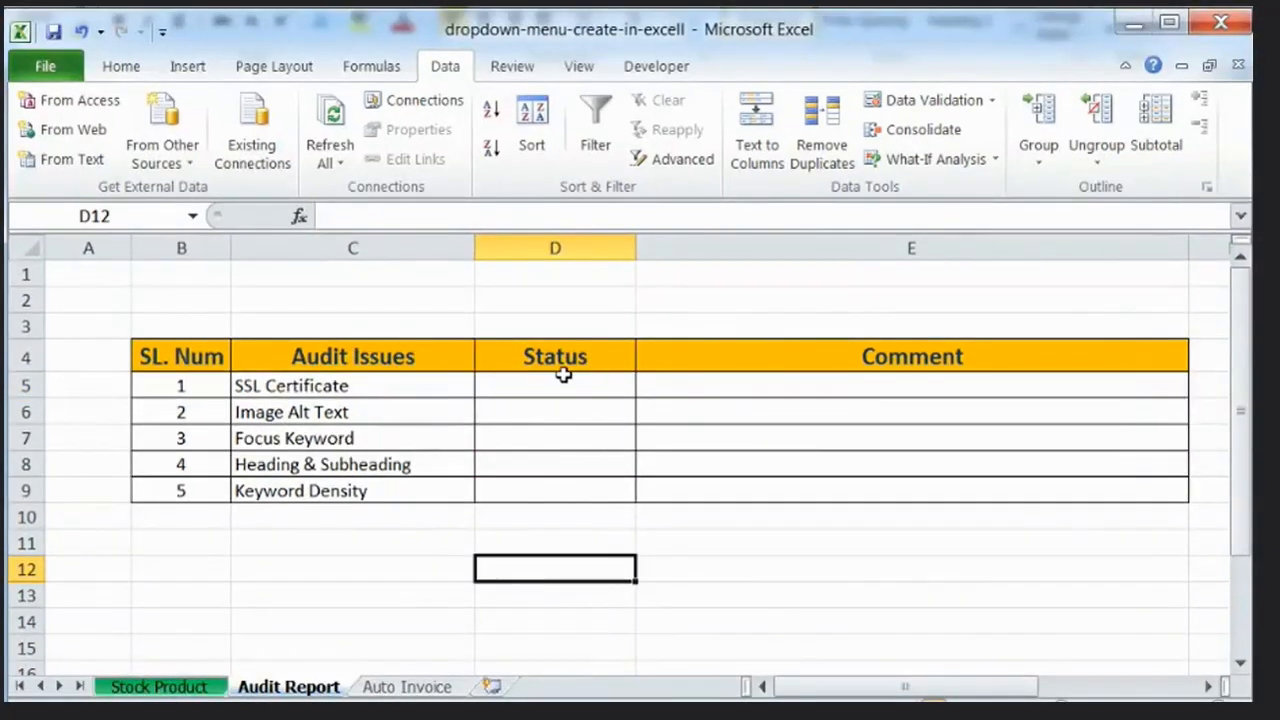
{"action": "left_click_drag", "start_coordinate": [561, 375], "coordinate": [762, 488]}
{"action": "left_click_drag", "start_coordinate": [600, 386], "coordinate": [710, 478]}
Open data validation for the empty SSL Certificate status cell D5 and restrict its allowed values to List.
{"action": "left_click", "coordinate": [610, 391]}
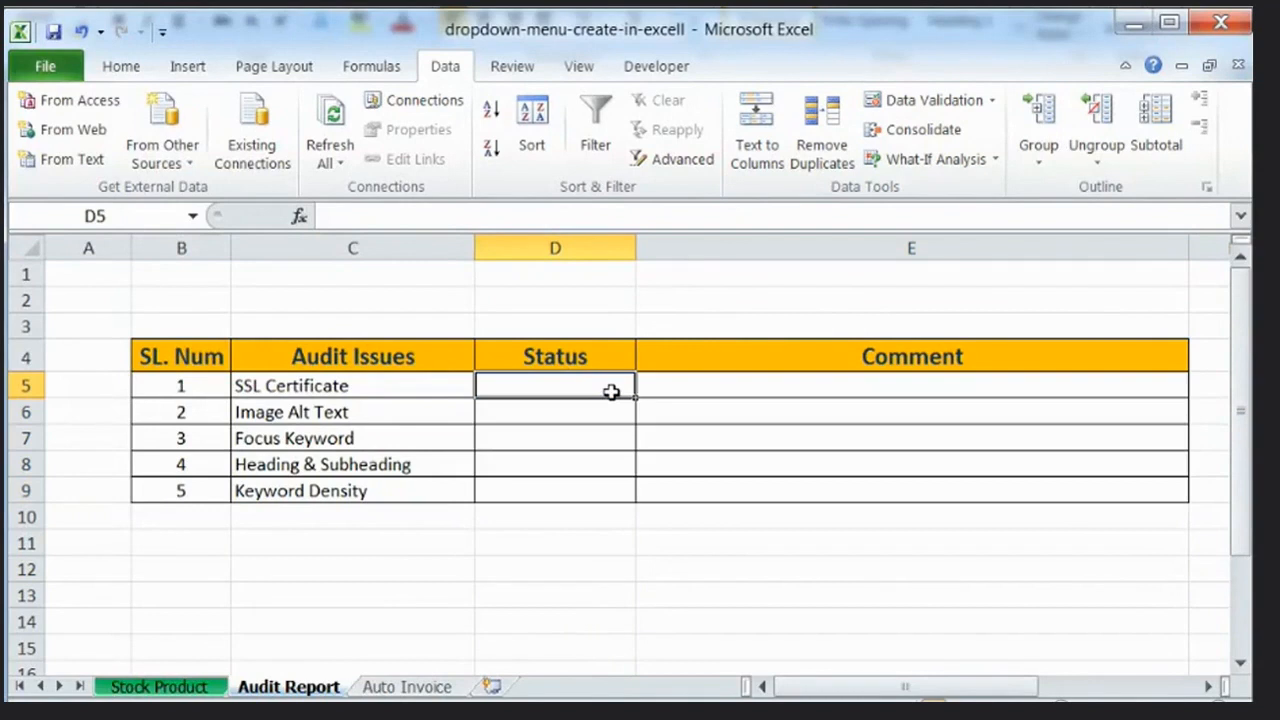
{"action": "left_click", "coordinate": [282, 72]}
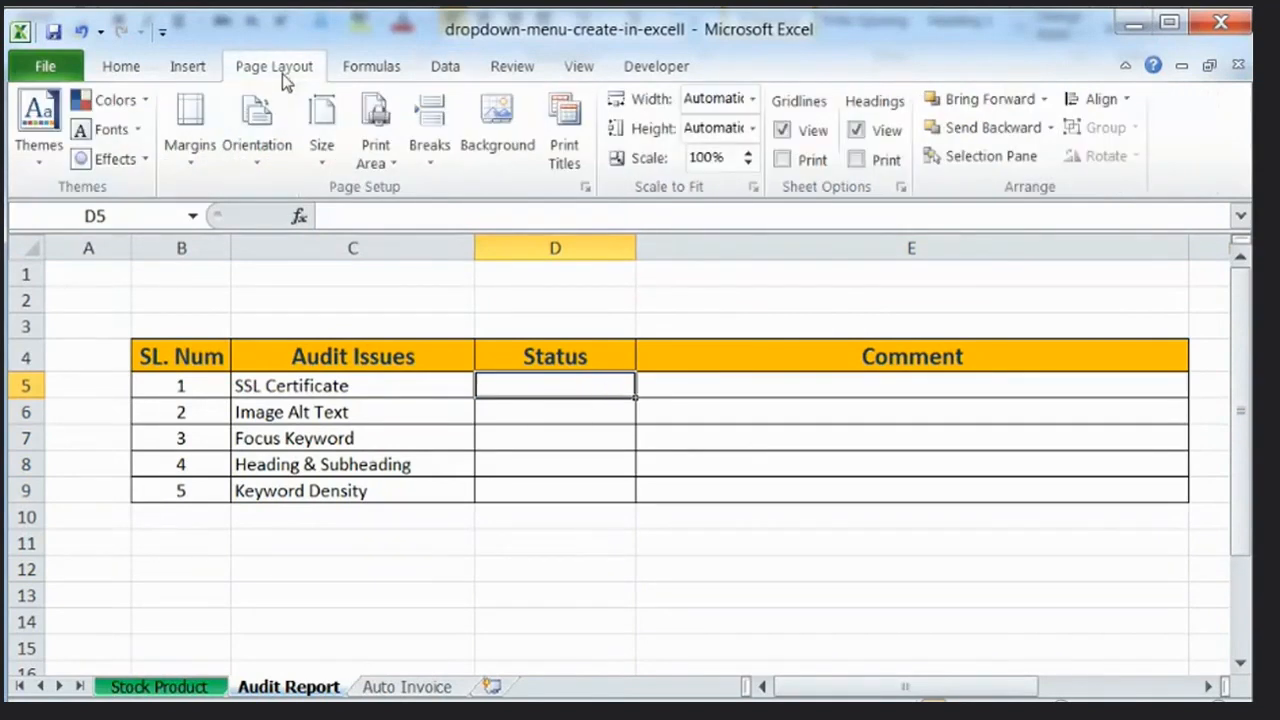
{"action": "left_click", "coordinate": [446, 68]}
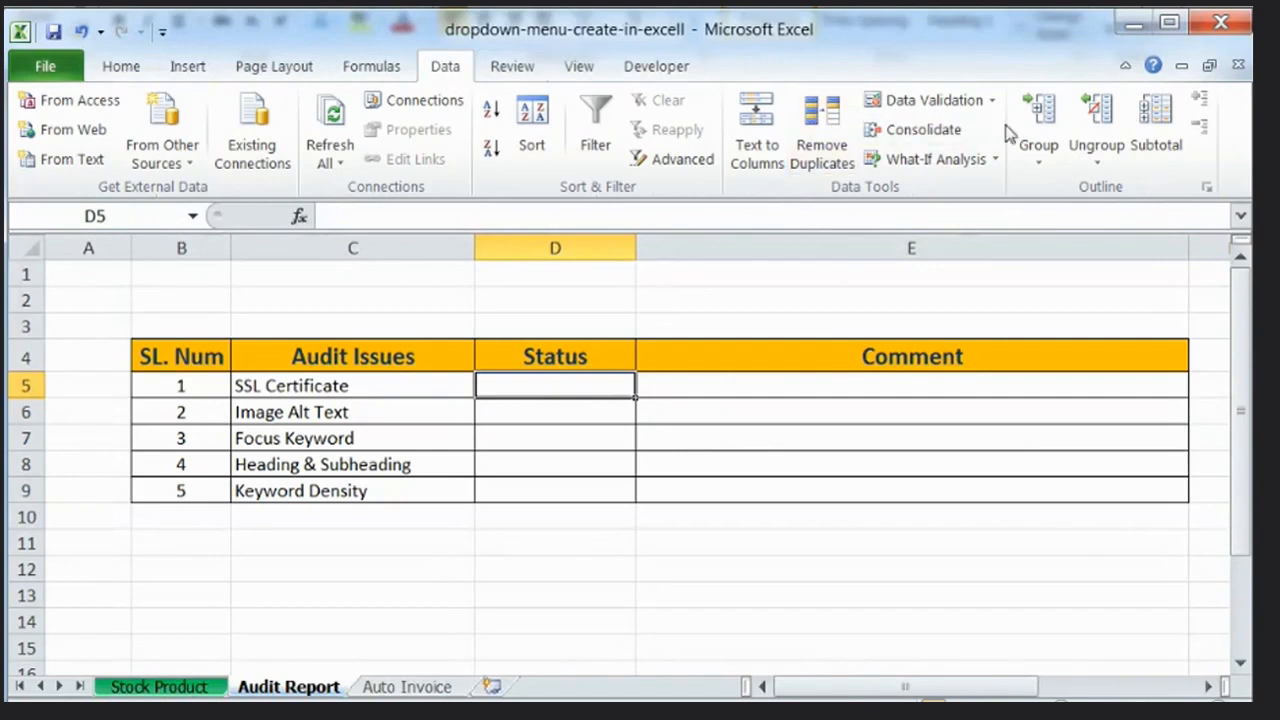
{"action": "left_click", "coordinate": [924, 103]}
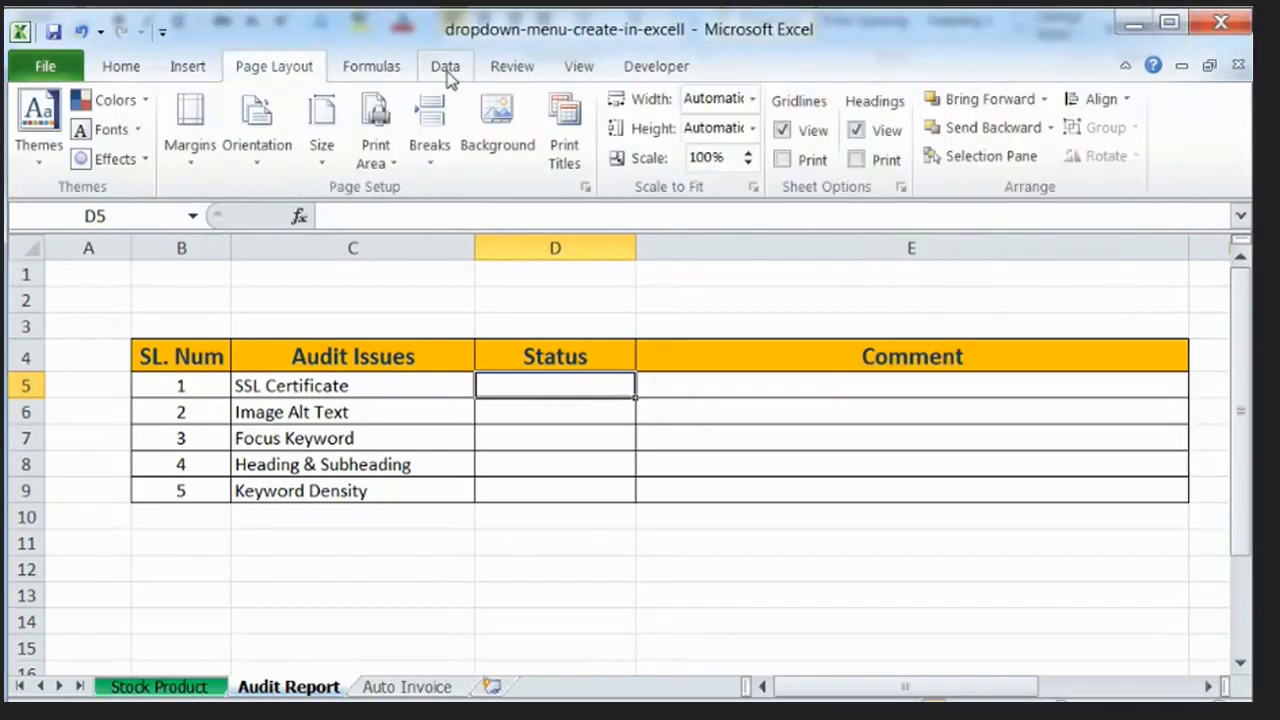
{"action": "left_click", "coordinate": [446, 68]}
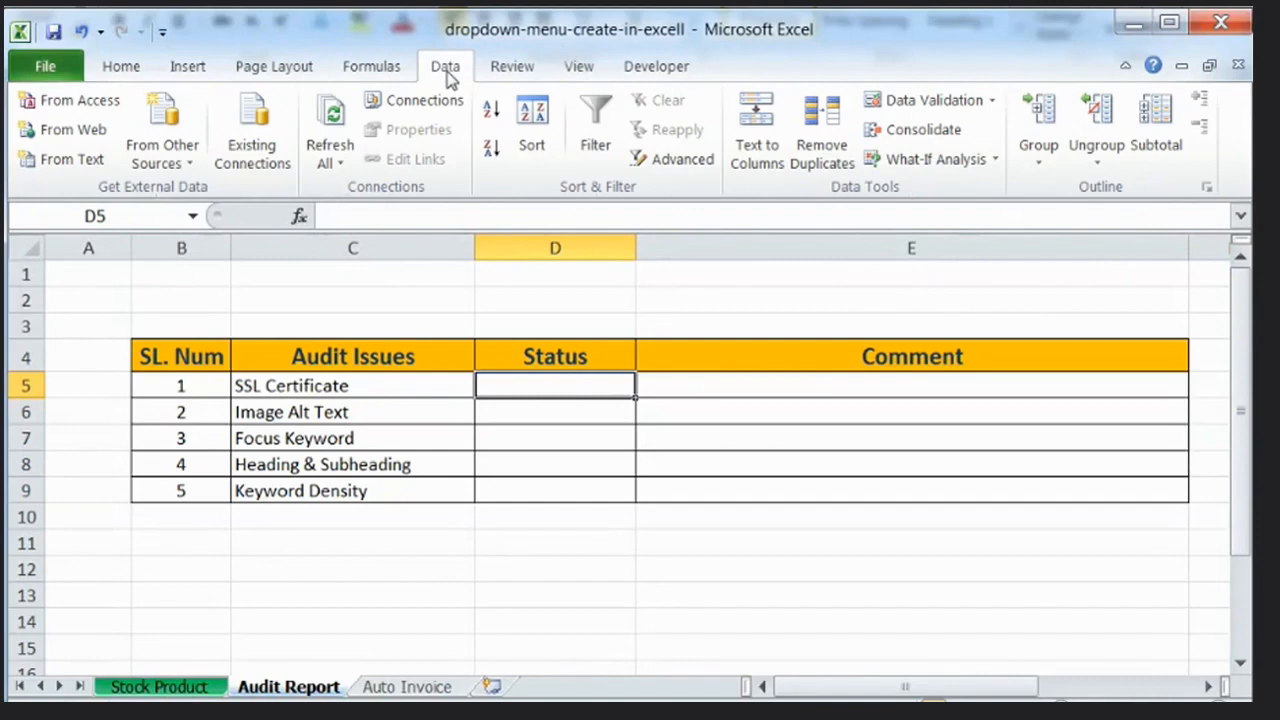
{"action": "left_click", "coordinate": [924, 102]}
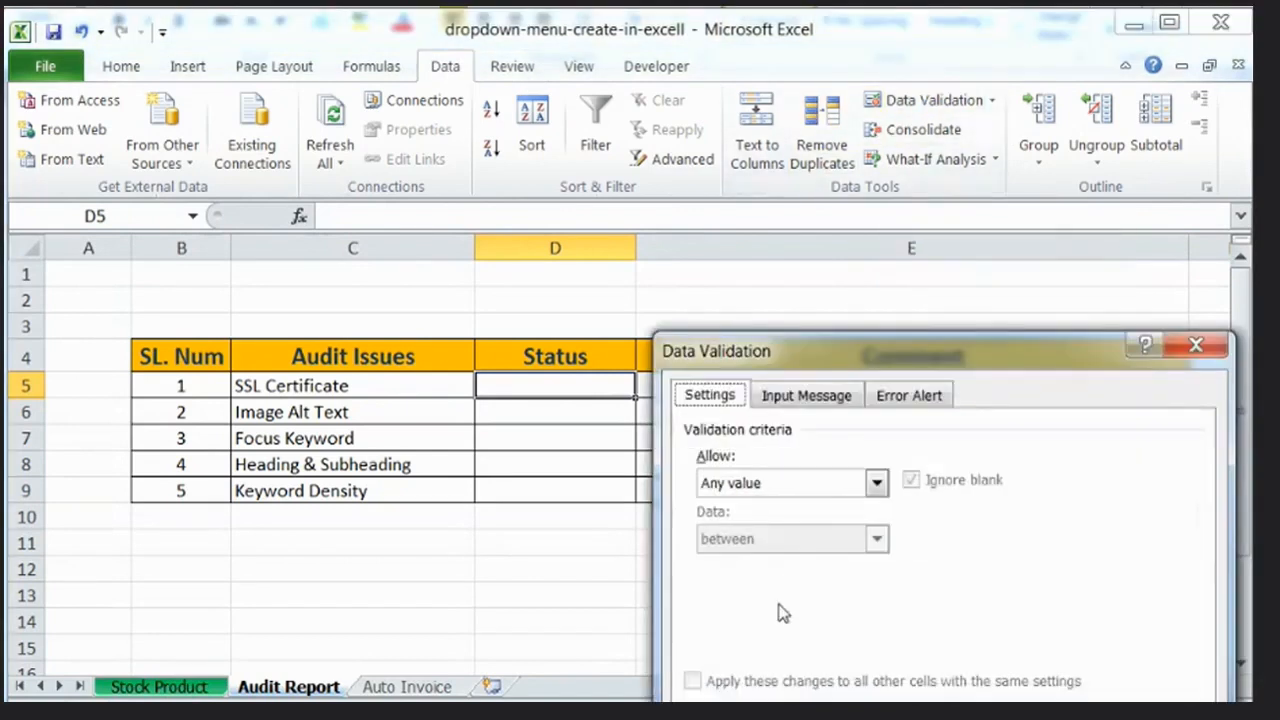
{"action": "left_click_drag", "start_coordinate": [843, 347], "coordinate": [960, 209]}
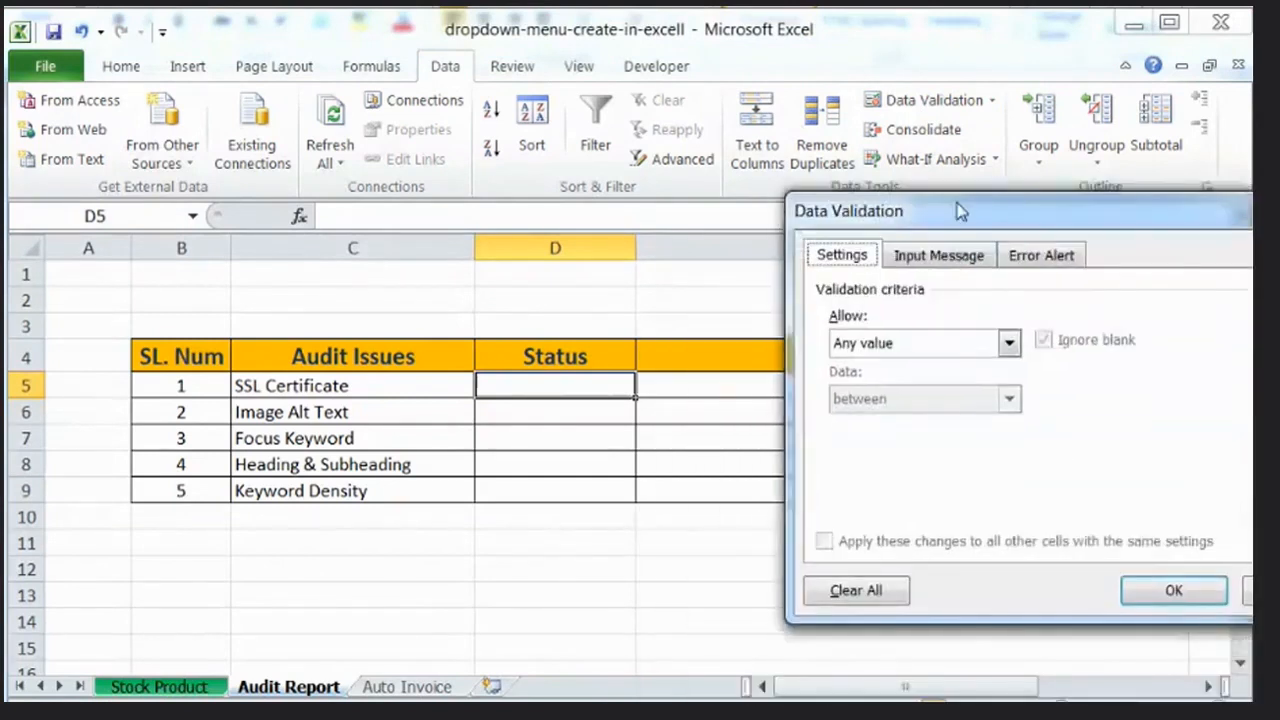
{"action": "left_click", "coordinate": [929, 344]}
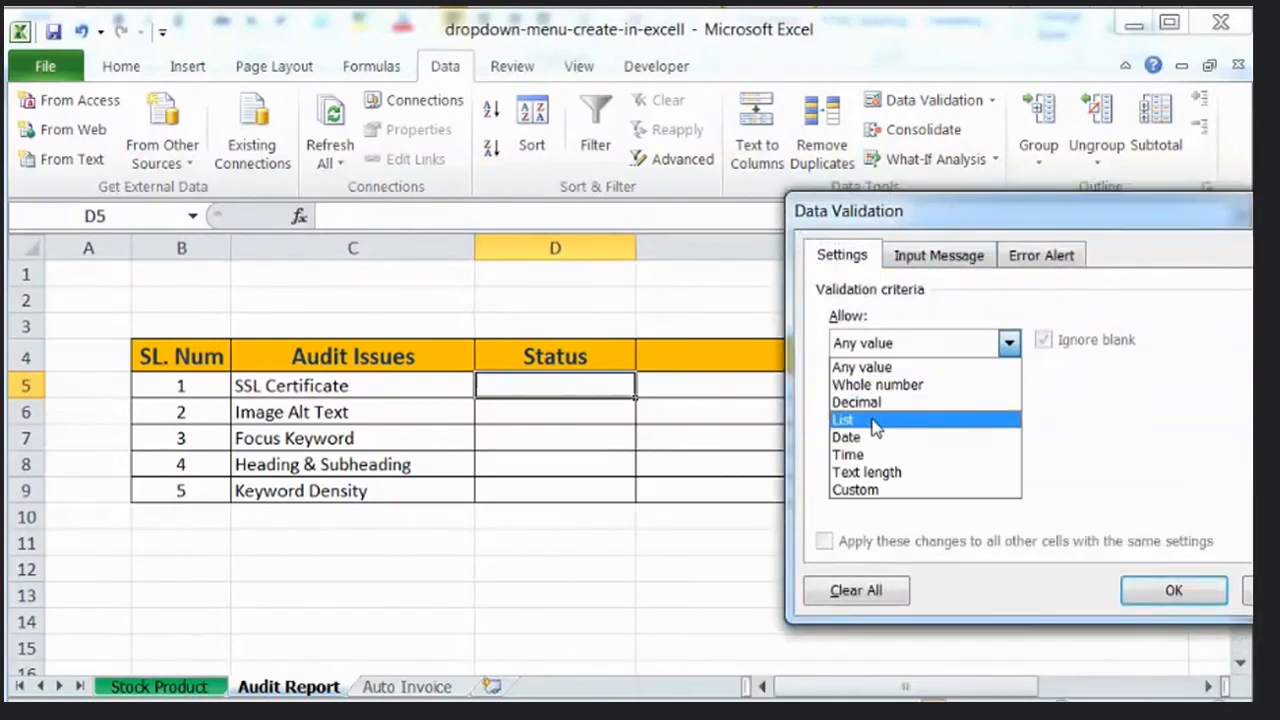
{"action": "left_click", "coordinate": [875, 424]}
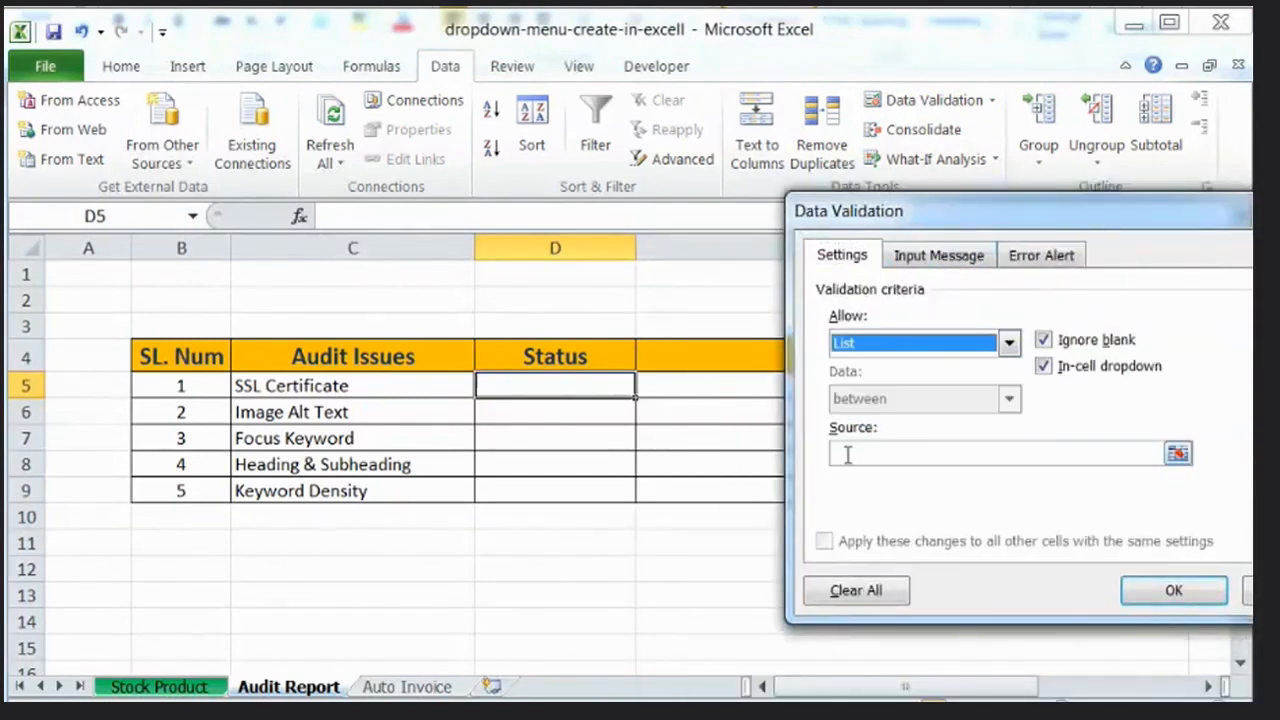
Enter "Not Start Yet, Passed, Failed, Need Updated" as the validation list's source and apply the rule to D5.
{"action": "left_click", "coordinate": [862, 451]}
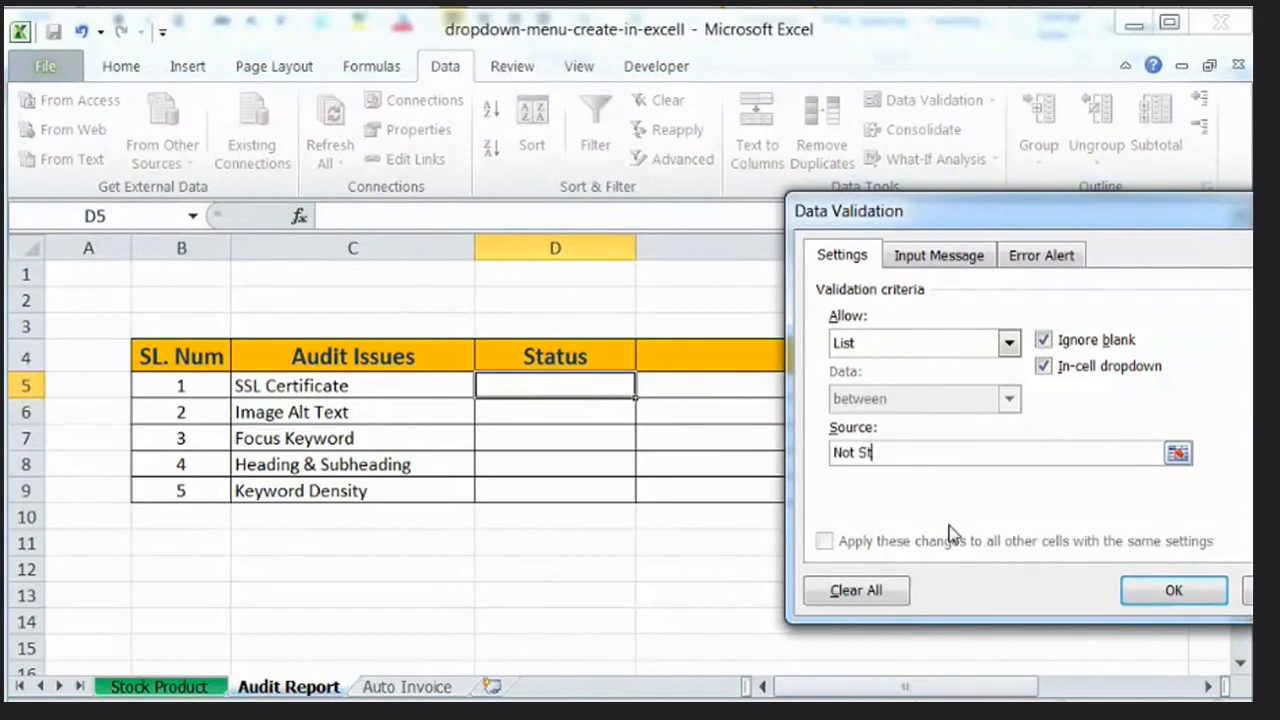
{"action": "type", "text": "Passed, Fail"}
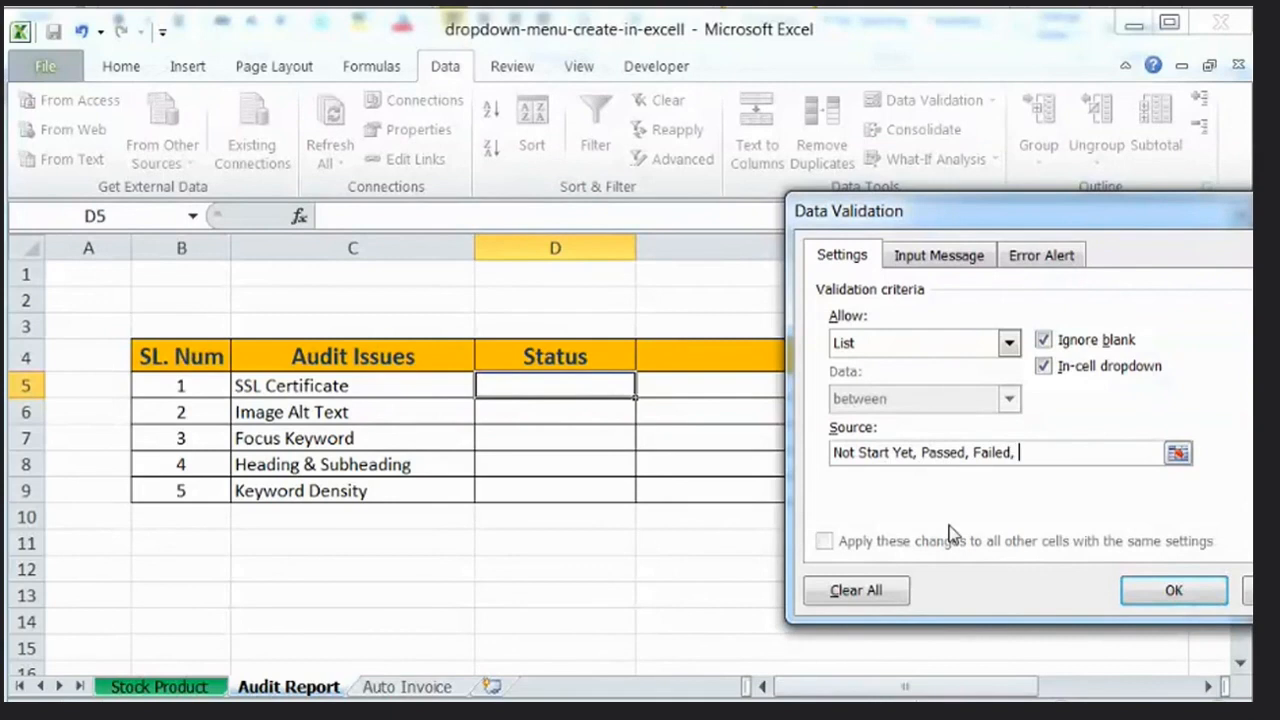
{"action": "type", "text": "ed Updated"}
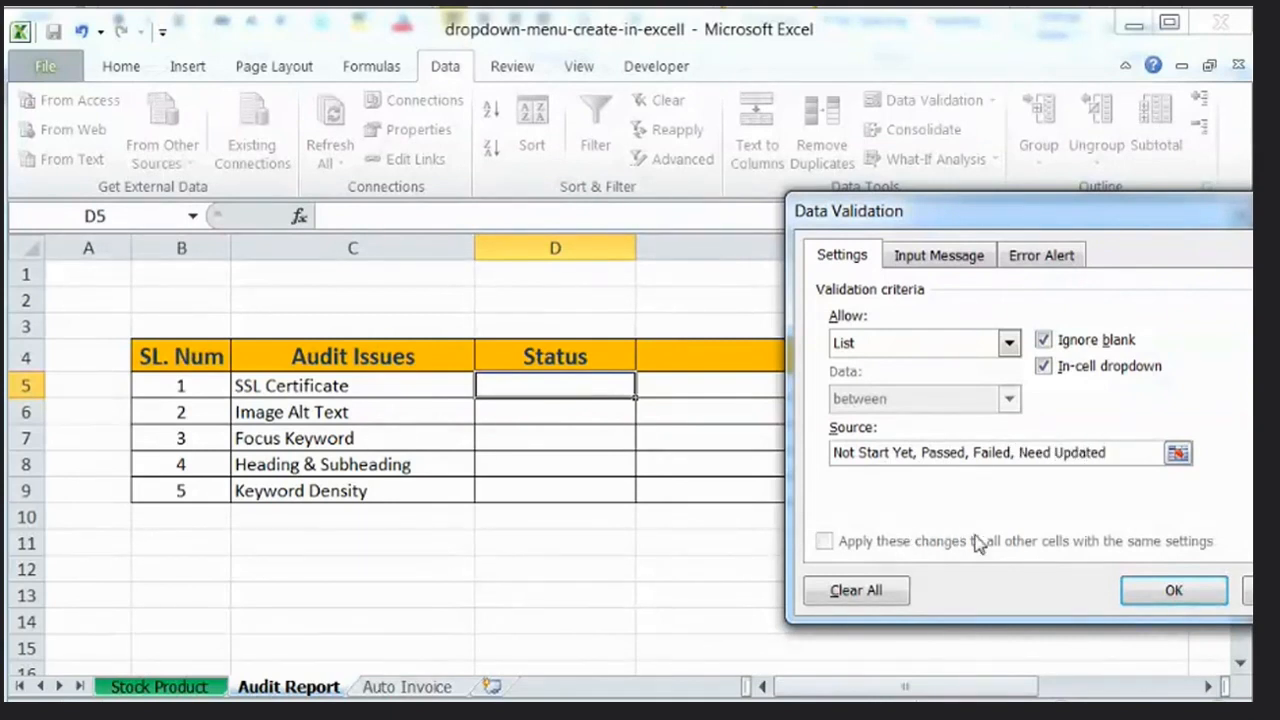
{"action": "left_click", "coordinate": [1173, 591]}
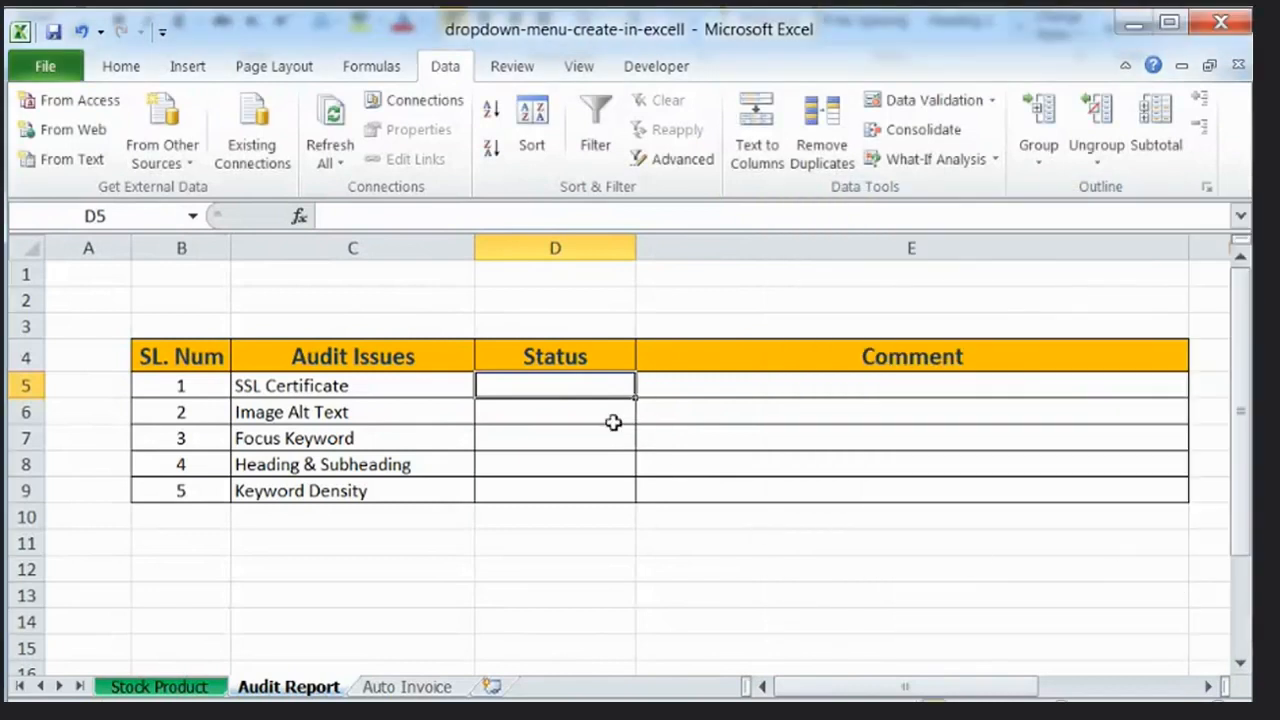
Test the dropdown in D5 by choosing Not Start Yet and Passed, and clear the cell's value.
{"action": "left_click", "coordinate": [598, 422]}
{"action": "left_click", "coordinate": [591, 385]}
{"action": "left_click", "coordinate": [645, 385]}
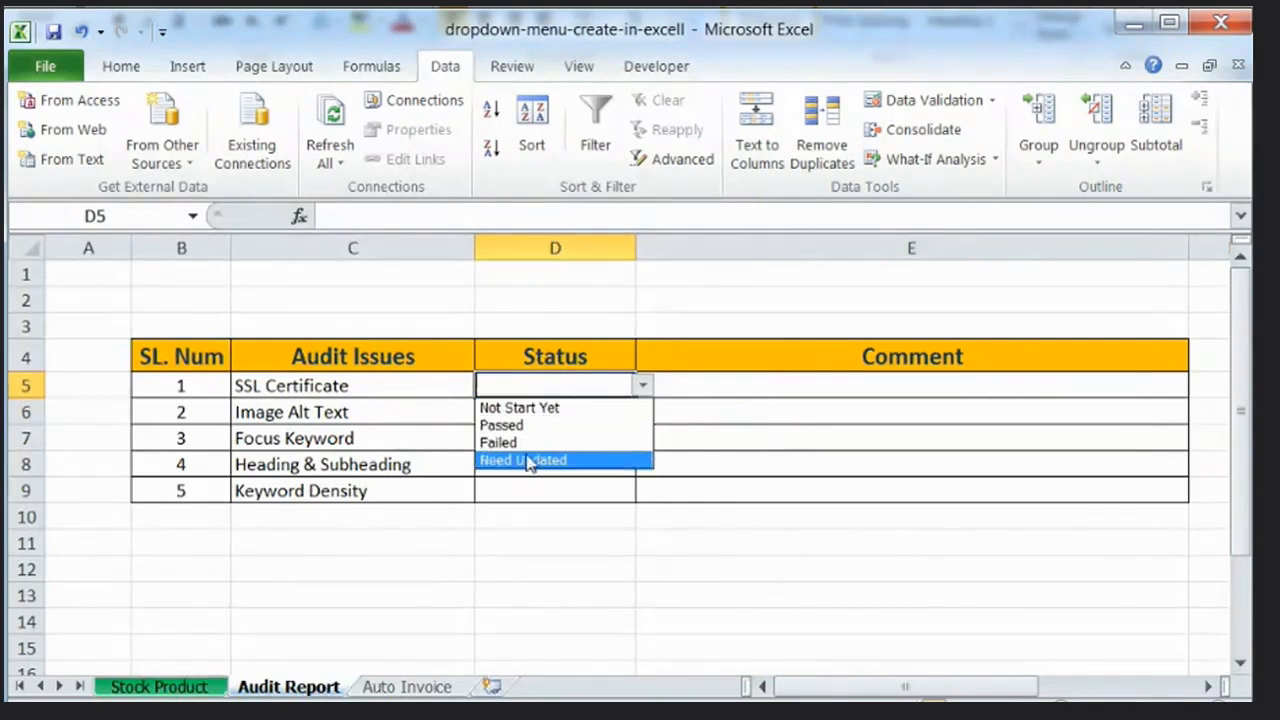
{"action": "left_click", "coordinate": [530, 408]}
{"action": "left_click", "coordinate": [645, 385]}
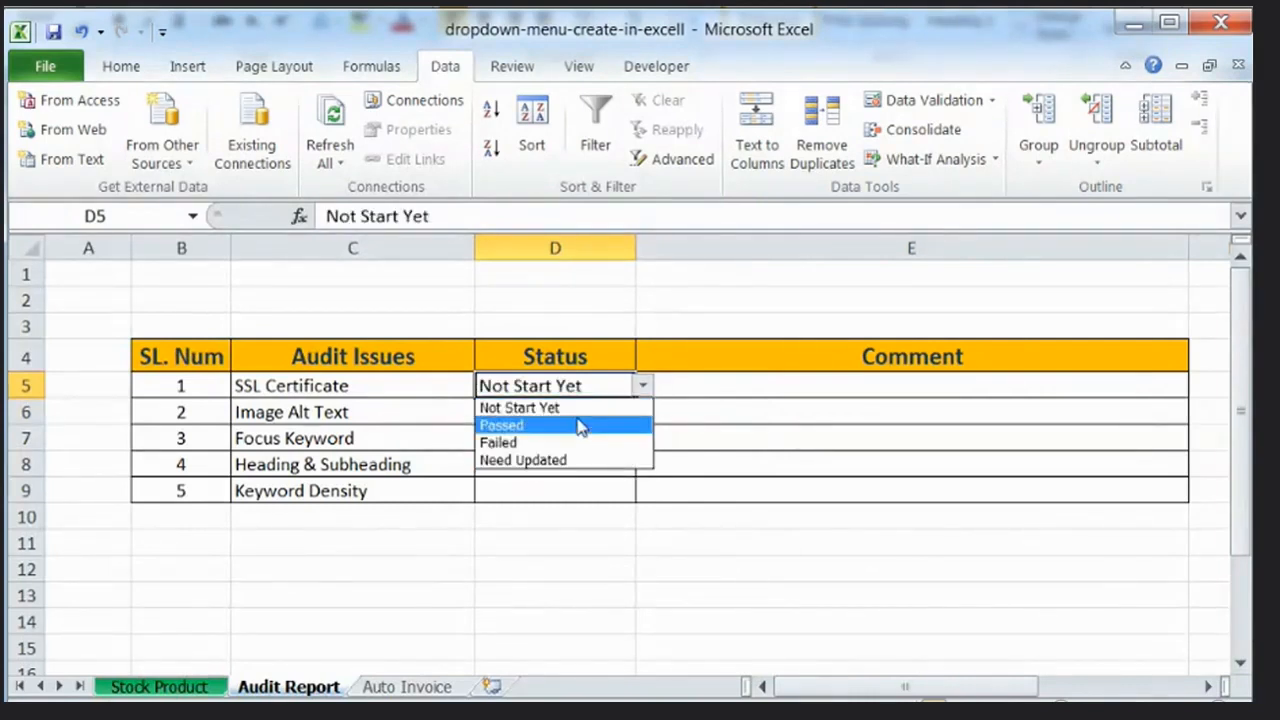
{"action": "left_click", "coordinate": [580, 426]}
{"action": "left_click", "coordinate": [562, 445]}
{"action": "left_click", "coordinate": [558, 394]}
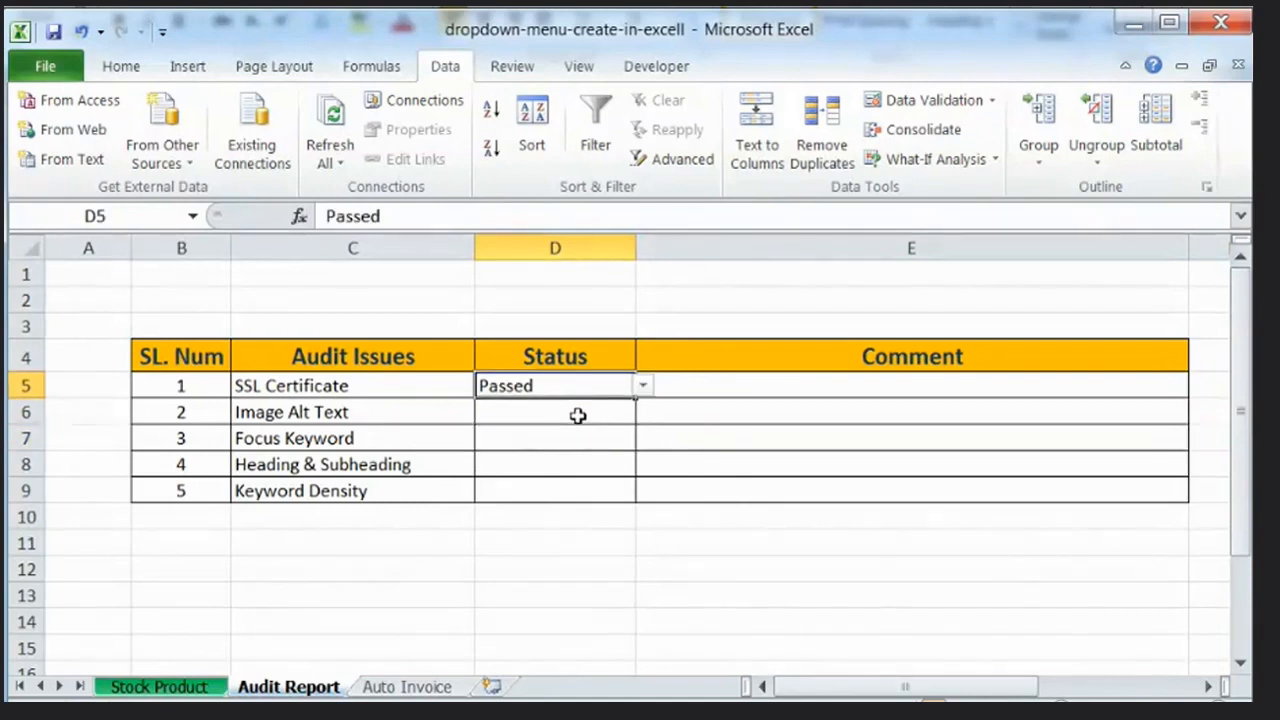
{"action": "key", "text": "Delete"}
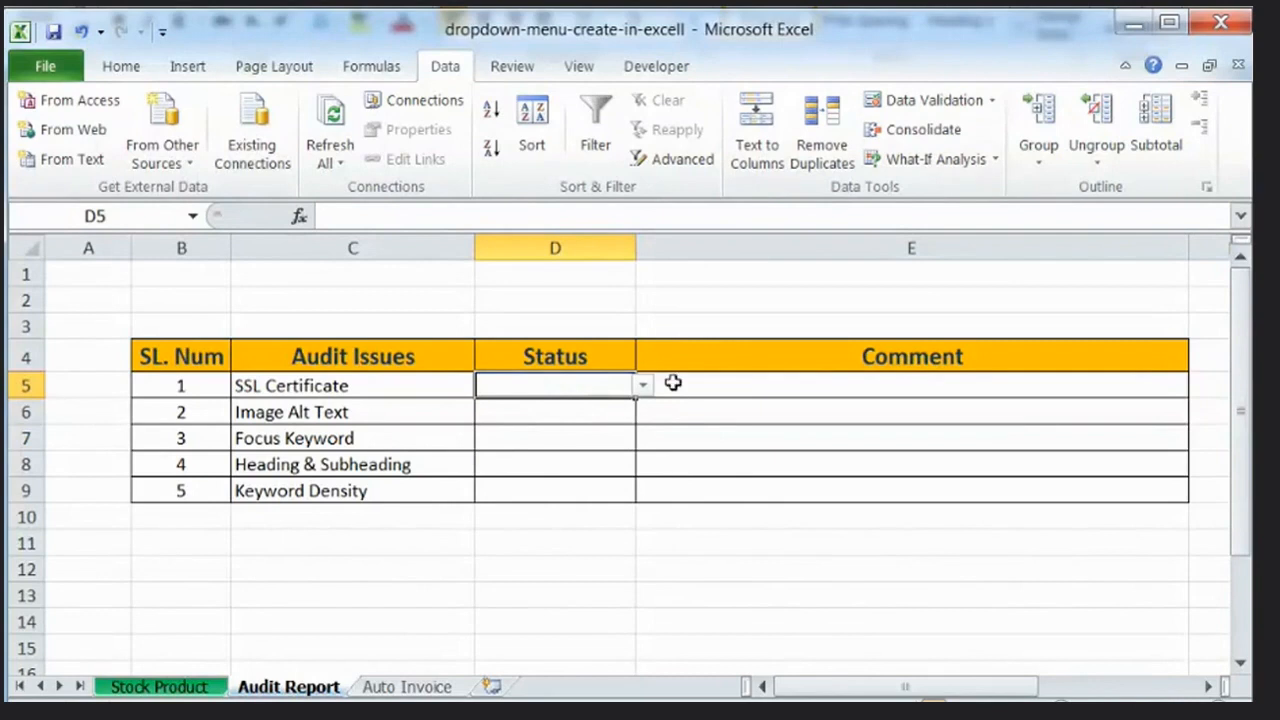
Add a new worksheet and enter Not Start Yet, Failed, Passed and Need Update in cells C3 to C6.
{"action": "left_click", "coordinate": [490, 686]}
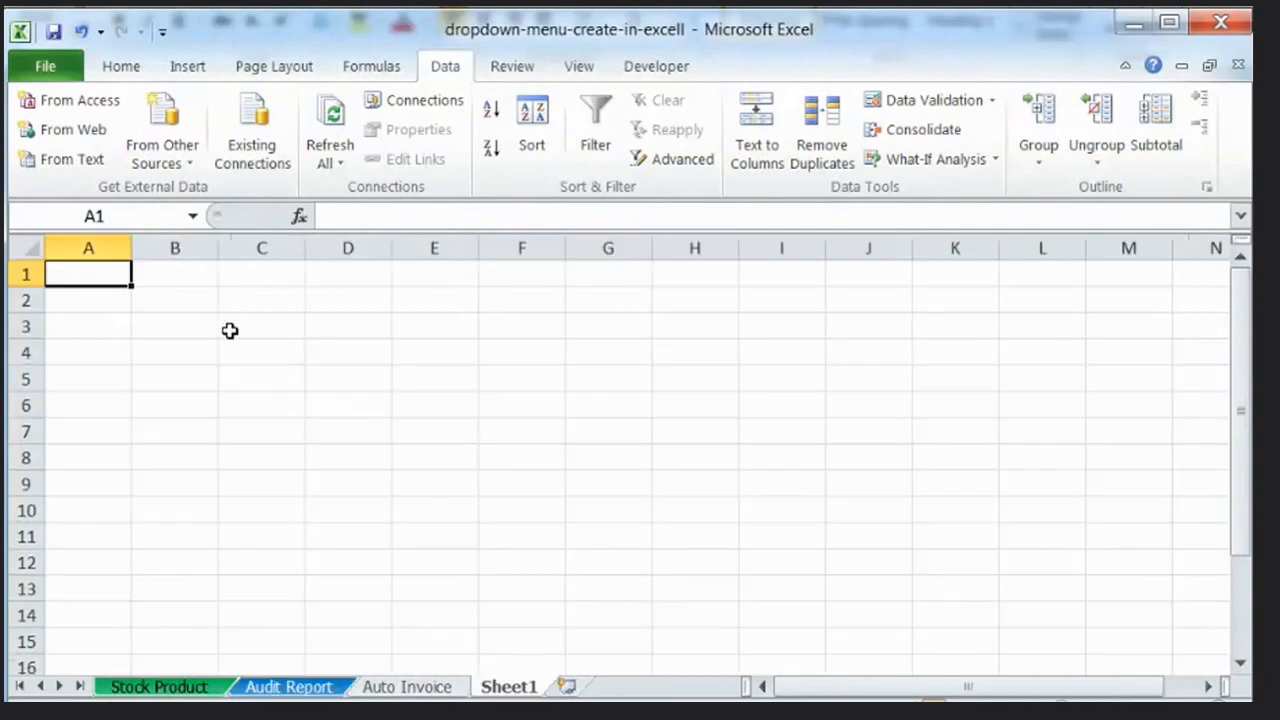
{"action": "left_click", "coordinate": [286, 328]}
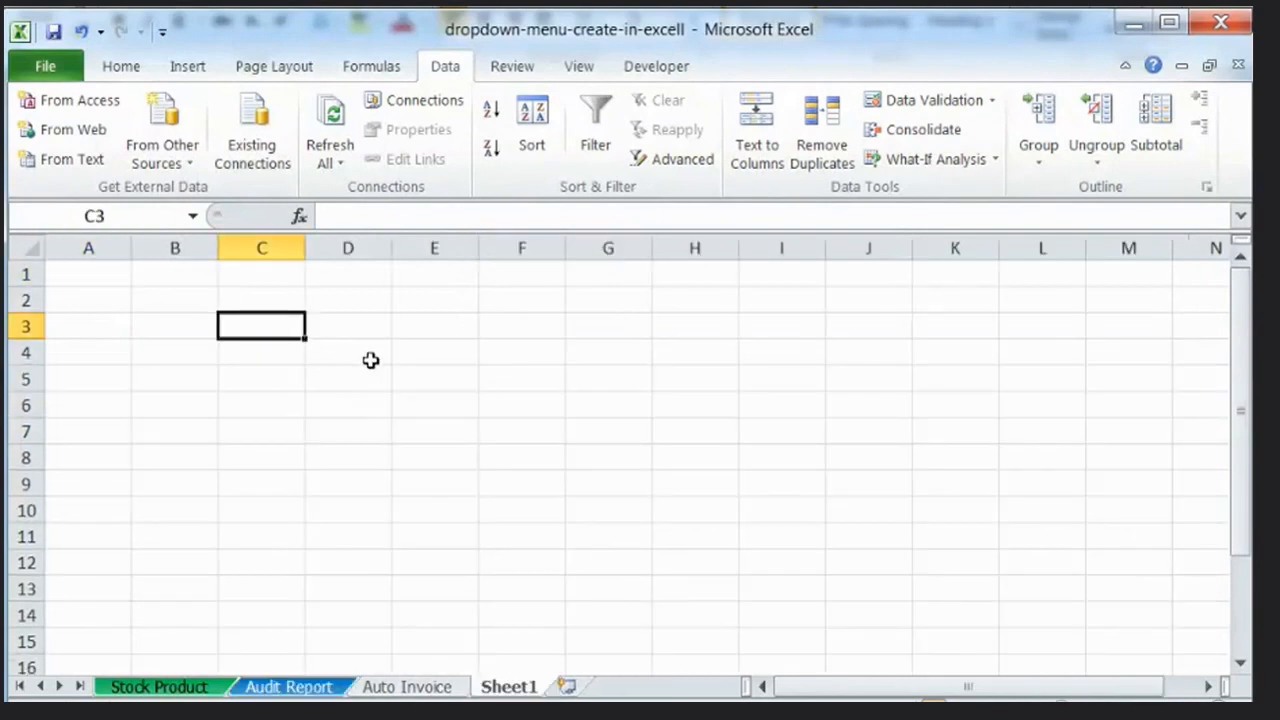
{"action": "type", "text": "Ntot"}
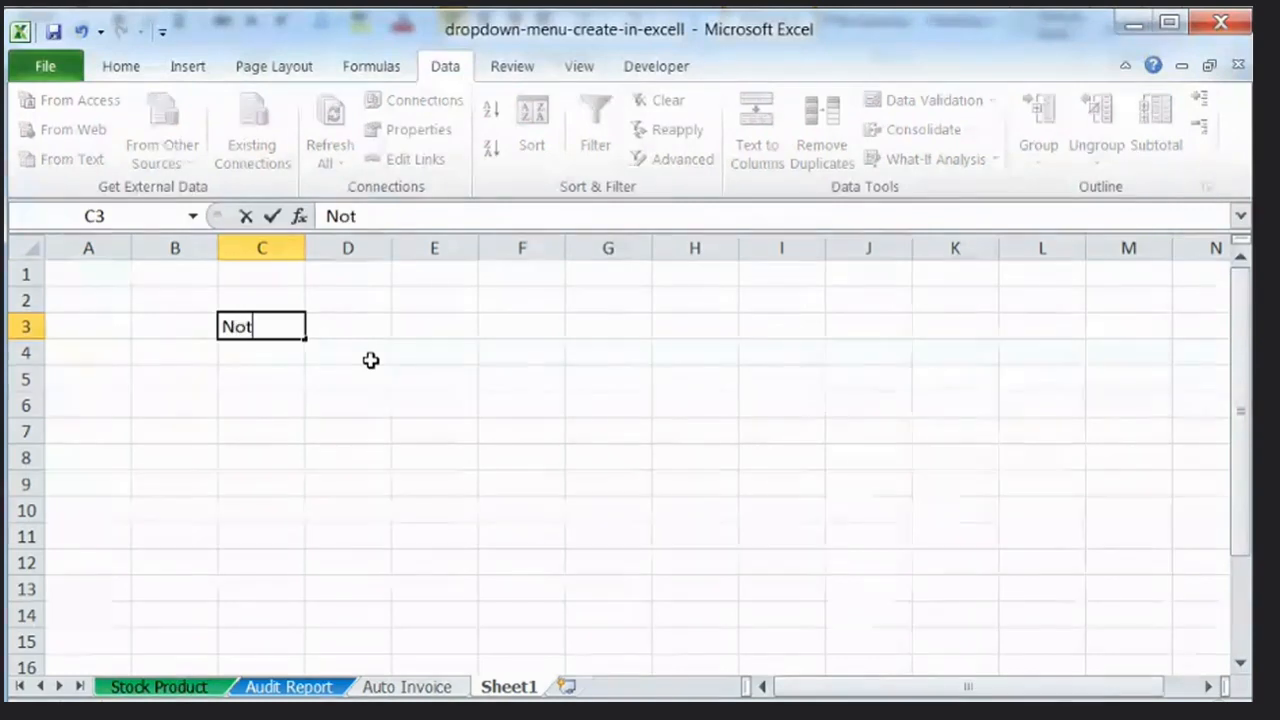
{"action": "type", "text": " Start Yet"}
{"action": "key", "text": "Return"}
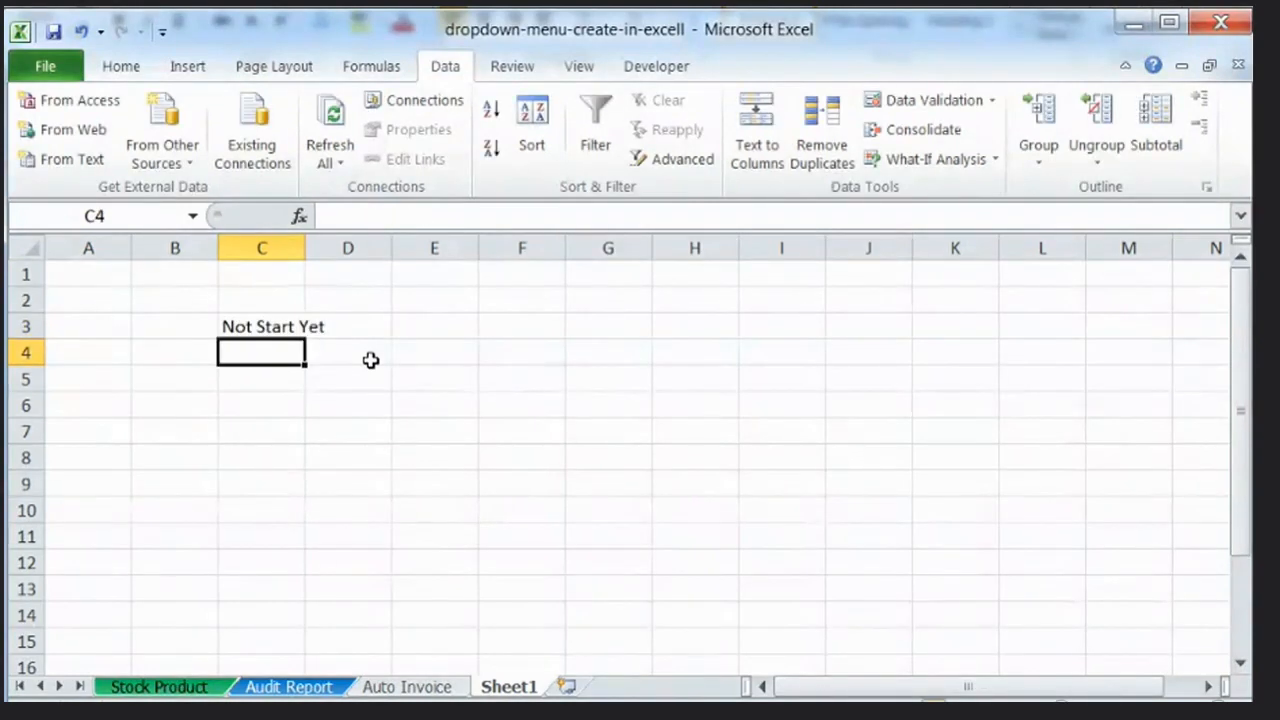
{"action": "type", "text": "Failed"}
{"action": "key", "text": "Return"}
{"action": "type", "text": "Passed"}
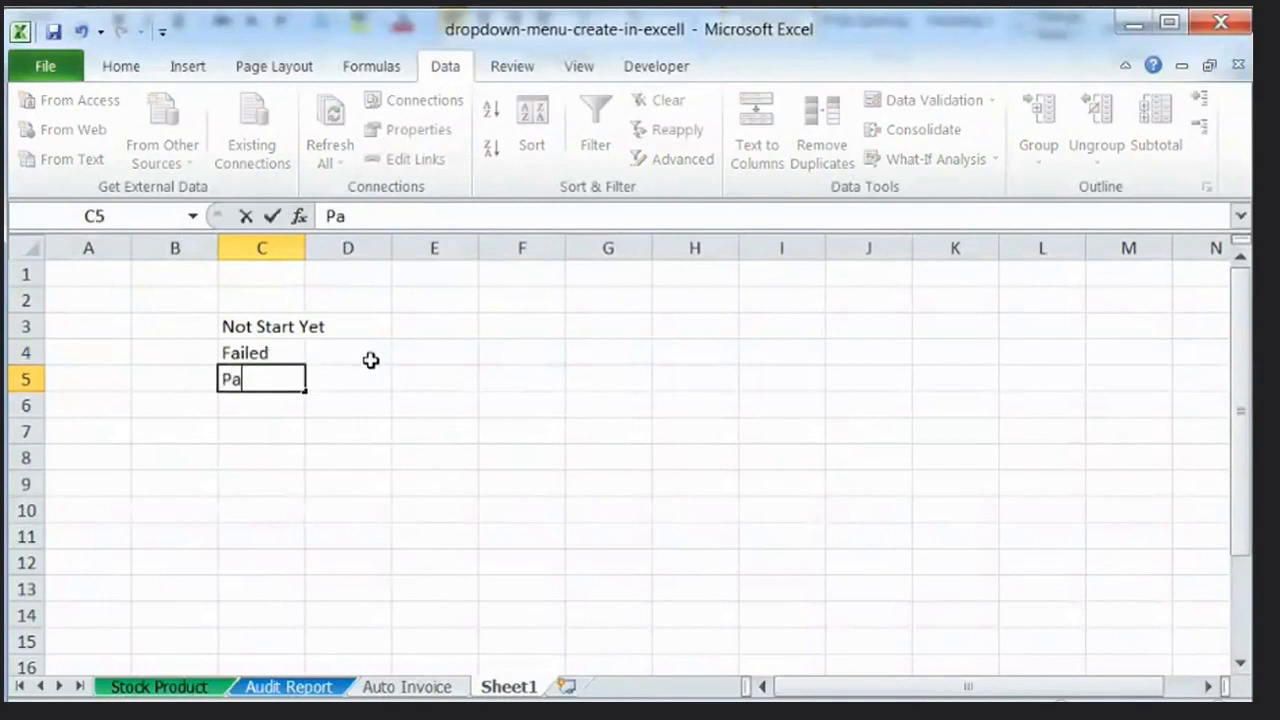
{"action": "key", "text": "Return"}
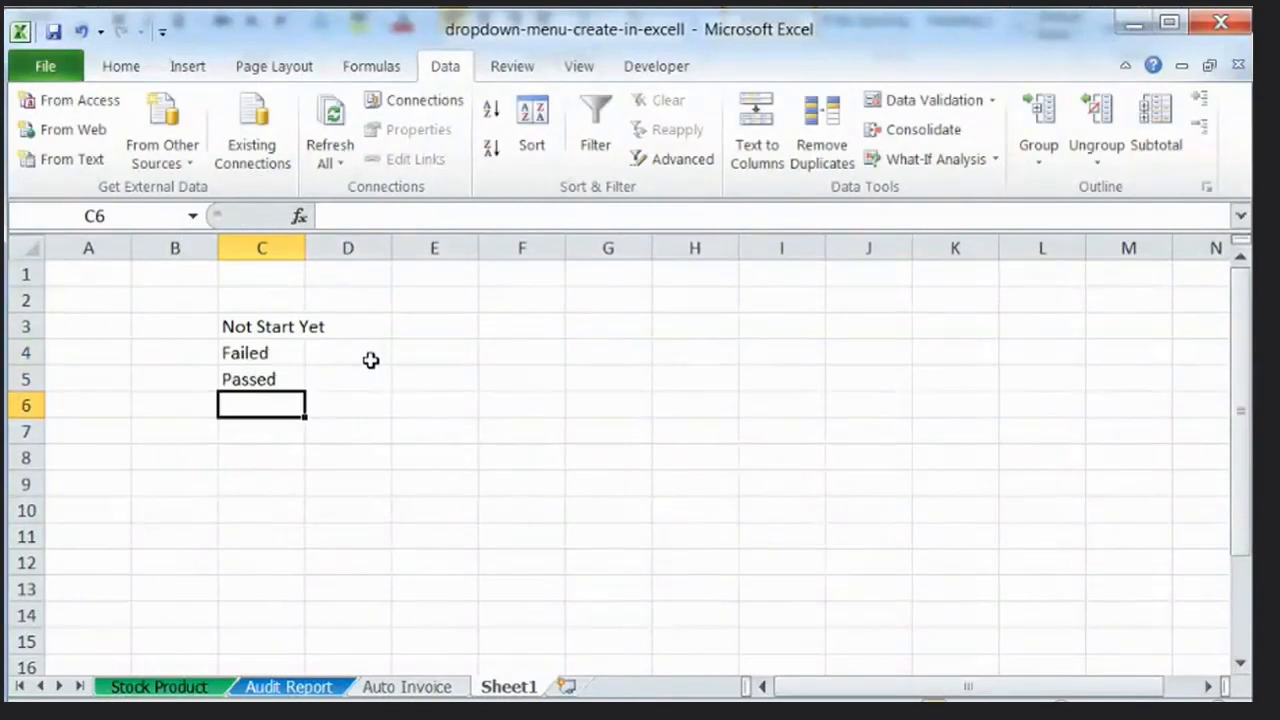
{"action": "type", "text": "Need Update"}
{"action": "key", "text": "Return"}
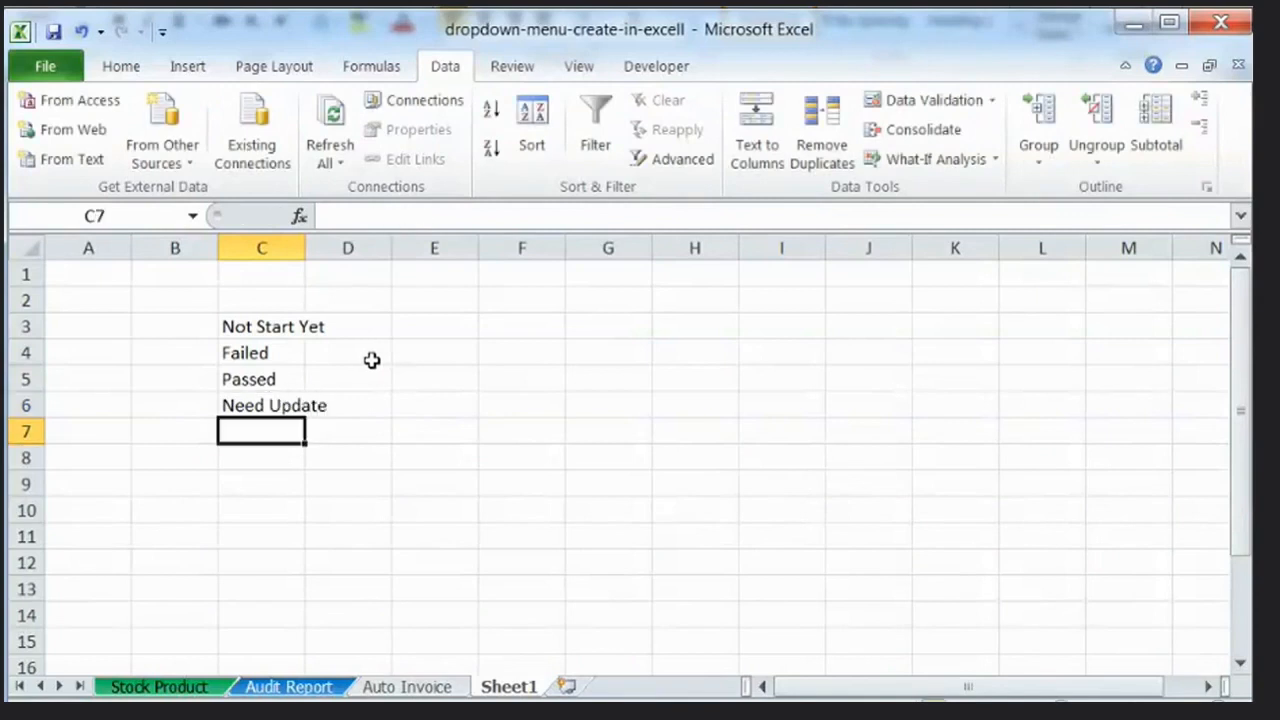
Return to the Audit Report sheet and clear all data validation from the SSL Certificate status cell D5.
{"action": "left_click", "coordinate": [406, 687]}
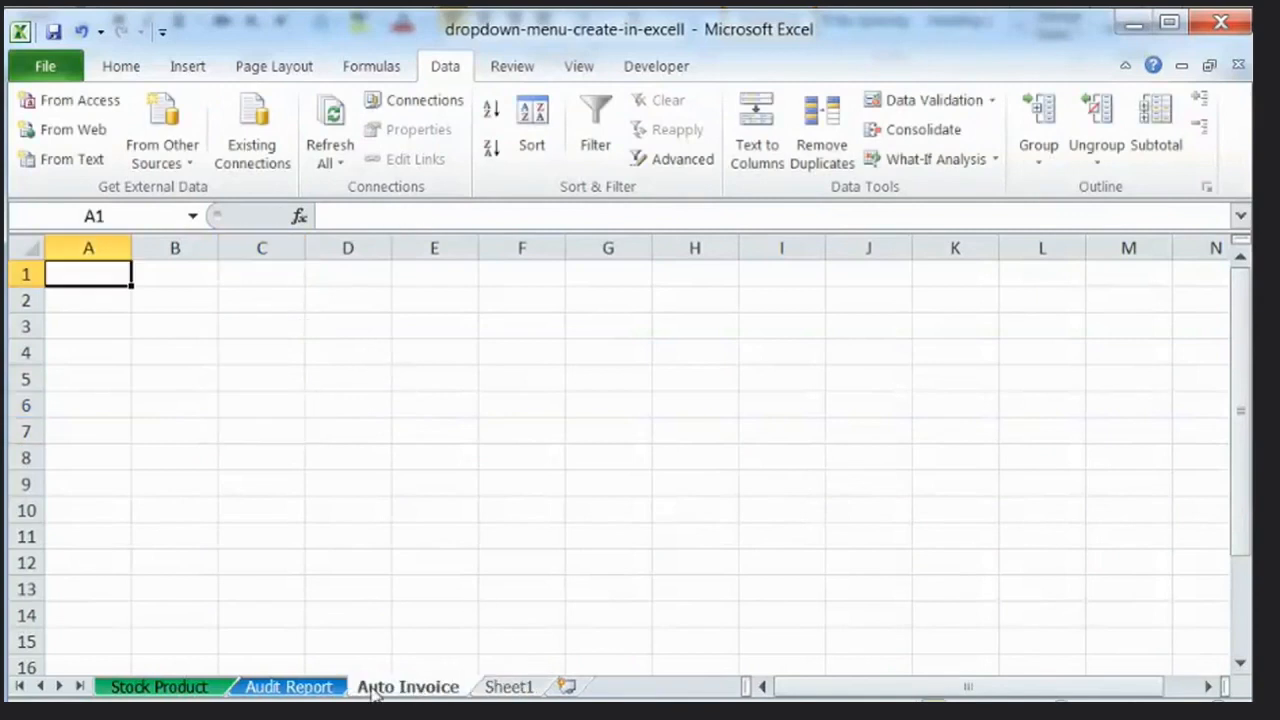
{"action": "left_click", "coordinate": [172, 687]}
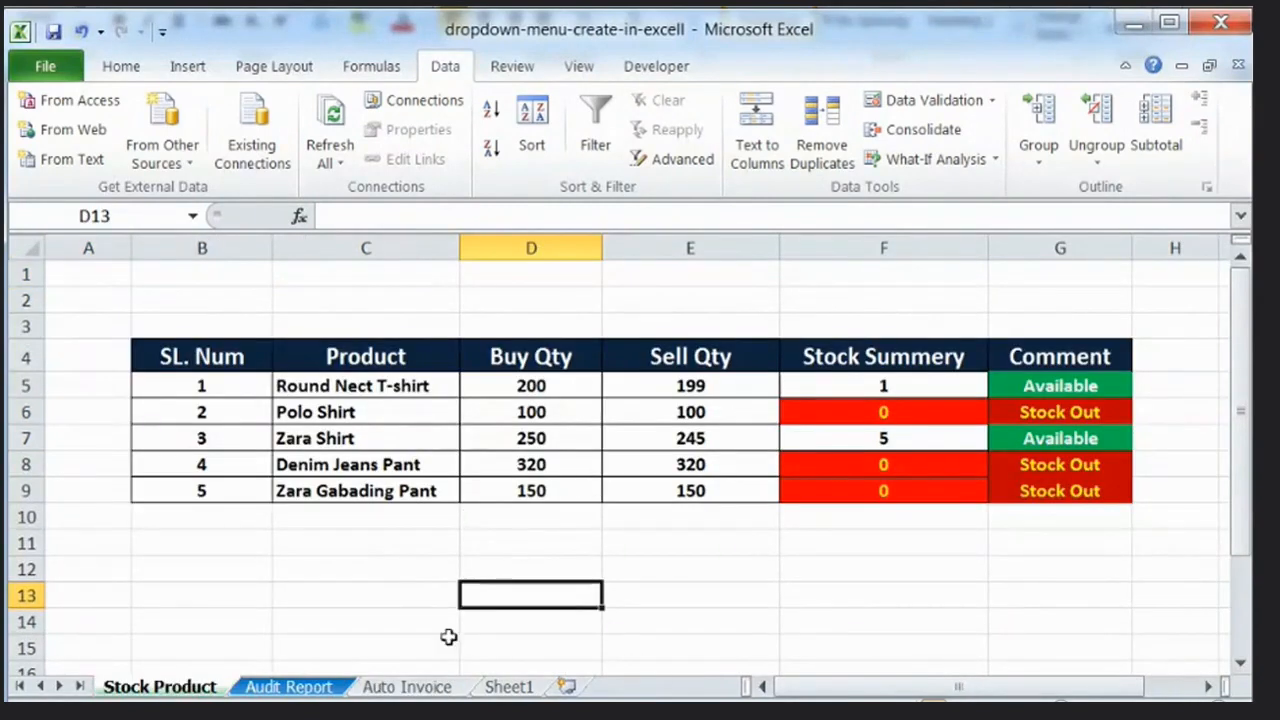
{"action": "left_click", "coordinate": [285, 687]}
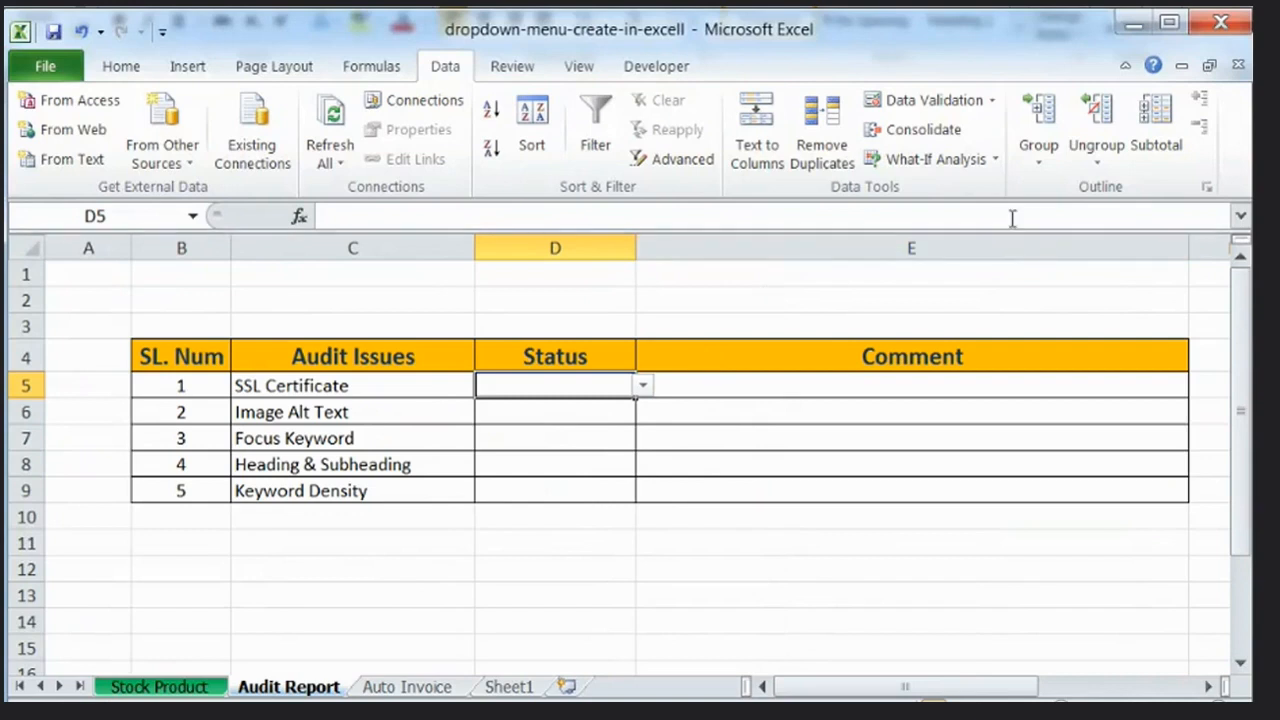
{"action": "left_click", "coordinate": [928, 110]}
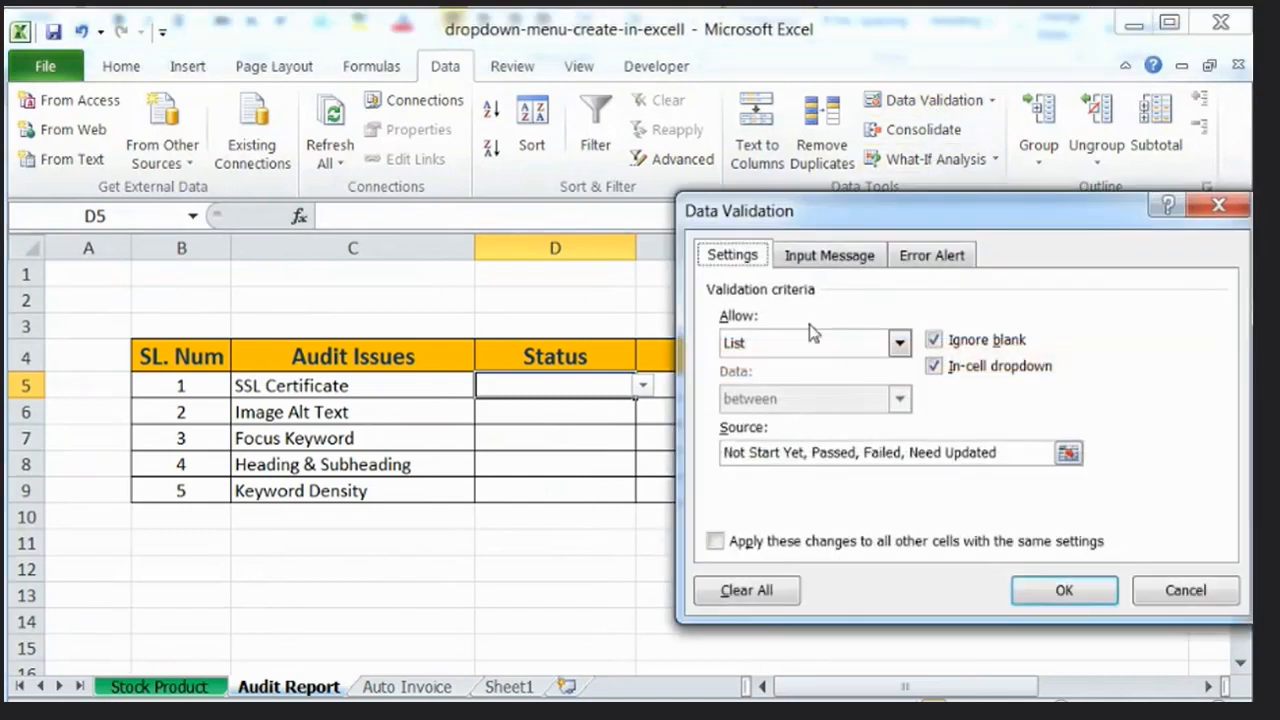
{"action": "left_click", "coordinate": [740, 590]}
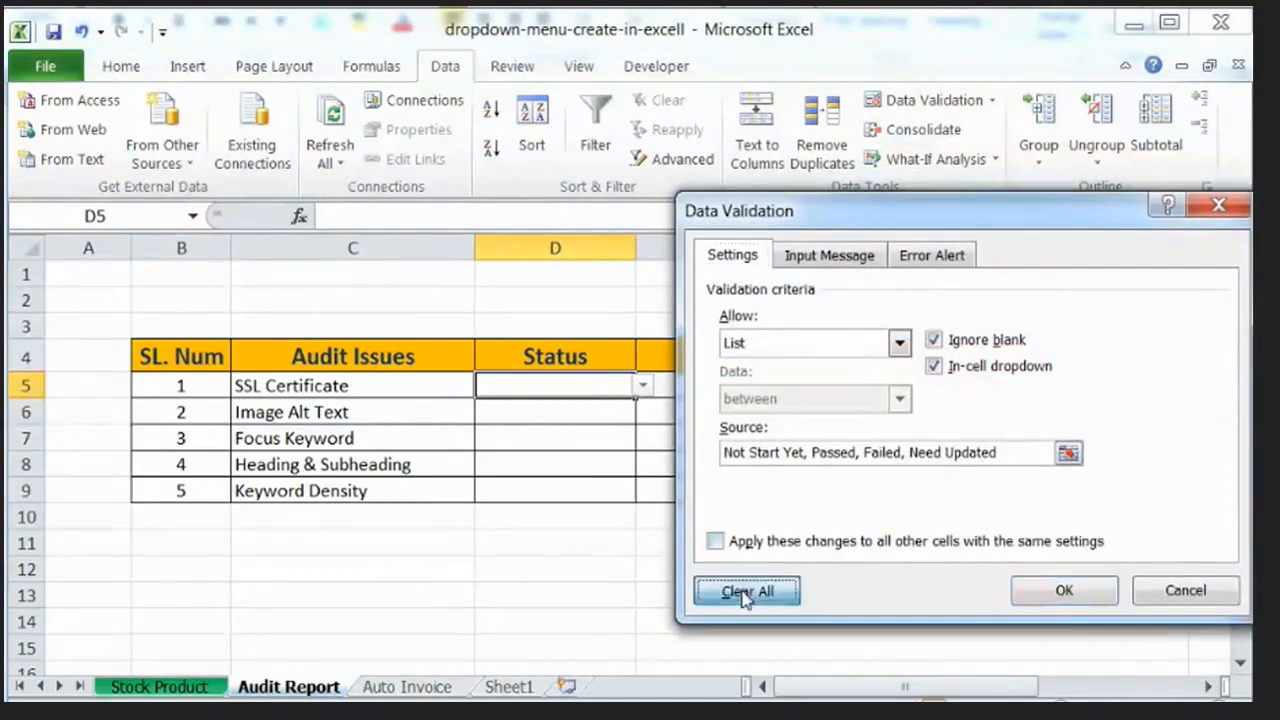
{"action": "left_click", "coordinate": [1035, 592]}
{"action": "left_click", "coordinate": [557, 444]}
{"action": "left_click", "coordinate": [565, 390]}
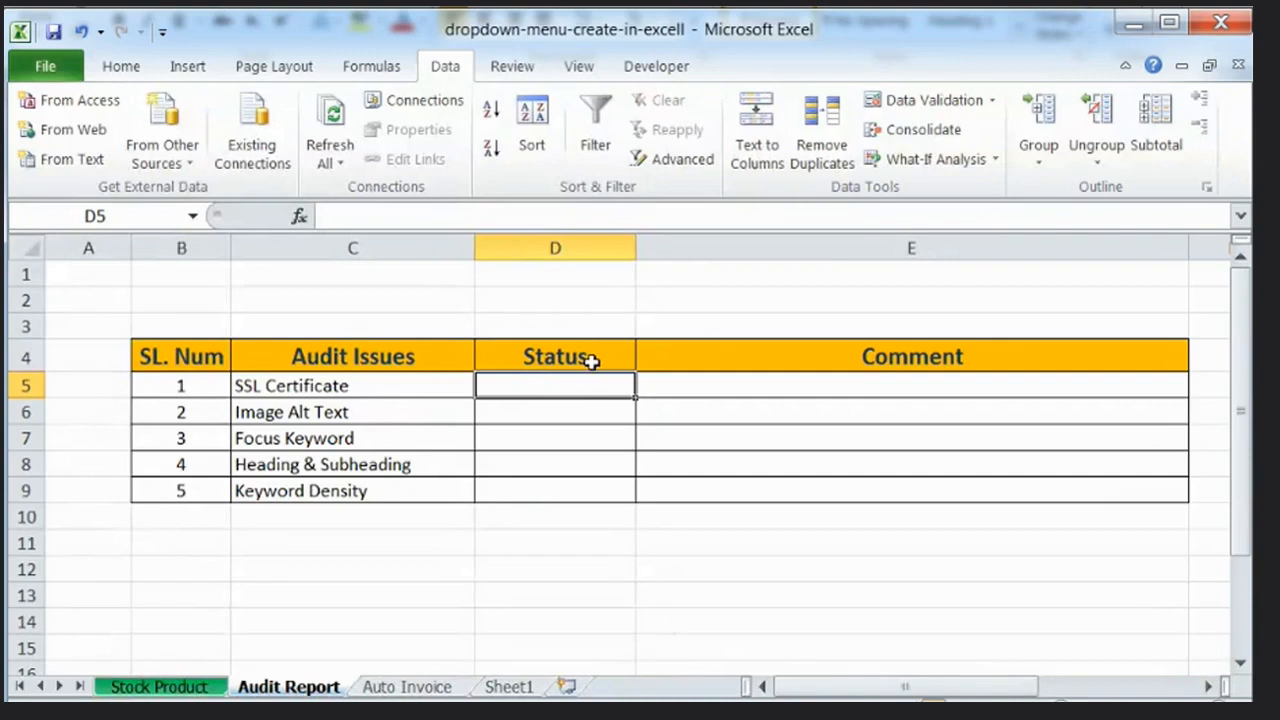
Apply a List data validation rule to D5, using Sheet1 cells C3:C6 as its source.
{"action": "left_click", "coordinate": [911, 102]}
{"action": "left_click", "coordinate": [805, 343]}
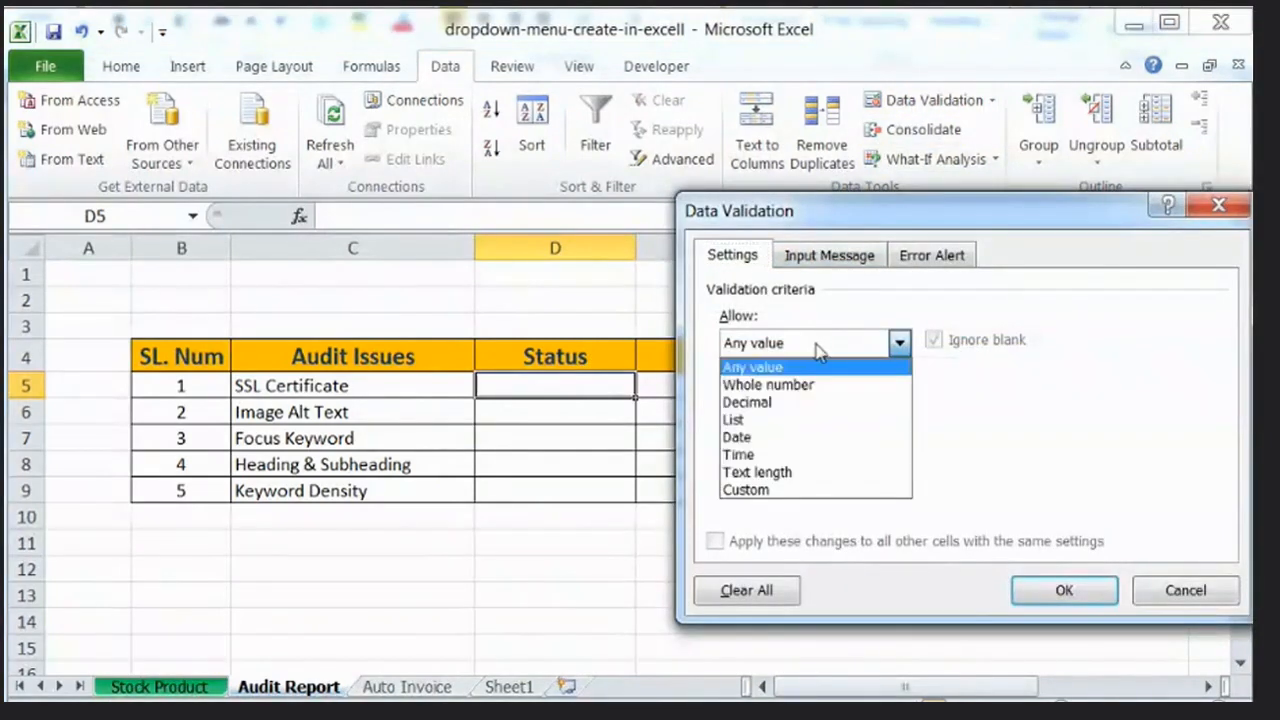
{"action": "left_click", "coordinate": [779, 420]}
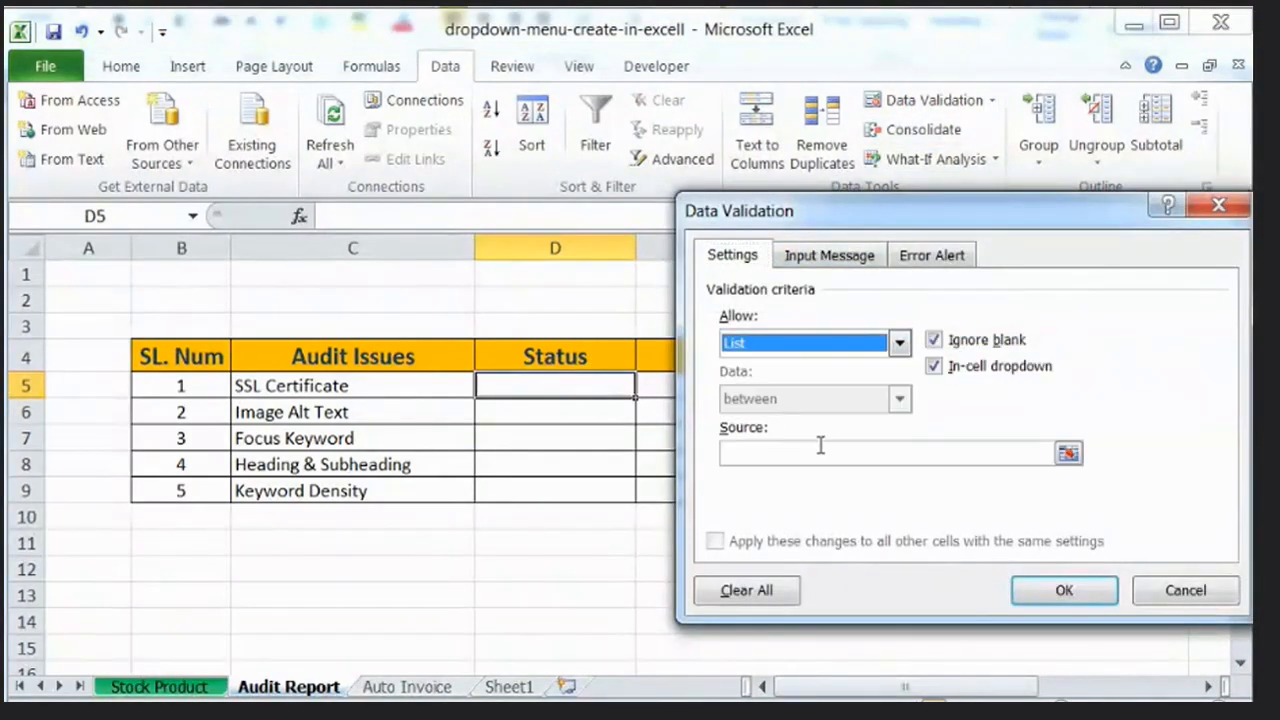
{"action": "left_click", "coordinate": [820, 446]}
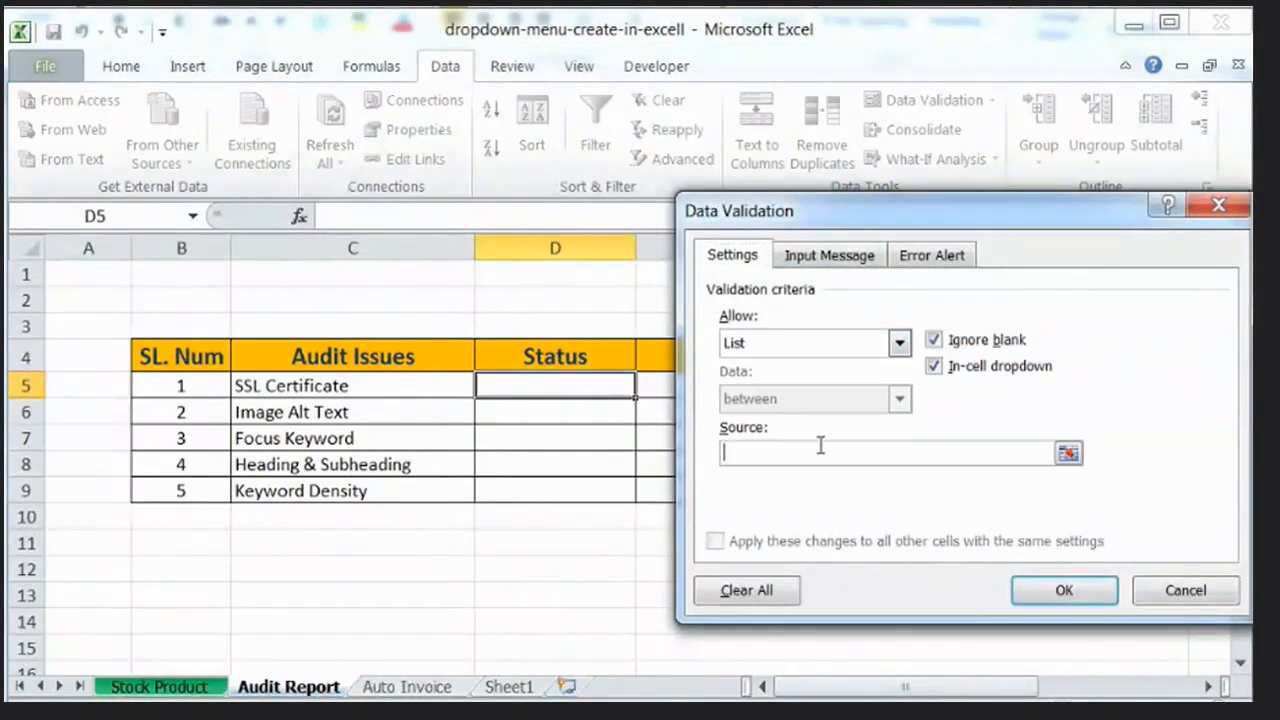
{"action": "left_click", "coordinate": [1068, 455]}
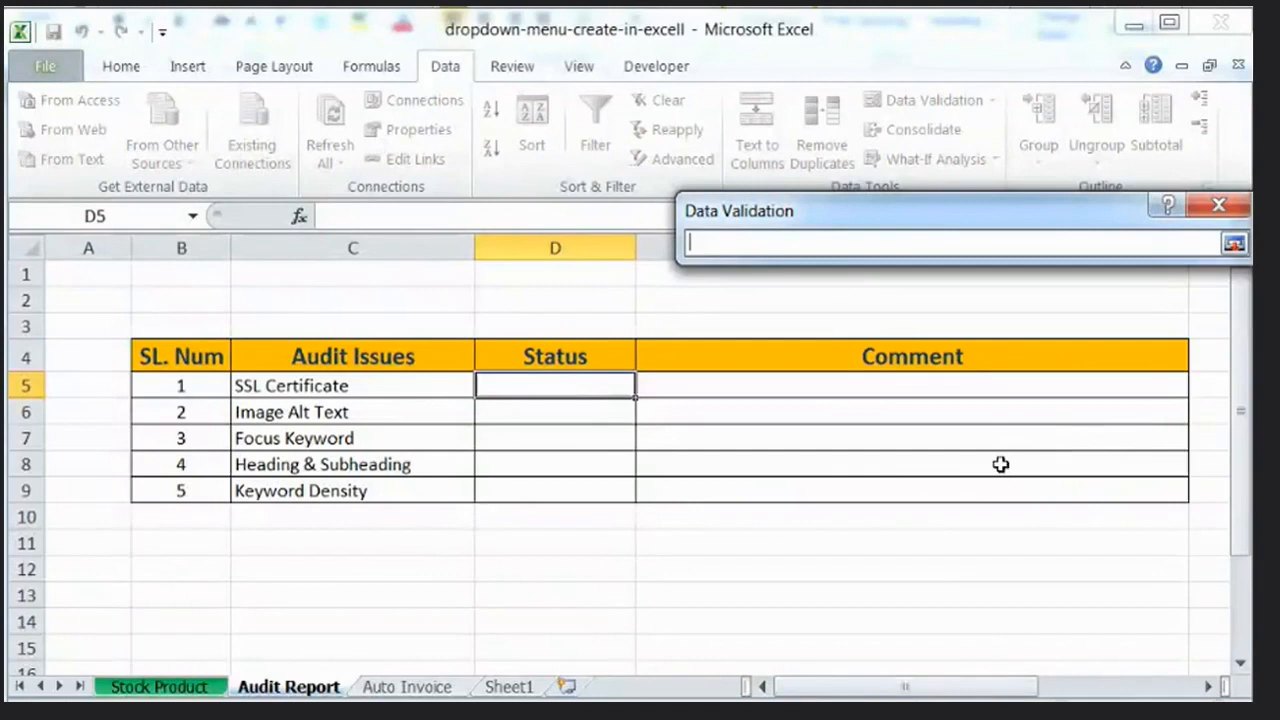
{"action": "left_click_drag", "start_coordinate": [945, 224], "coordinate": [620, 257]}
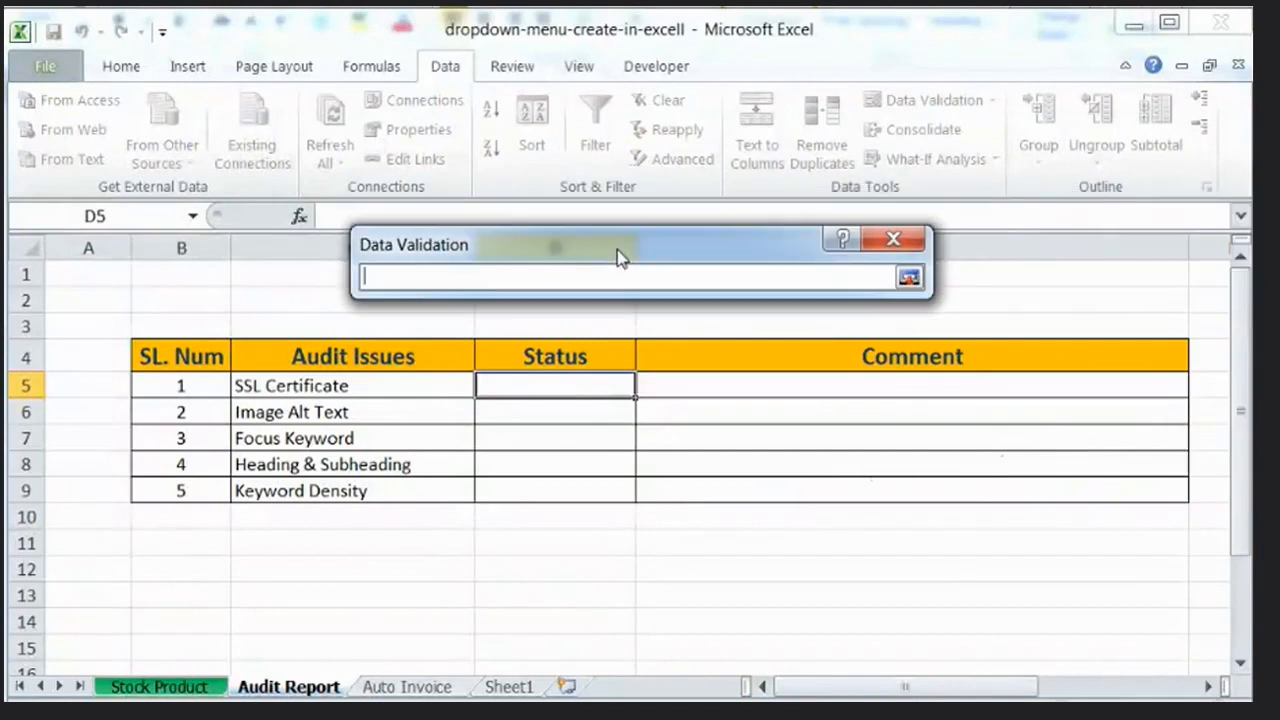
{"action": "left_click", "coordinate": [510, 686]}
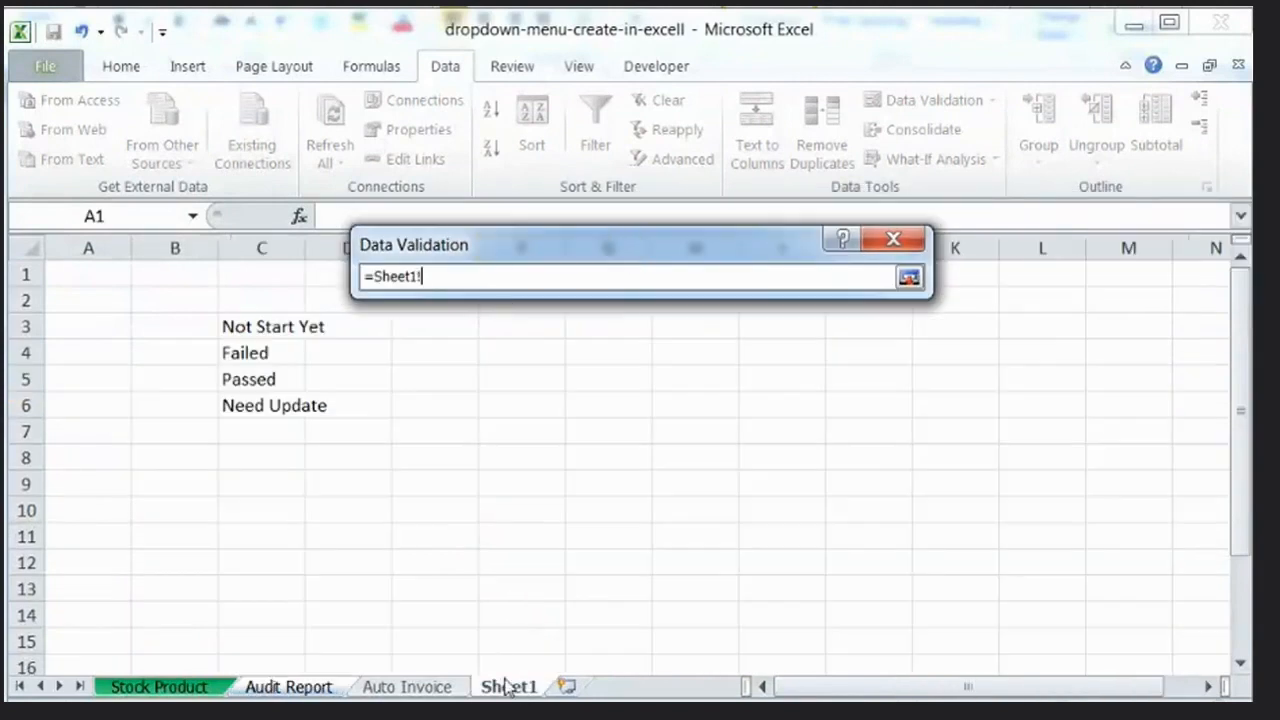
{"action": "left_click_drag", "start_coordinate": [271, 329], "coordinate": [263, 406]}
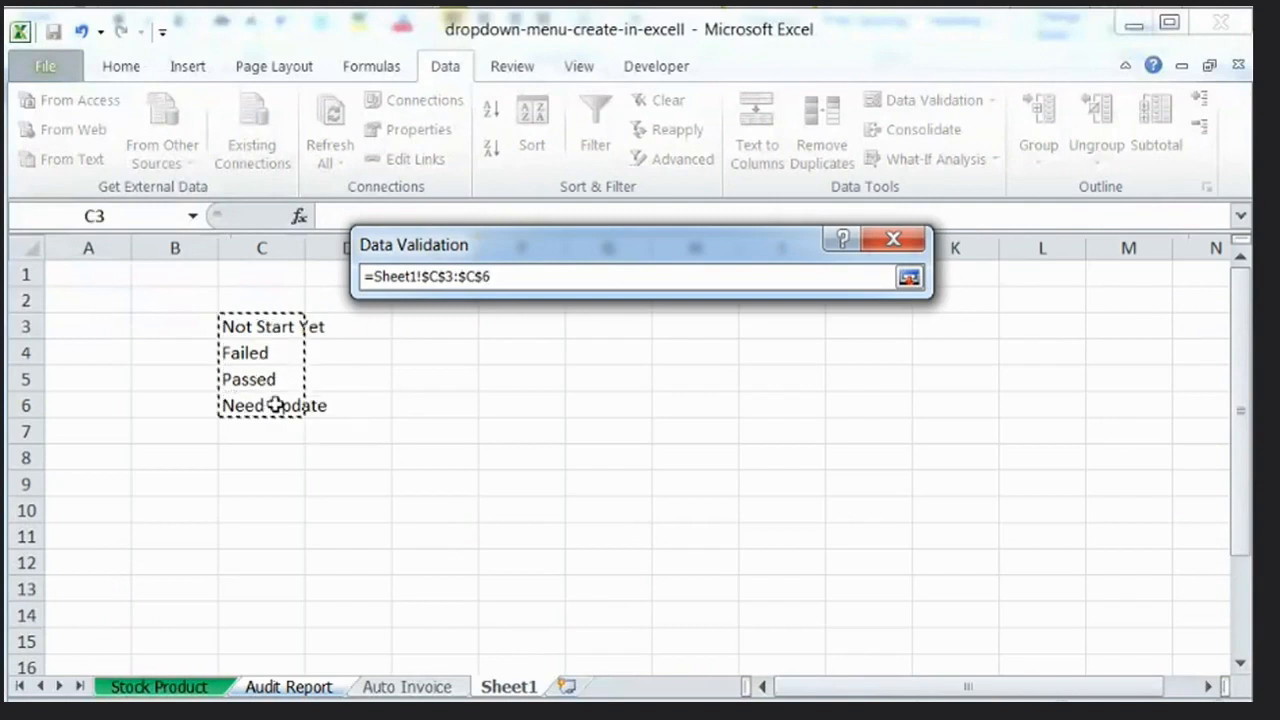
{"action": "left_click", "coordinate": [909, 278]}
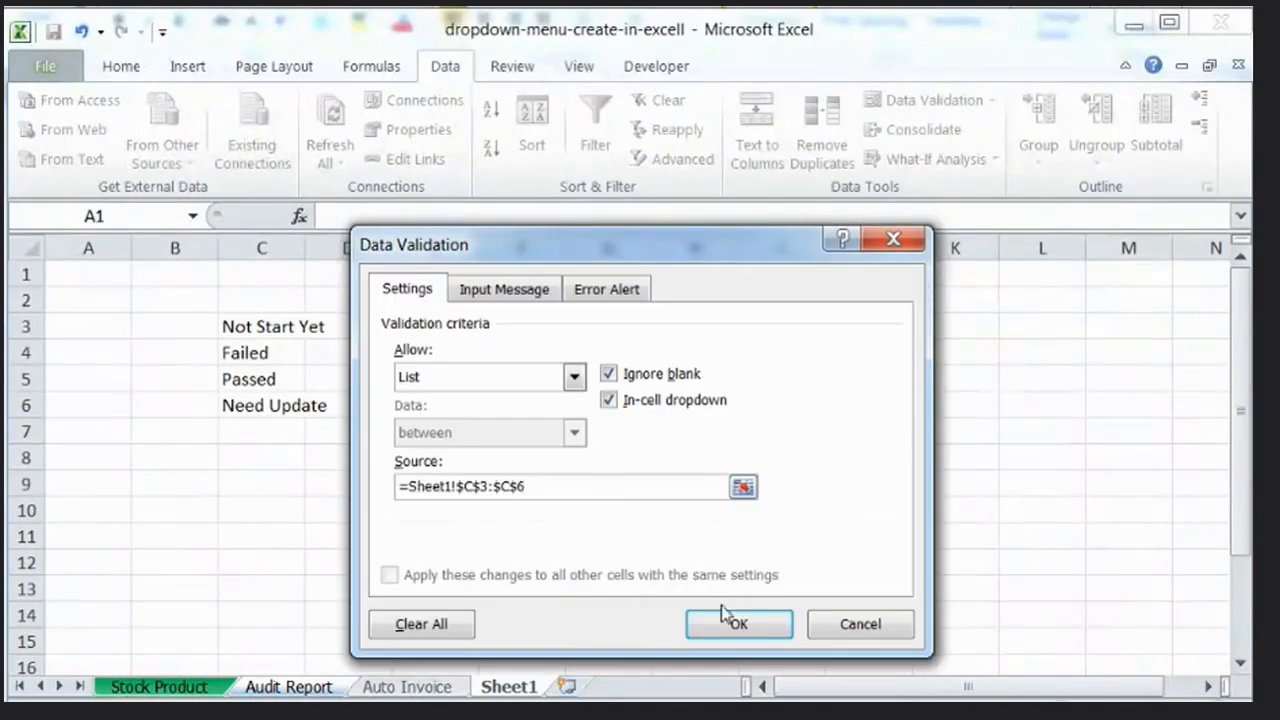
{"action": "left_click", "coordinate": [740, 625]}
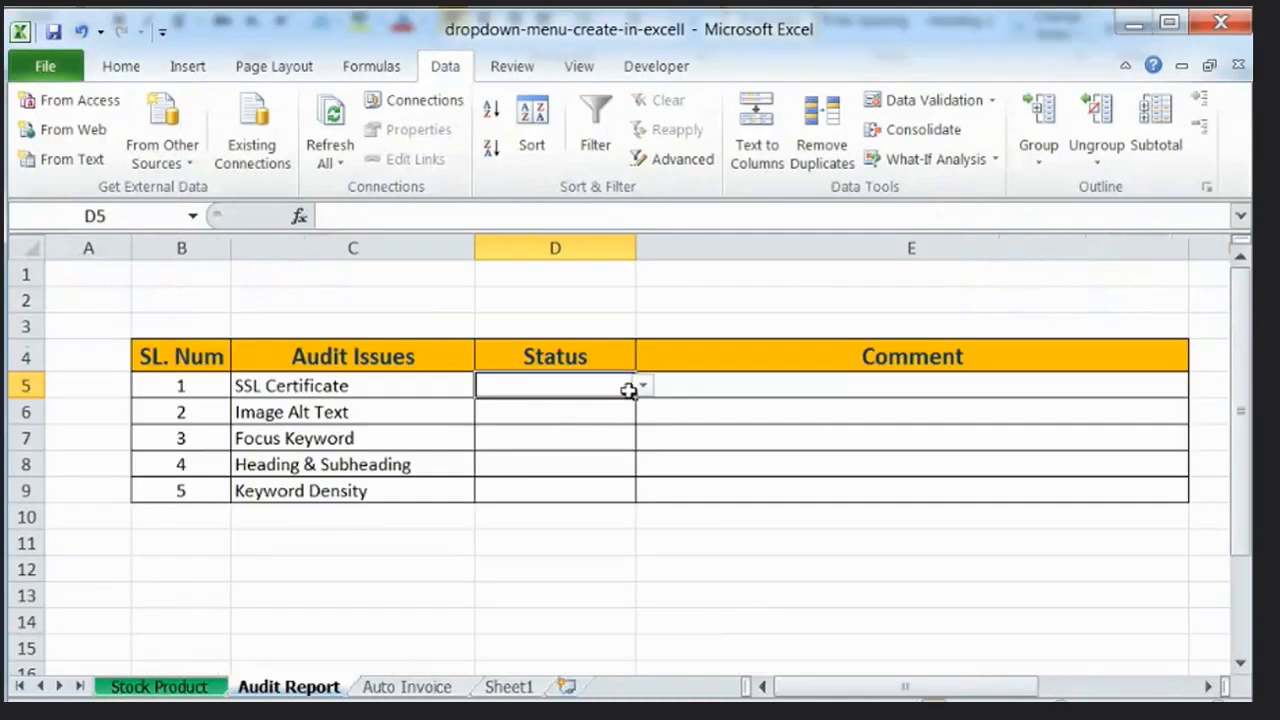
Test the dropdown in D5 by choosing Not Start Yet, Failed and Passed, and set the status back to Failed.
{"action": "left_click", "coordinate": [643, 386]}
{"action": "left_click", "coordinate": [565, 408]}
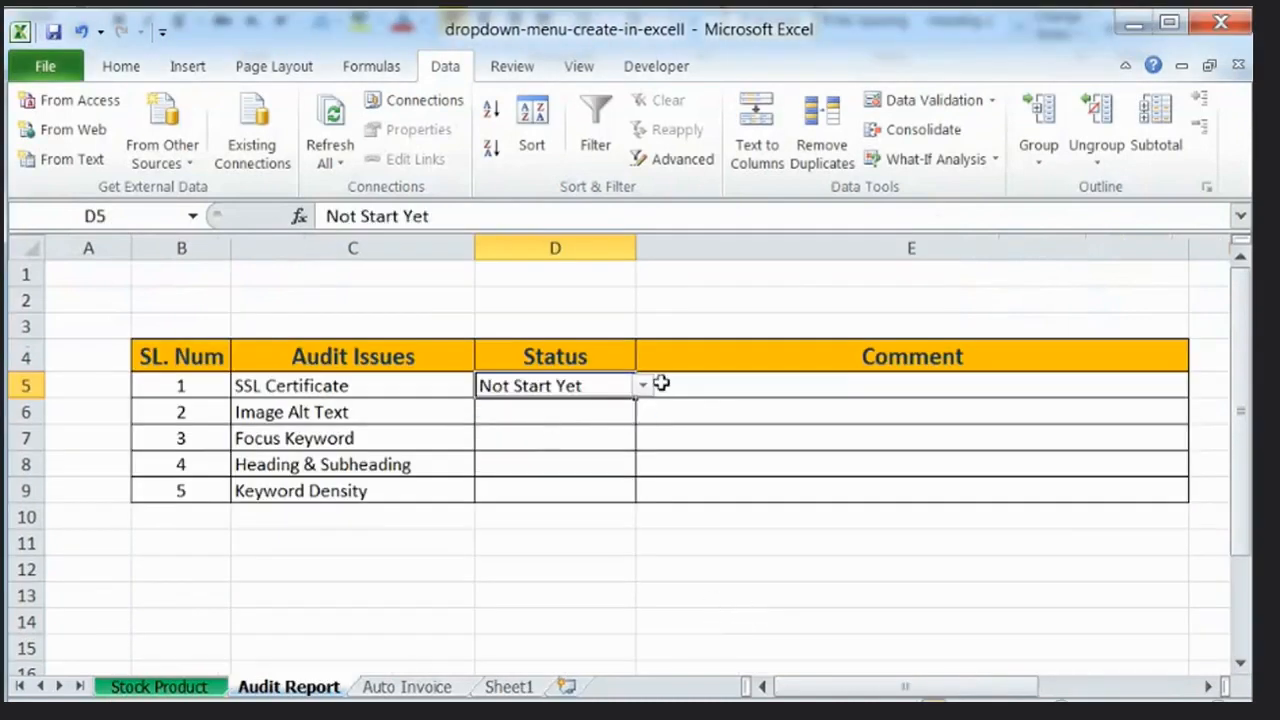
{"action": "left_click", "coordinate": [643, 386]}
{"action": "left_click", "coordinate": [551, 422]}
{"action": "left_click", "coordinate": [643, 386]}
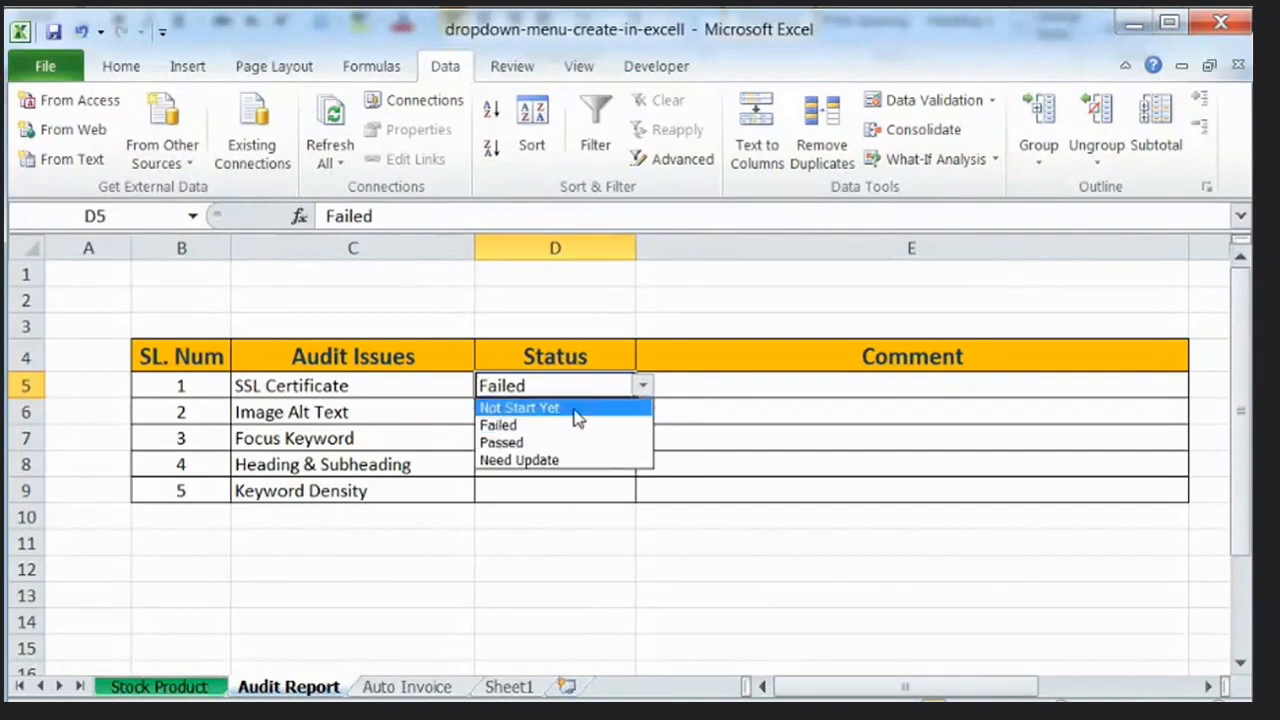
{"action": "left_click", "coordinate": [565, 437]}
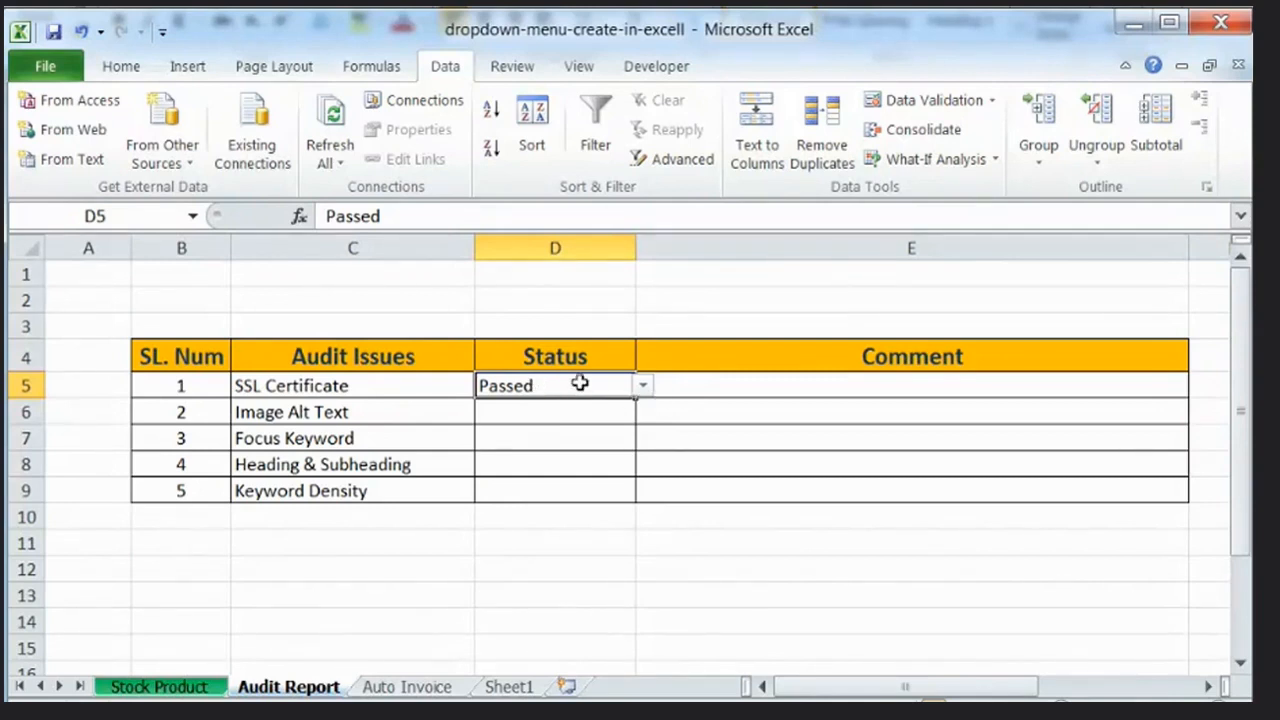
{"action": "left_click", "coordinate": [643, 386]}
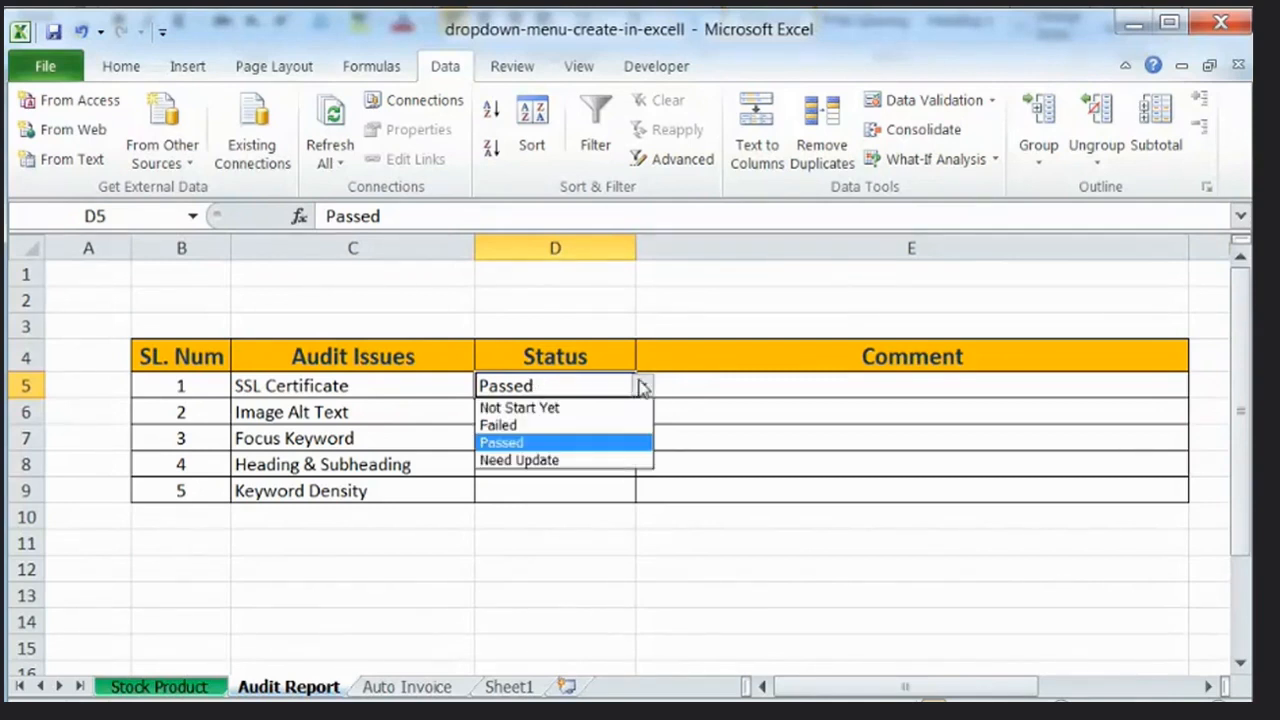
{"action": "left_click", "coordinate": [555, 422]}
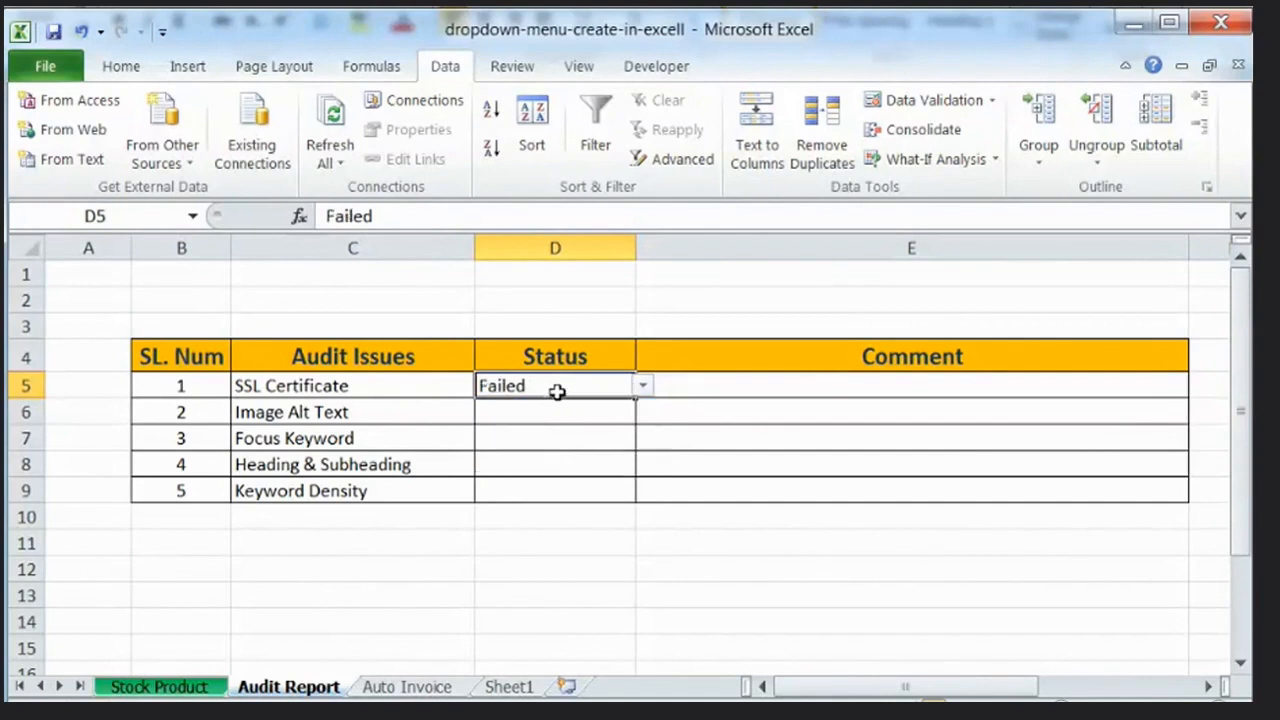
{"action": "left_click", "coordinate": [541, 422]}
Add an Equal To conditional formatting rule to D5 that gives Passed a Green Fill with Dark Green Text.
{"action": "left_click", "coordinate": [590, 384]}
{"action": "left_click", "coordinate": [135, 70]}
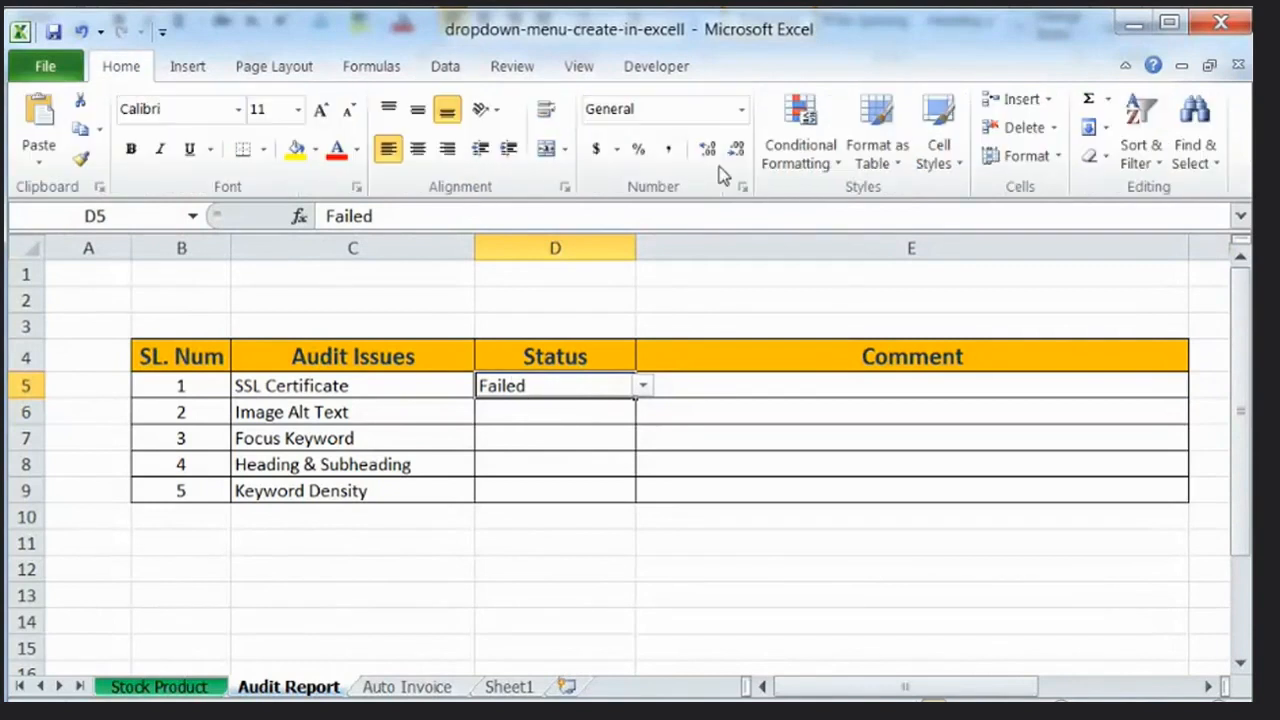
{"action": "left_click", "coordinate": [837, 168]}
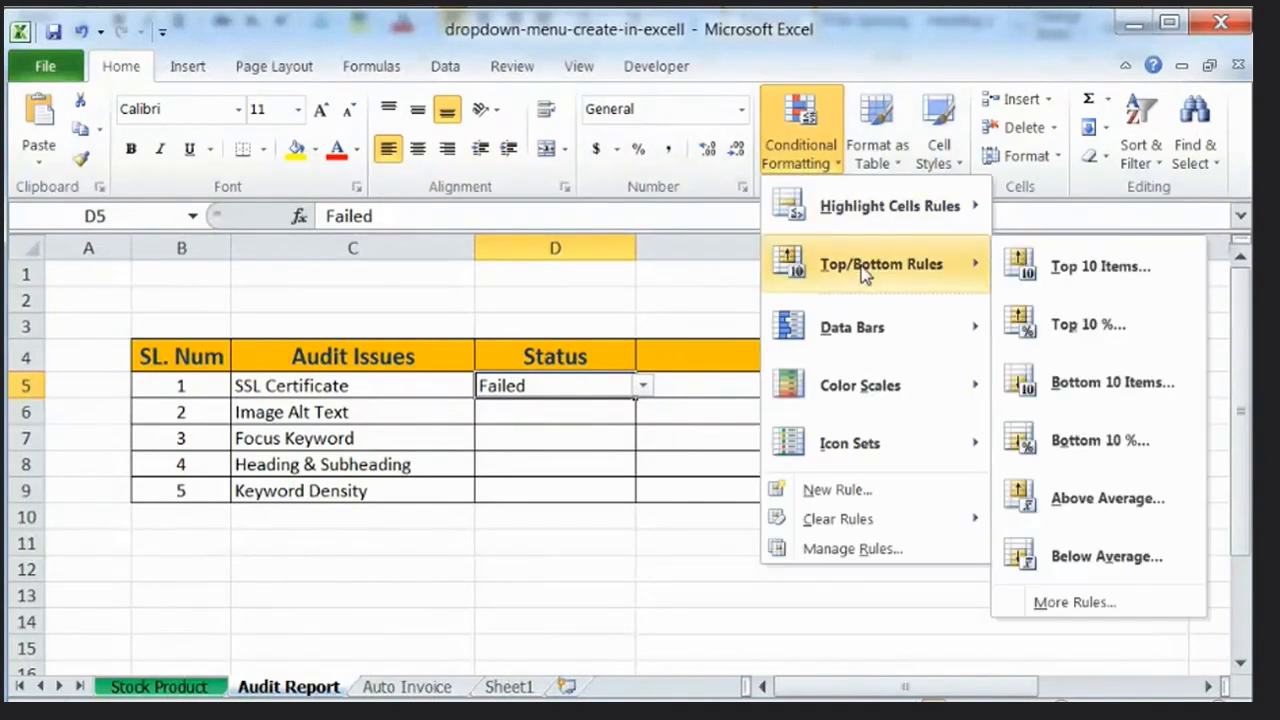
{"action": "mouse_move", "coordinate": [935, 217]}
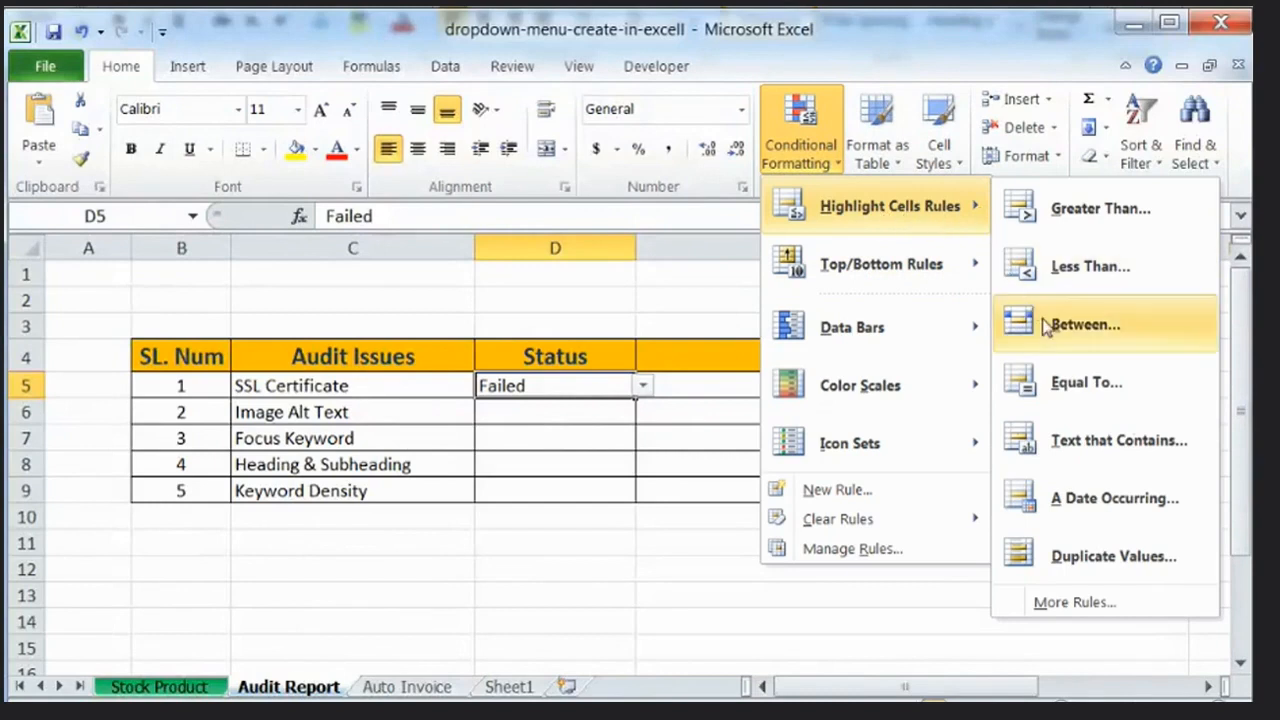
{"action": "left_click", "coordinate": [1085, 390]}
{"action": "left_click_drag", "start_coordinate": [634, 402], "coordinate": [640, 535]}
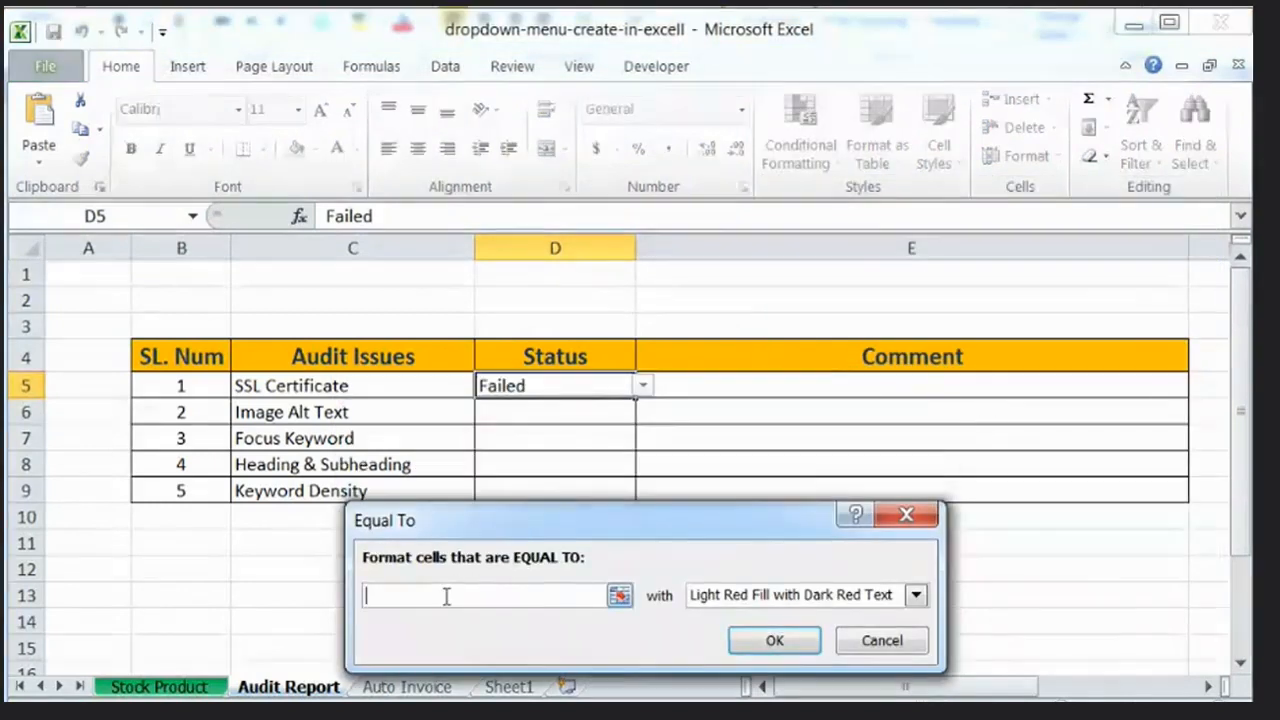
{"action": "type", "text": "Passed"}
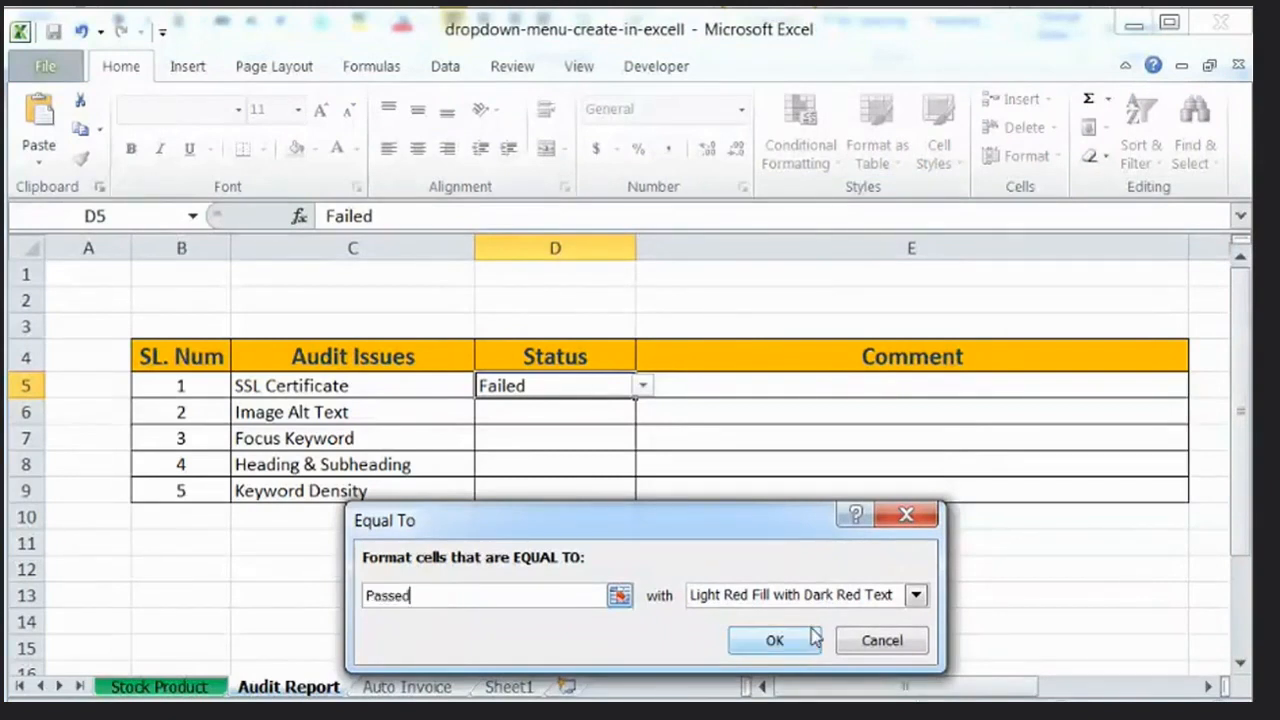
{"action": "left_click", "coordinate": [915, 597]}
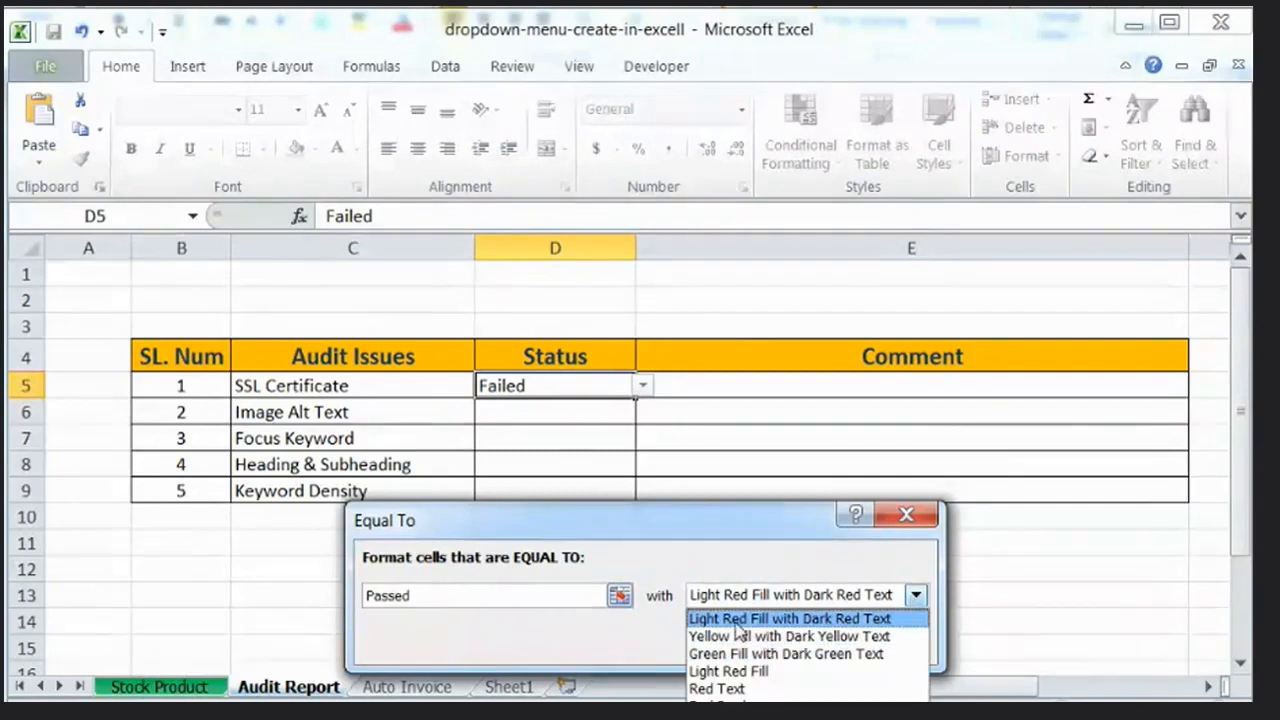
{"action": "left_click", "coordinate": [818, 655]}
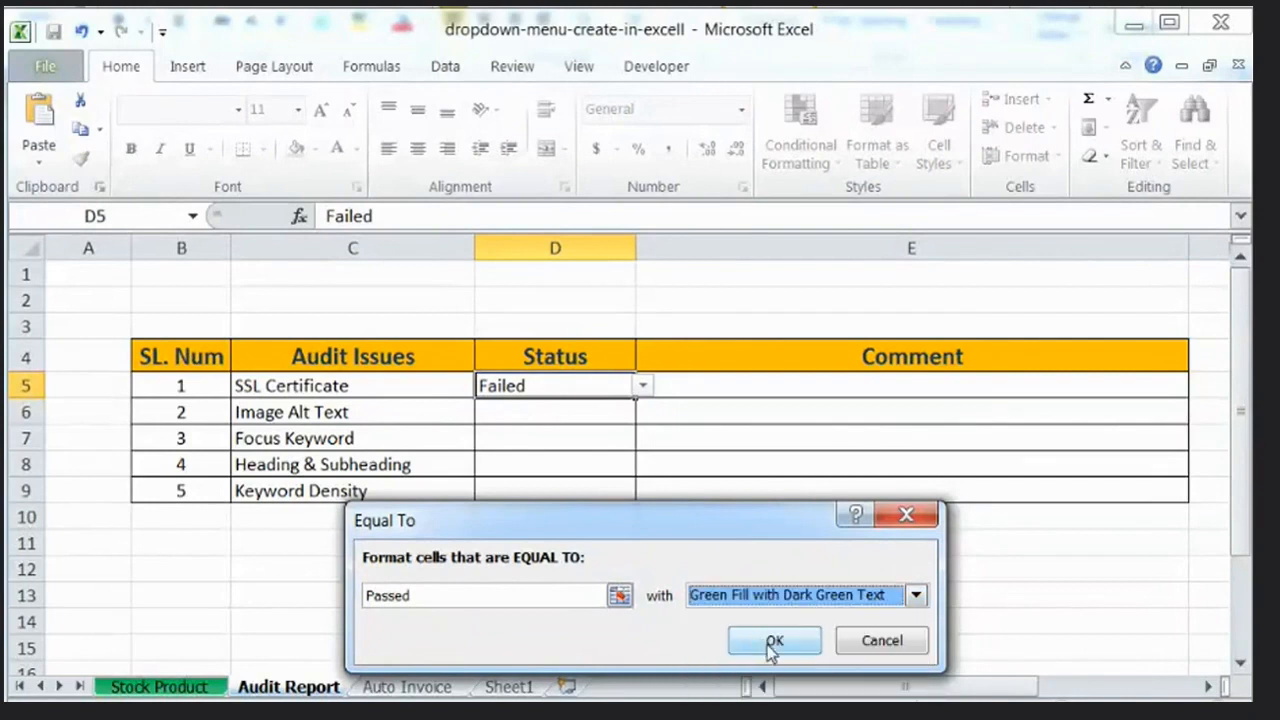
{"action": "left_click", "coordinate": [772, 642]}
Check the Passed colour rule by choosing Passed in the D5 dropdown, and set the status back to Failed.
{"action": "left_click", "coordinate": [643, 386]}
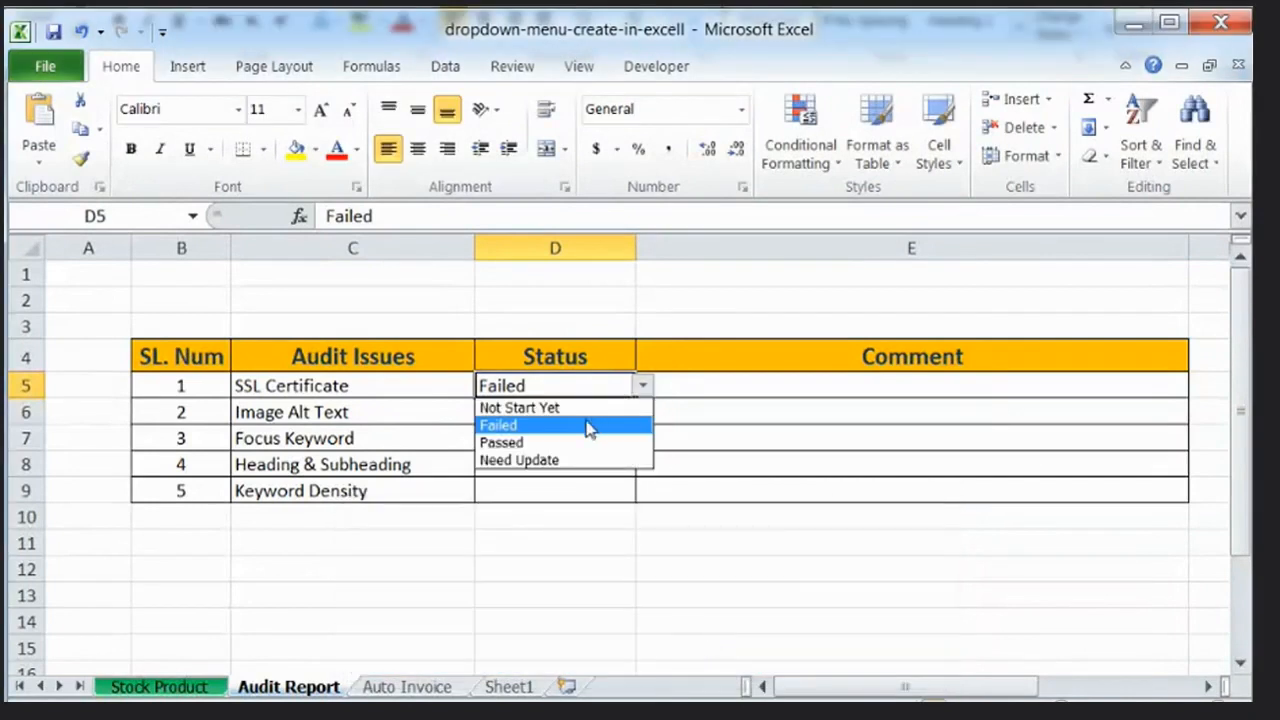
{"action": "left_click", "coordinate": [545, 441]}
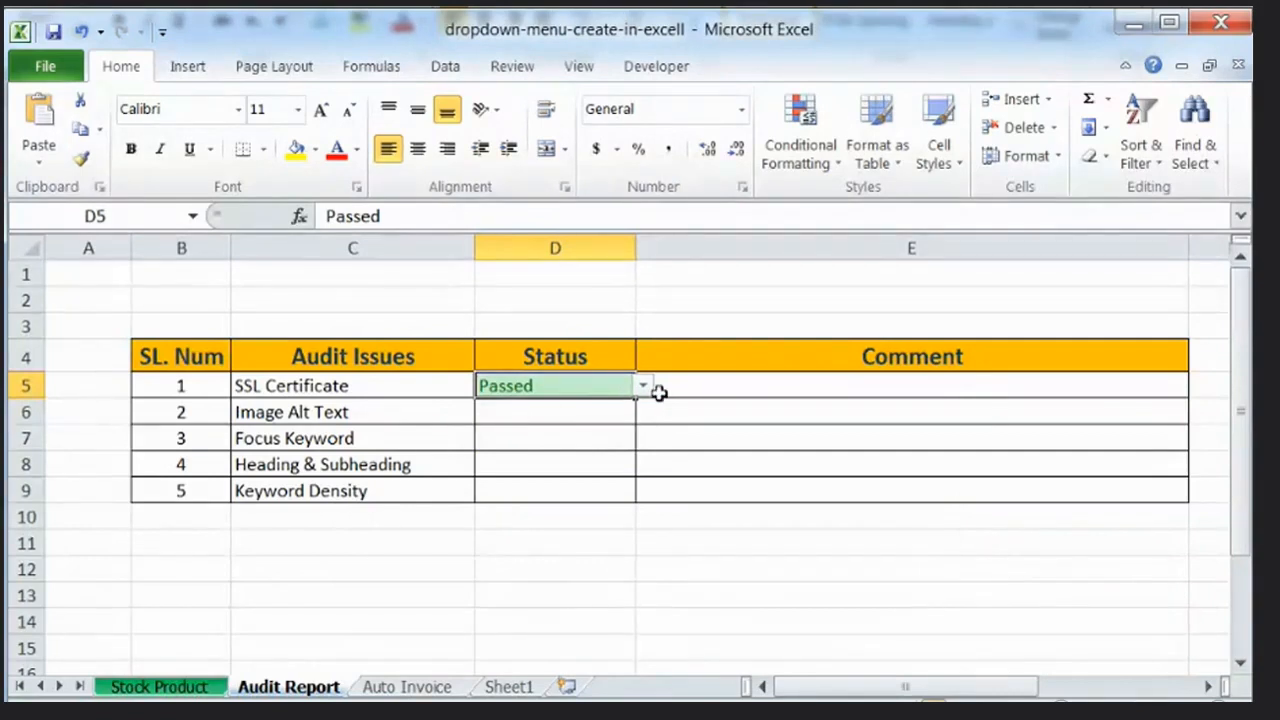
{"action": "left_click", "coordinate": [645, 387]}
{"action": "left_click", "coordinate": [575, 420]}
{"action": "left_click", "coordinate": [655, 385]}
{"action": "left_click", "coordinate": [617, 386]}
{"action": "left_click", "coordinate": [643, 386]}
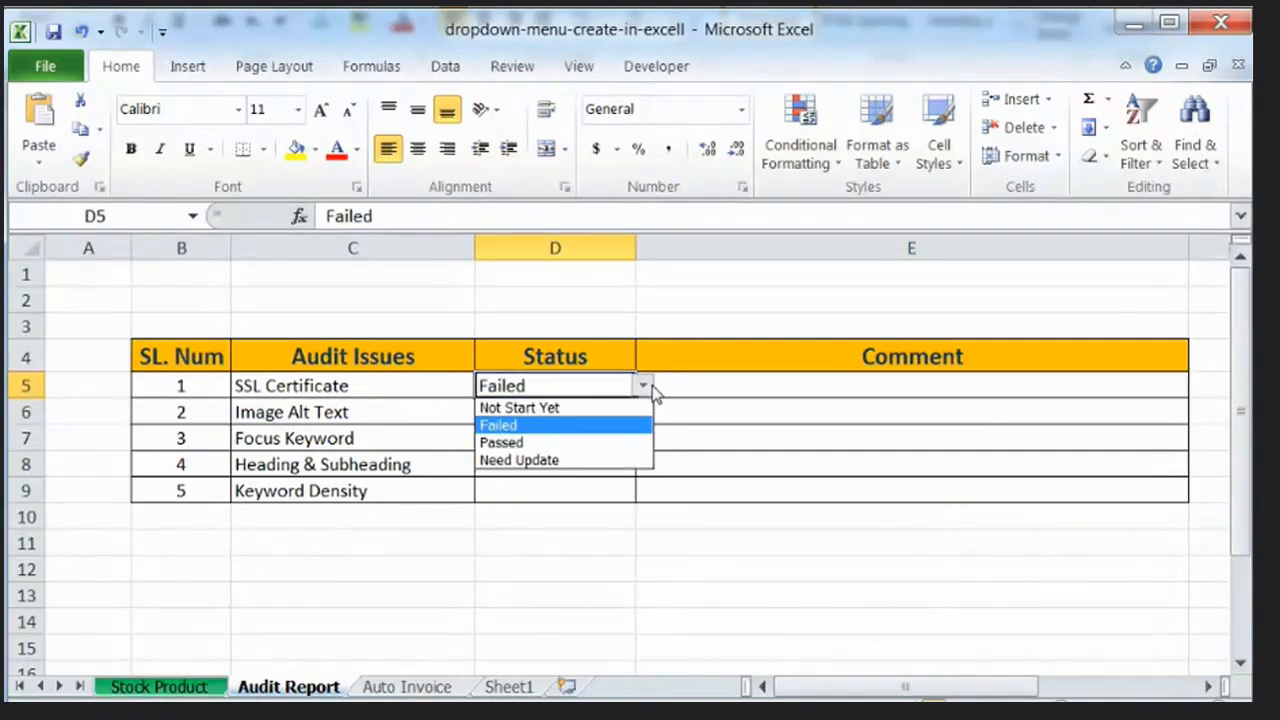
{"action": "left_click", "coordinate": [575, 425]}
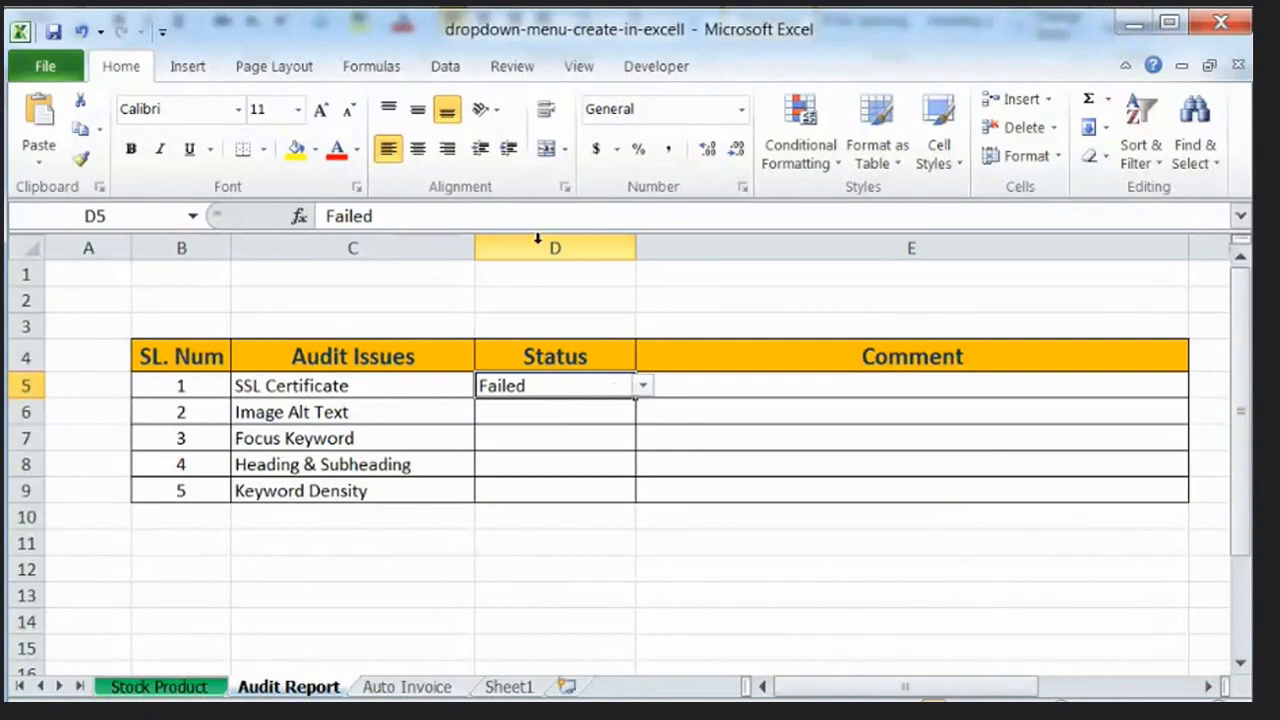
Add an Equal To conditional formatting rule to D5 that gives Failed a Light Red Fill with Dark Red Text.
{"action": "left_click", "coordinate": [390, 68]}
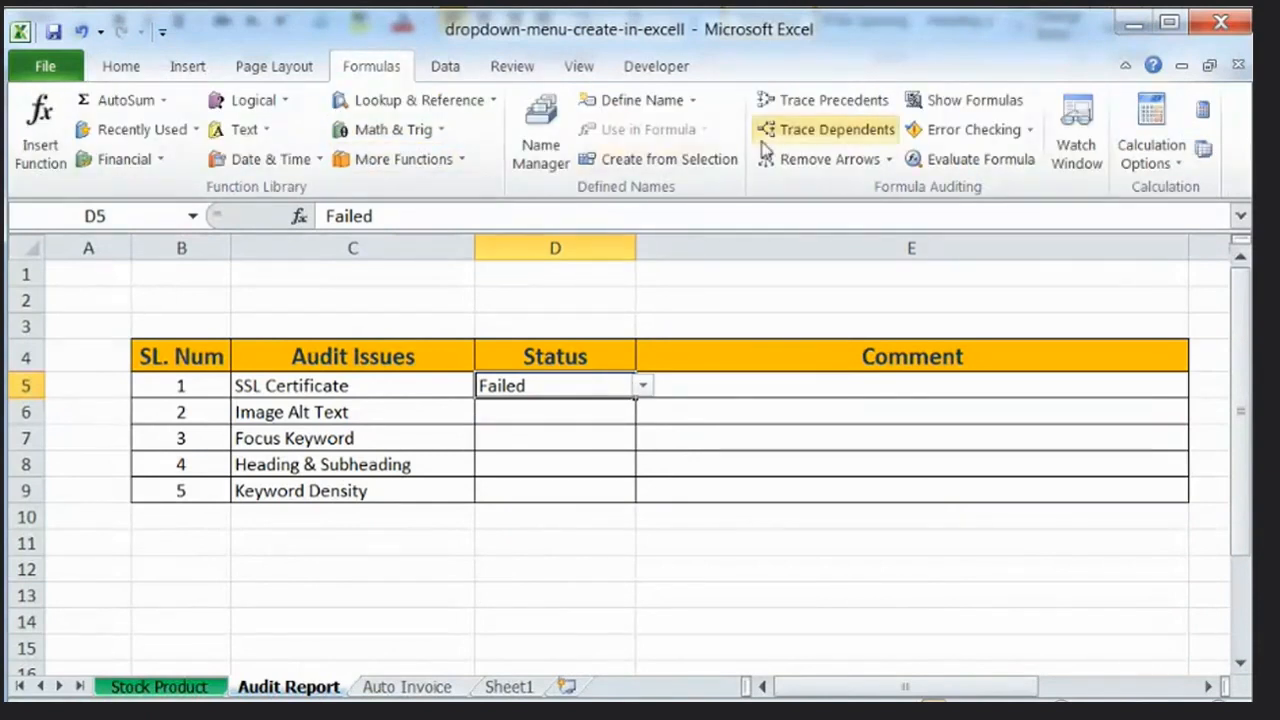
{"action": "left_click", "coordinate": [122, 68]}
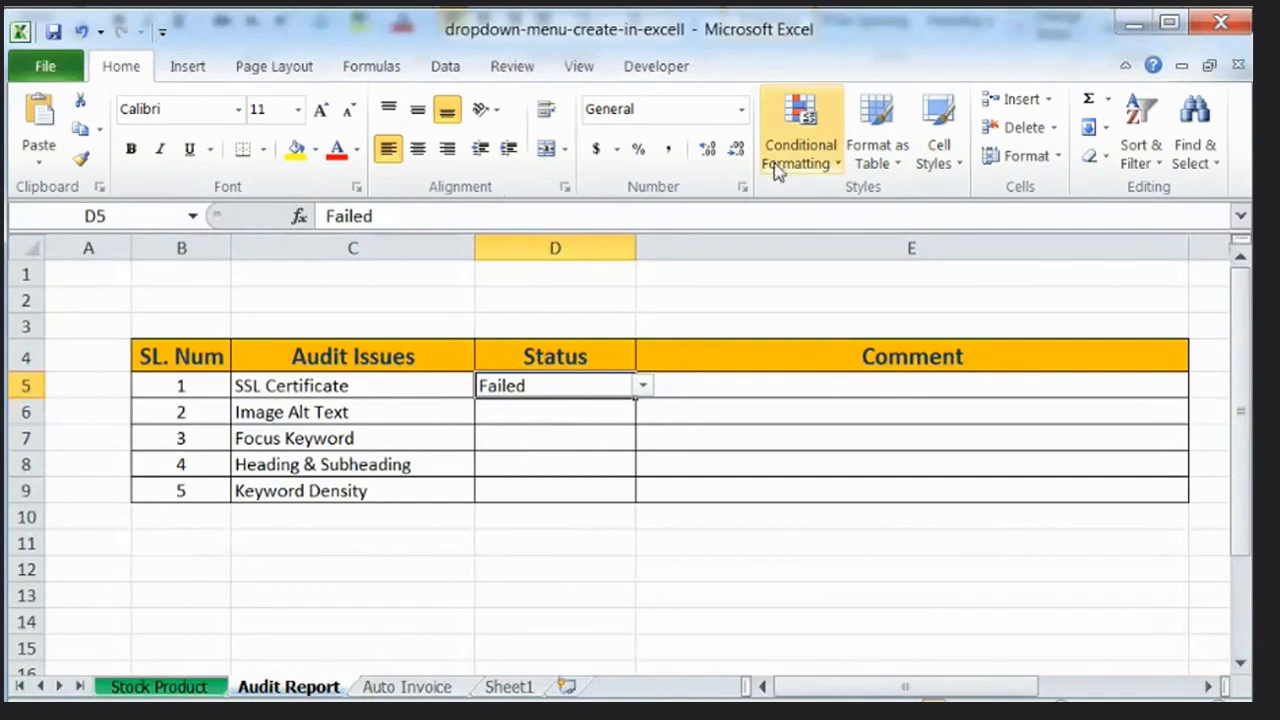
{"action": "left_click", "coordinate": [836, 171]}
{"action": "mouse_move", "coordinate": [984, 206]}
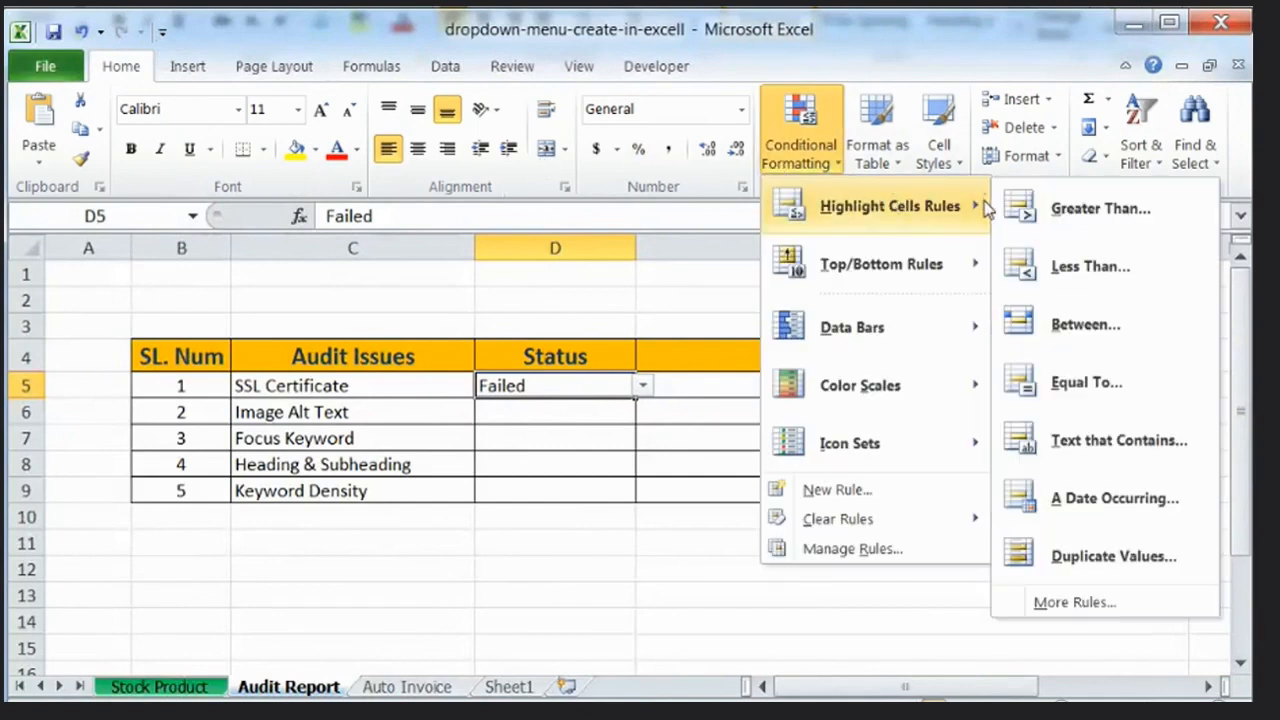
{"action": "left_click", "coordinate": [1090, 382]}
{"action": "type", "text": "Faile"}
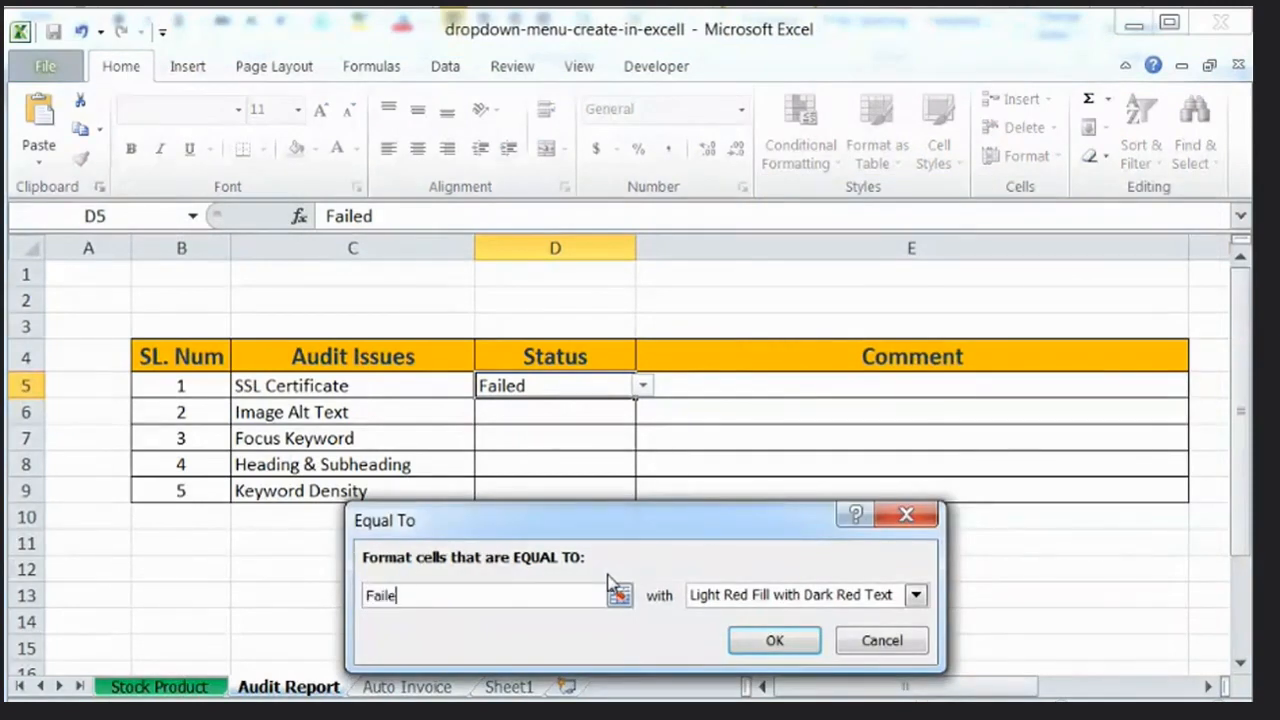
{"action": "type", "text": "d"}
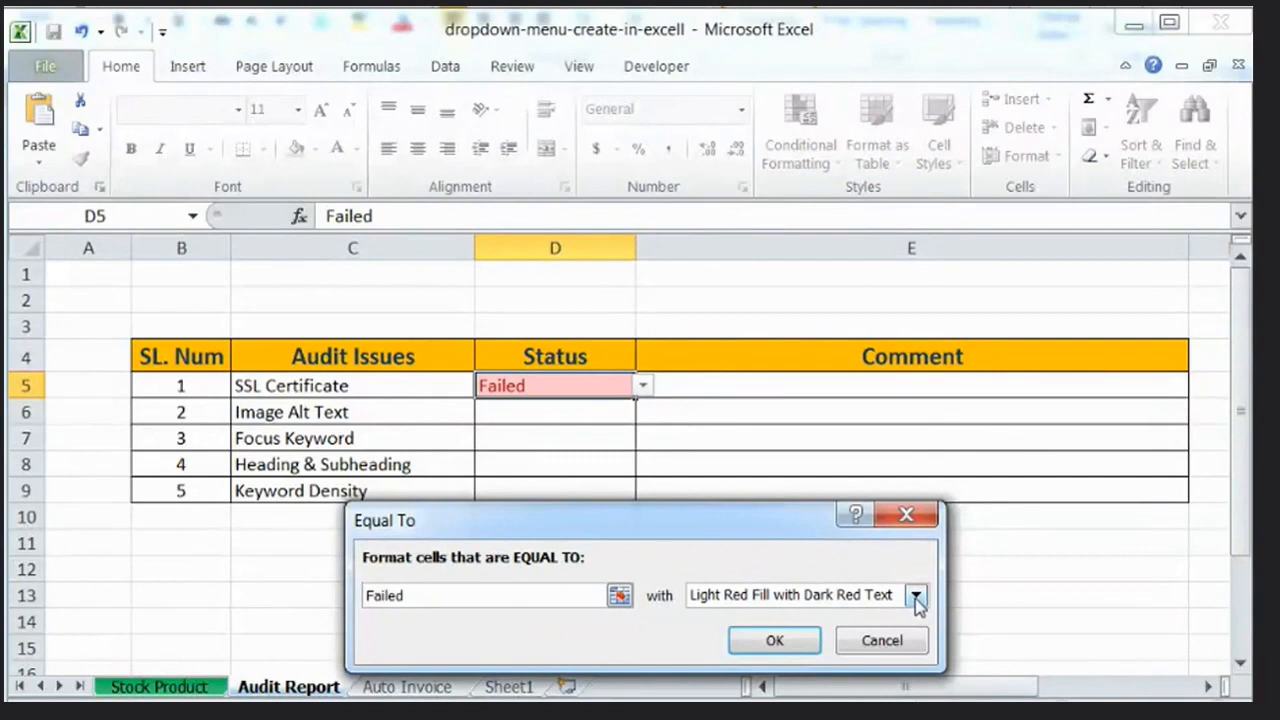
{"action": "left_click", "coordinate": [882, 596]}
{"action": "left_click", "coordinate": [746, 620]}
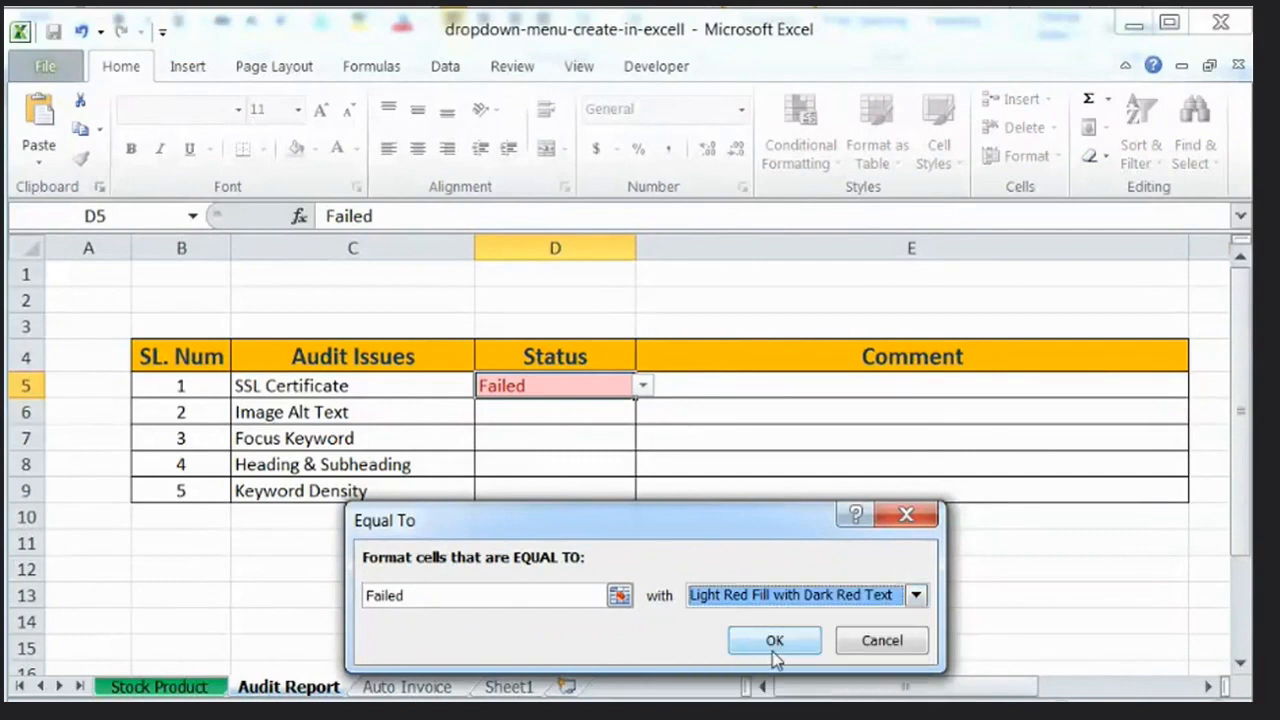
{"action": "left_click", "coordinate": [775, 640]}
Check the Passed and Failed colours by choosing each in the D5 dropdown, and set the status to Need Update.
{"action": "left_click", "coordinate": [641, 388]}
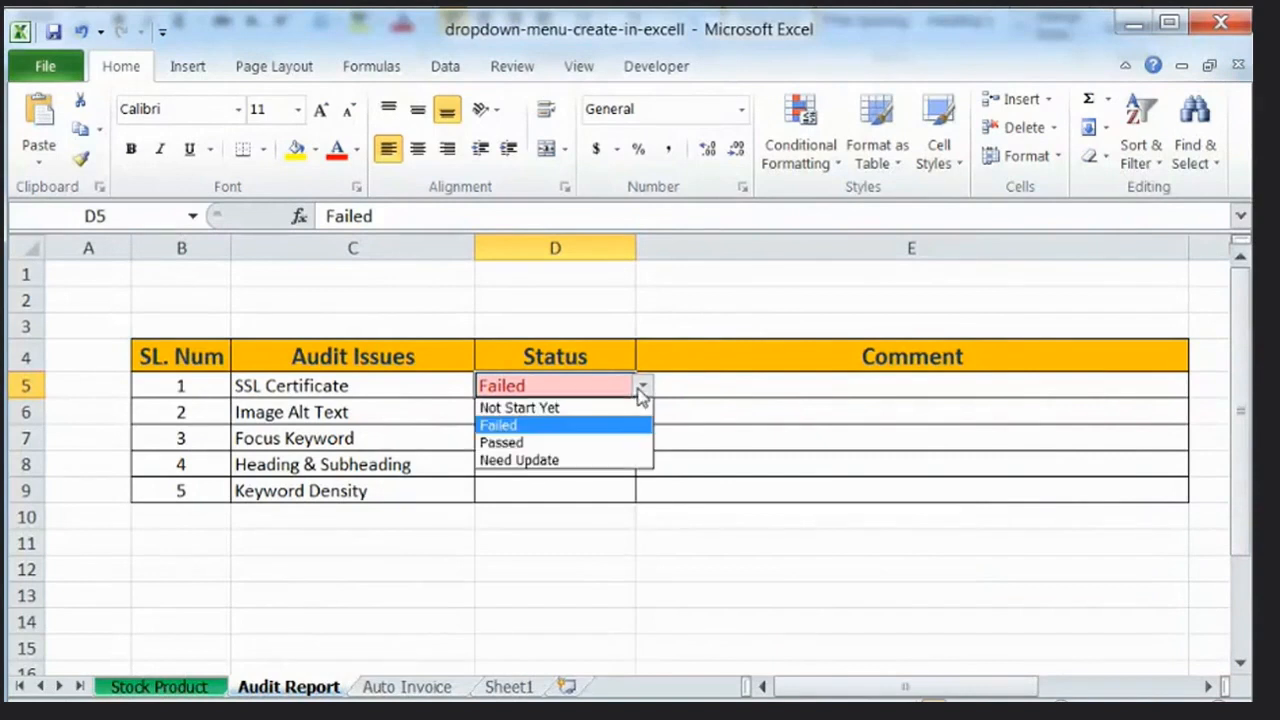
{"action": "left_click", "coordinate": [560, 442]}
{"action": "left_click", "coordinate": [643, 386]}
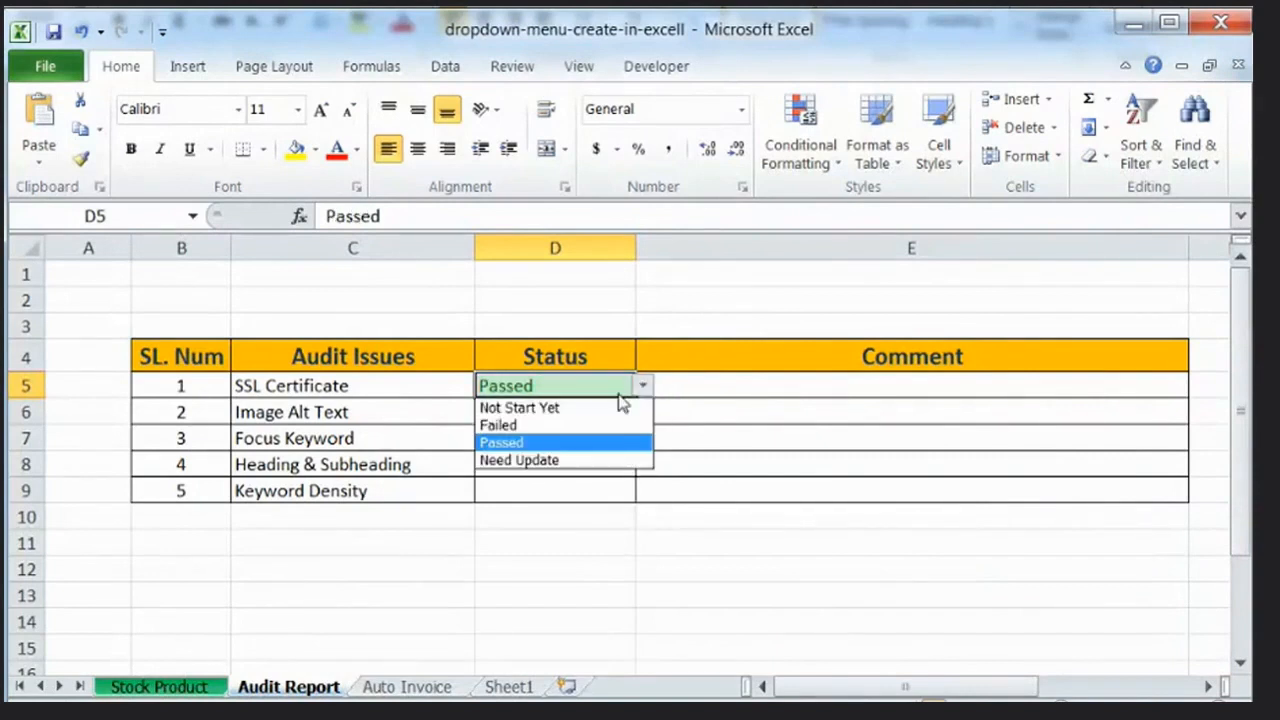
{"action": "left_click", "coordinate": [557, 425]}
{"action": "left_click", "coordinate": [643, 388]}
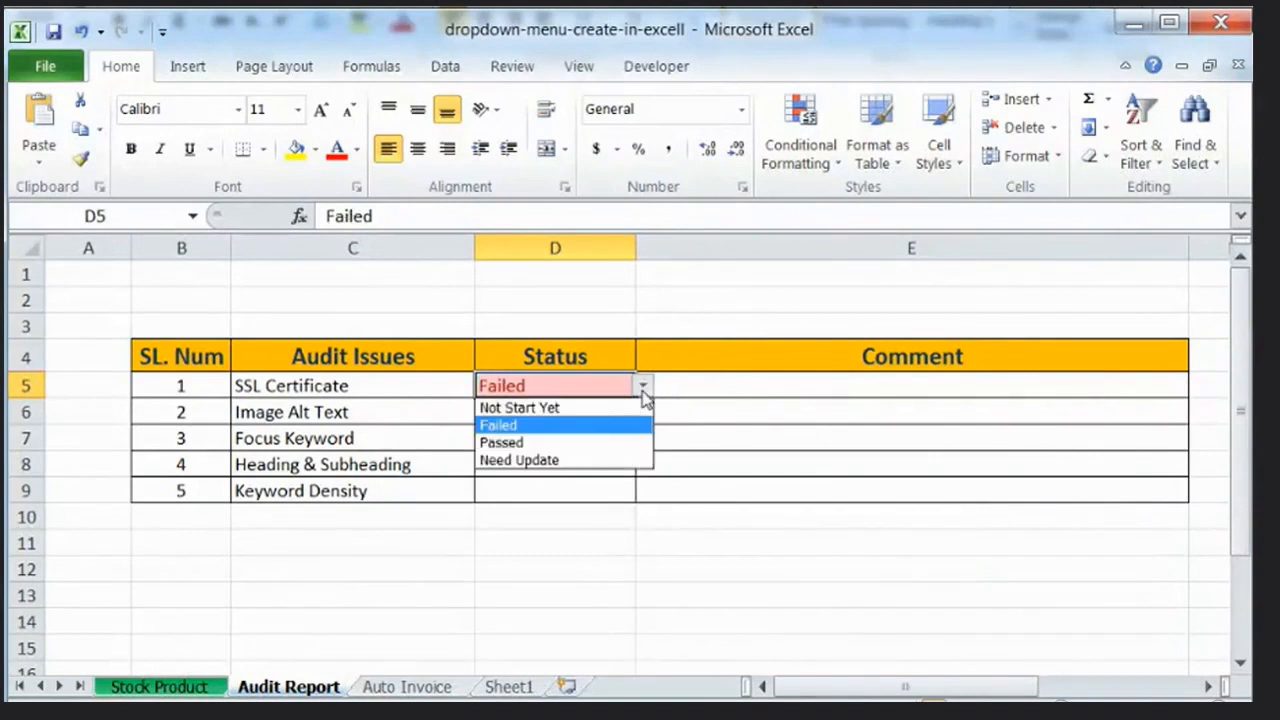
{"action": "left_click", "coordinate": [643, 388]}
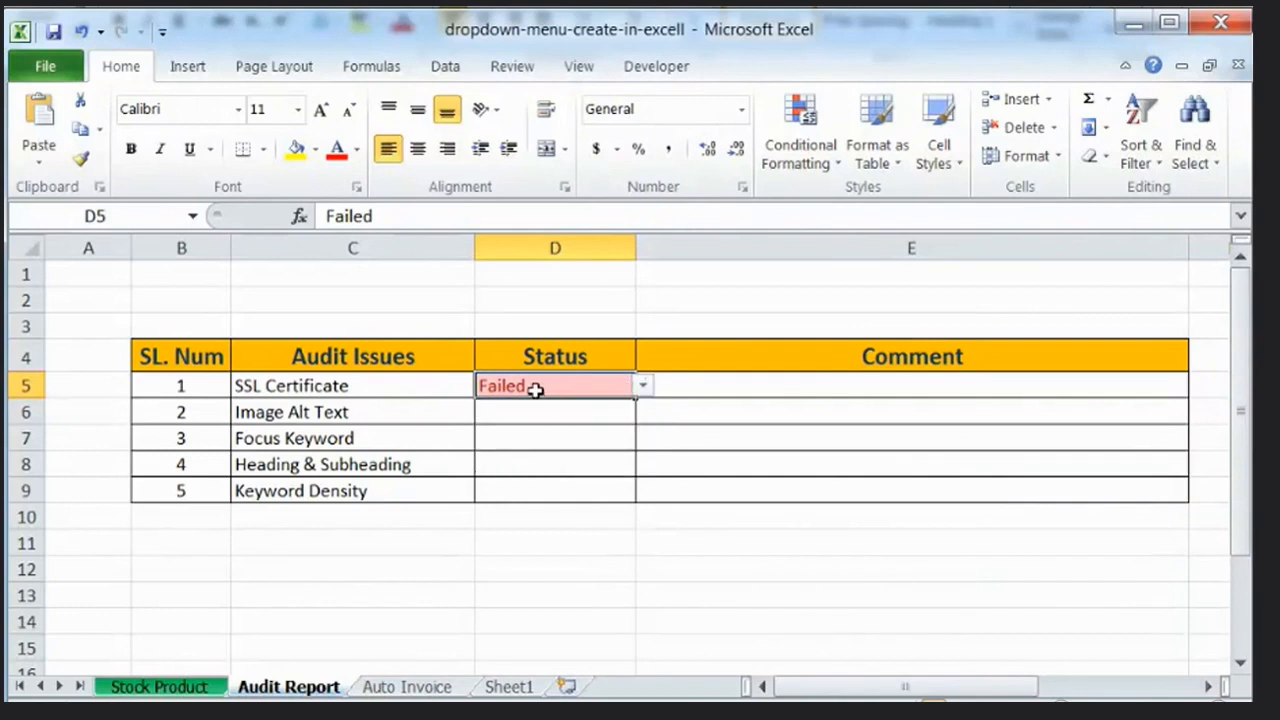
{"action": "left_click", "coordinate": [641, 389]}
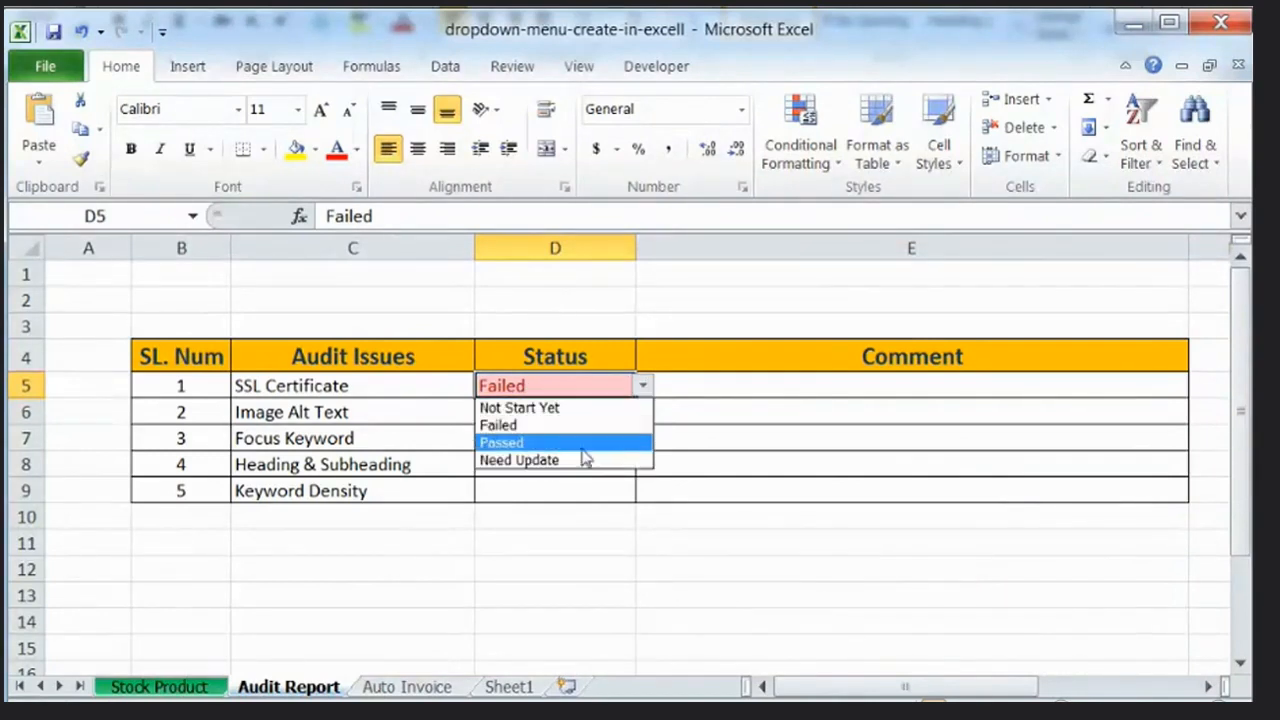
{"action": "left_click", "coordinate": [585, 459]}
Start an Equal To conditional formatting rule on D5 for the text Need Update, using a custom format.
{"action": "left_click", "coordinate": [377, 74]}
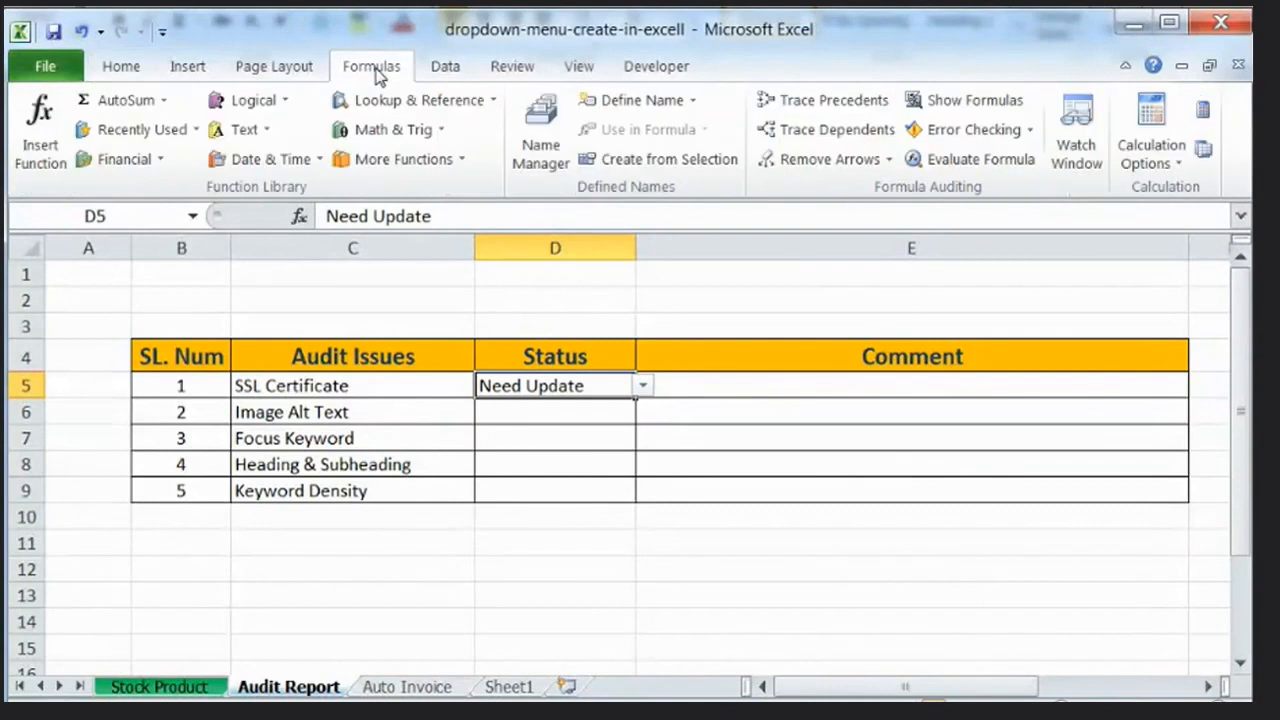
{"action": "left_click", "coordinate": [128, 74]}
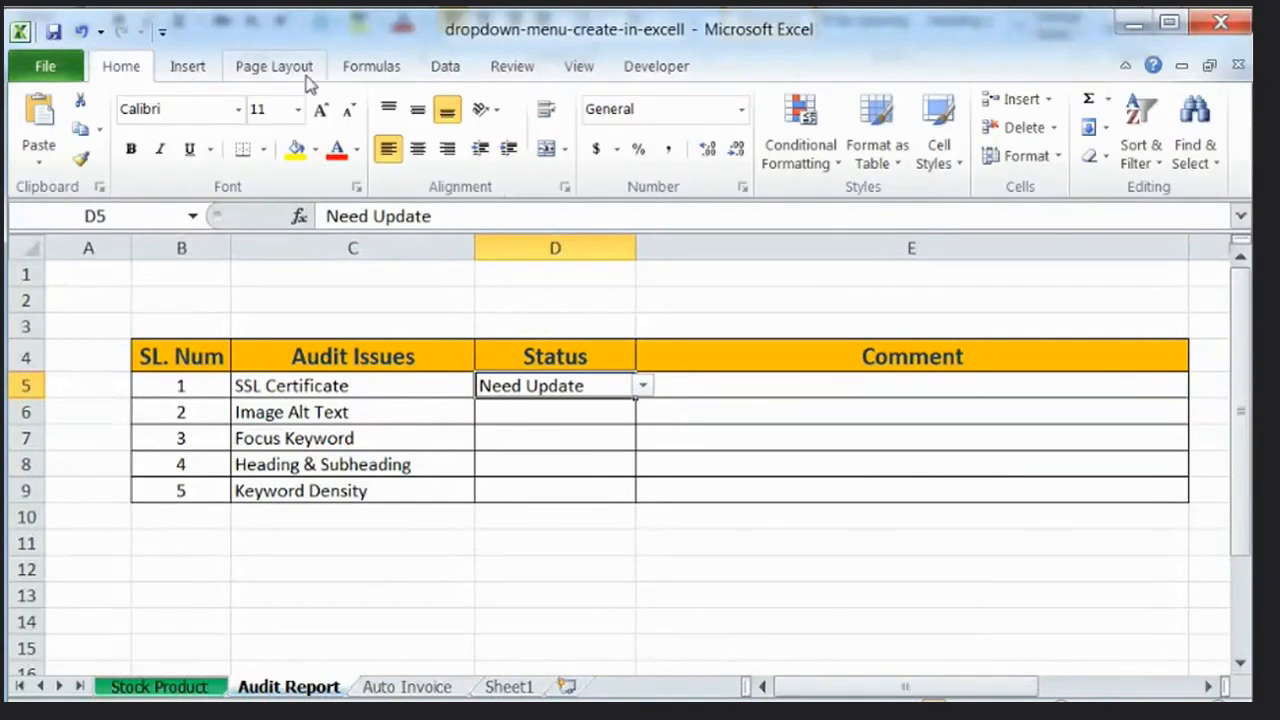
{"action": "left_click", "coordinate": [843, 168]}
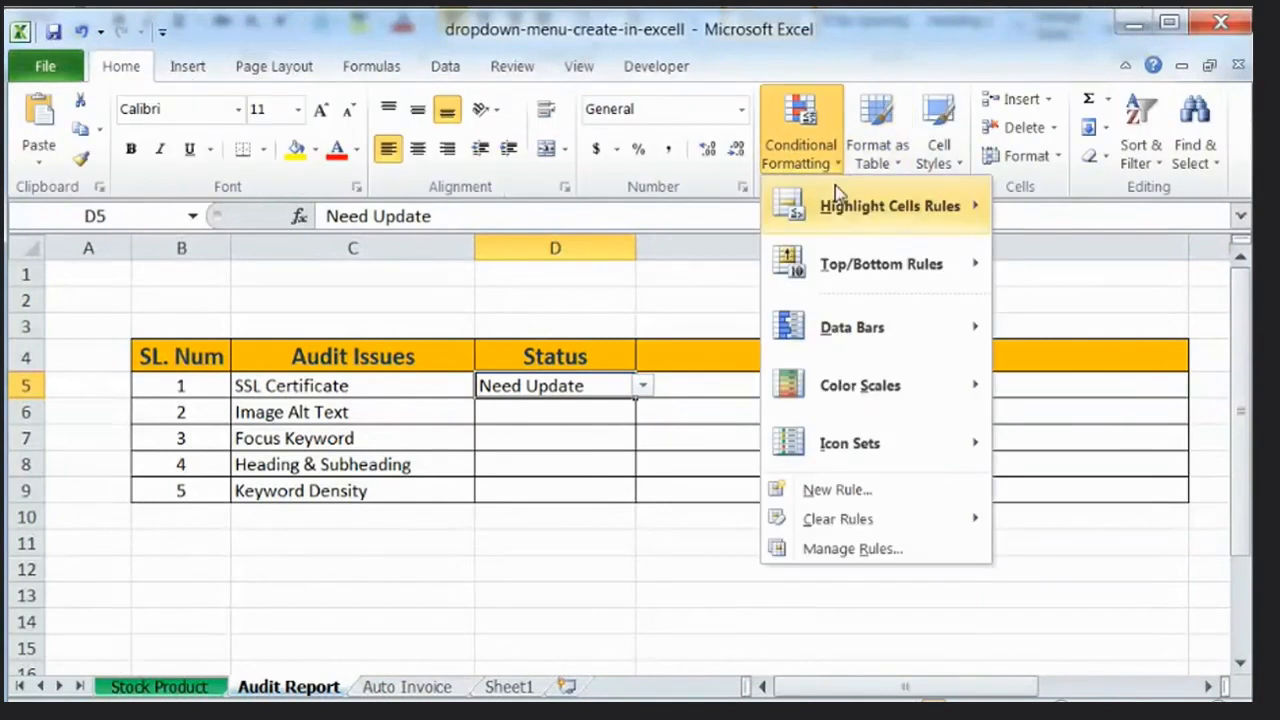
{"action": "mouse_move", "coordinate": [922, 214]}
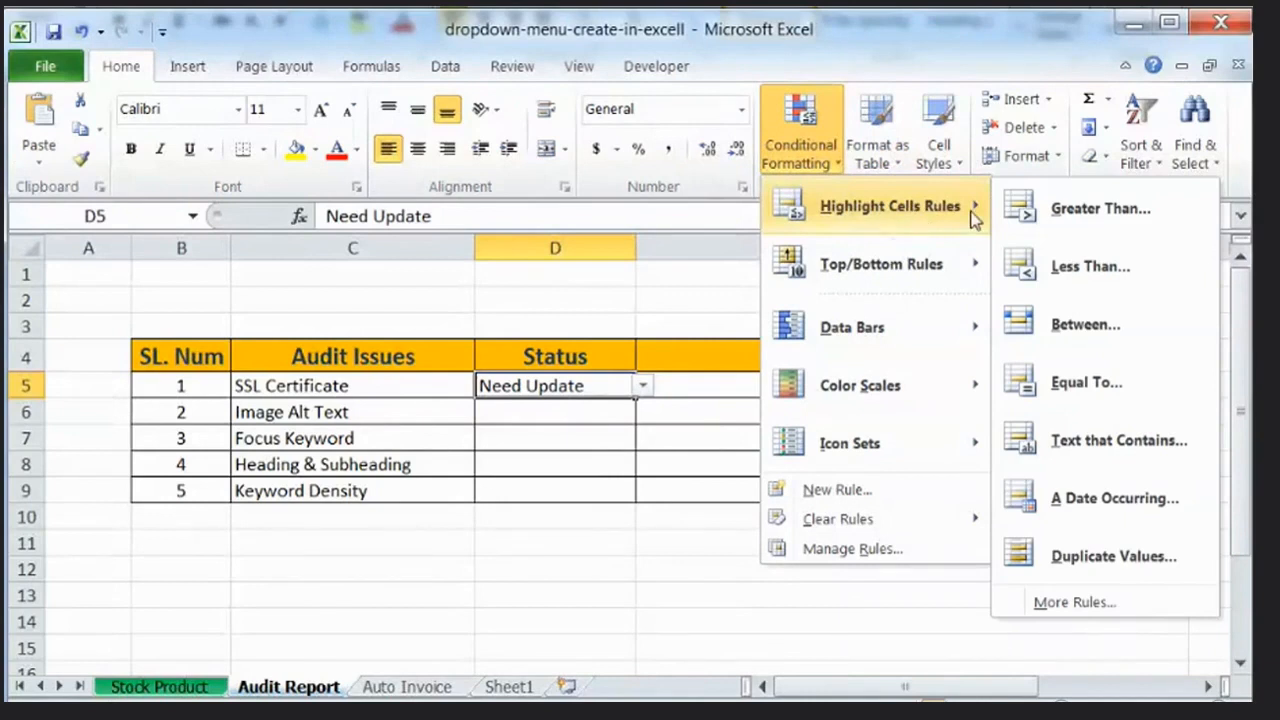
{"action": "left_click", "coordinate": [1083, 390]}
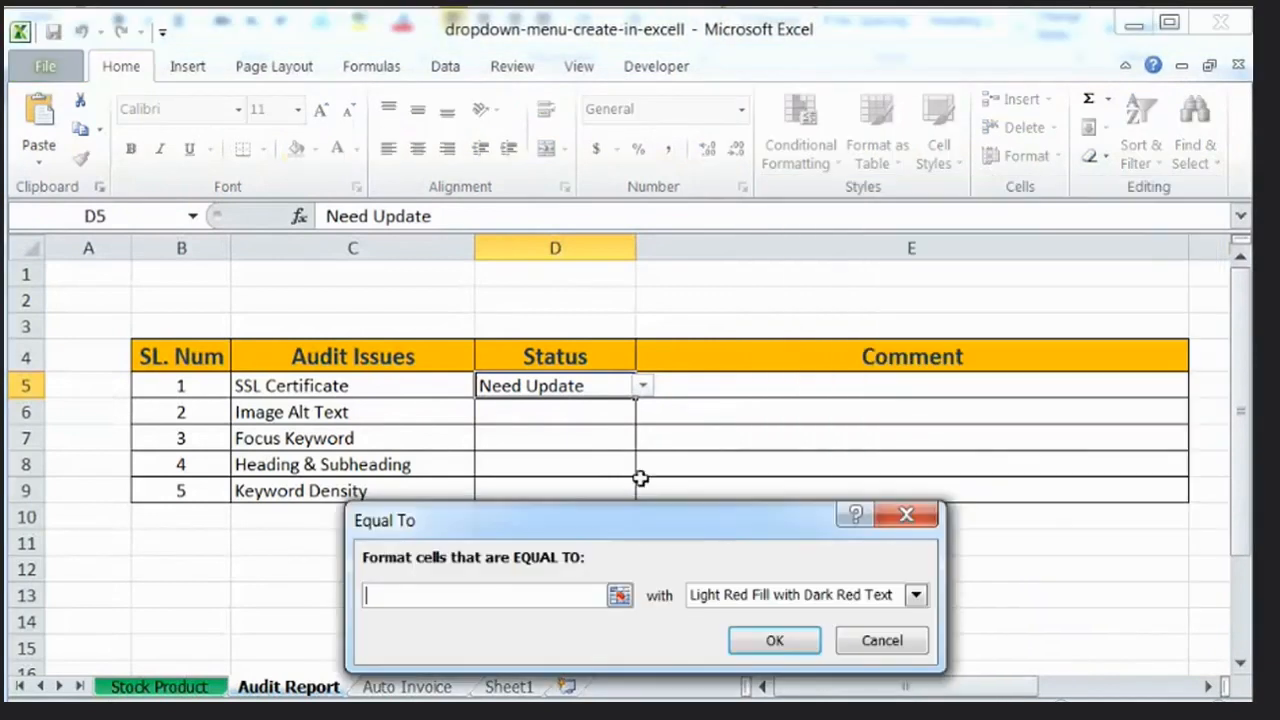
{"action": "type", "text": "Need Updat"}
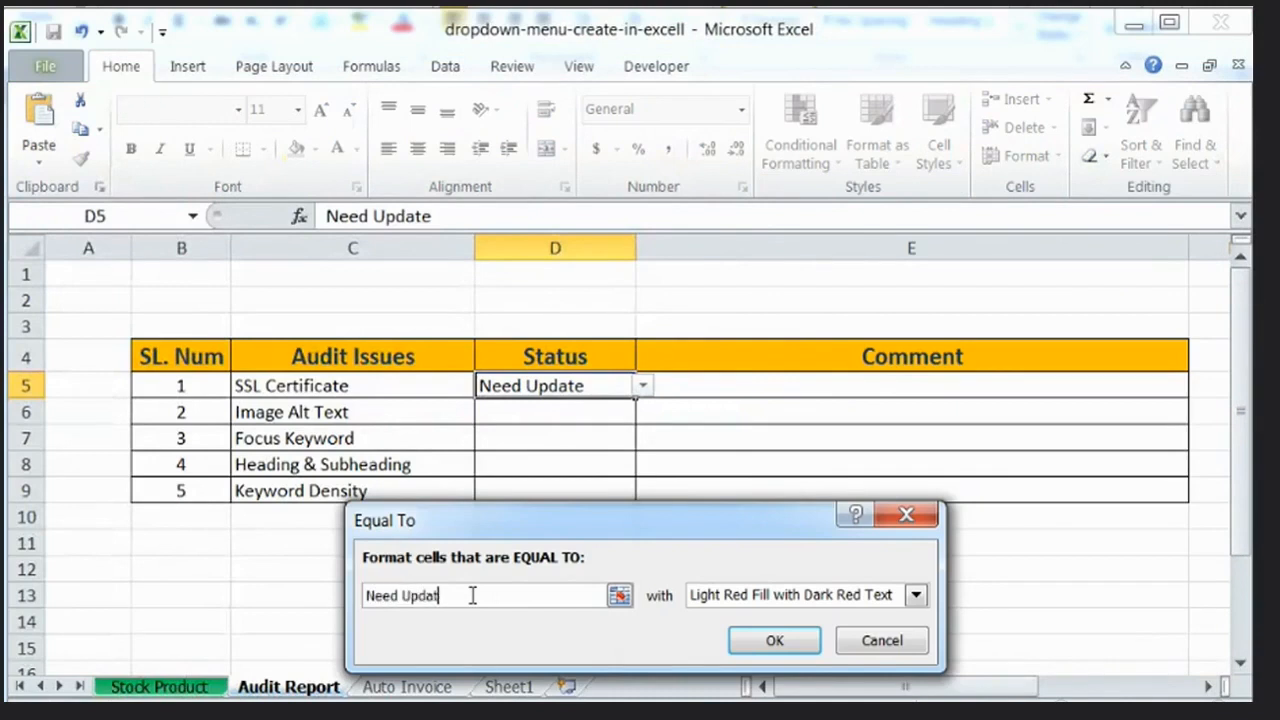
{"action": "type", "text": "e"}
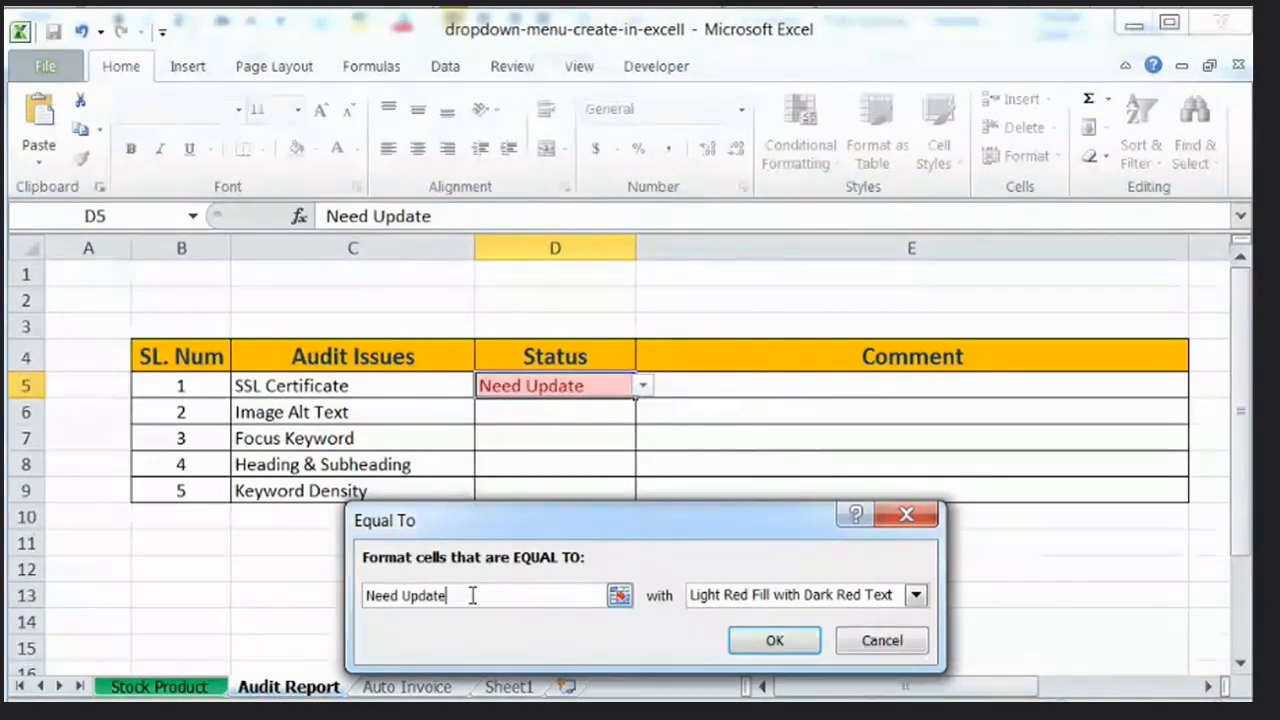
{"action": "left_click", "coordinate": [914, 599]}
{"action": "left_click", "coordinate": [760, 718]}
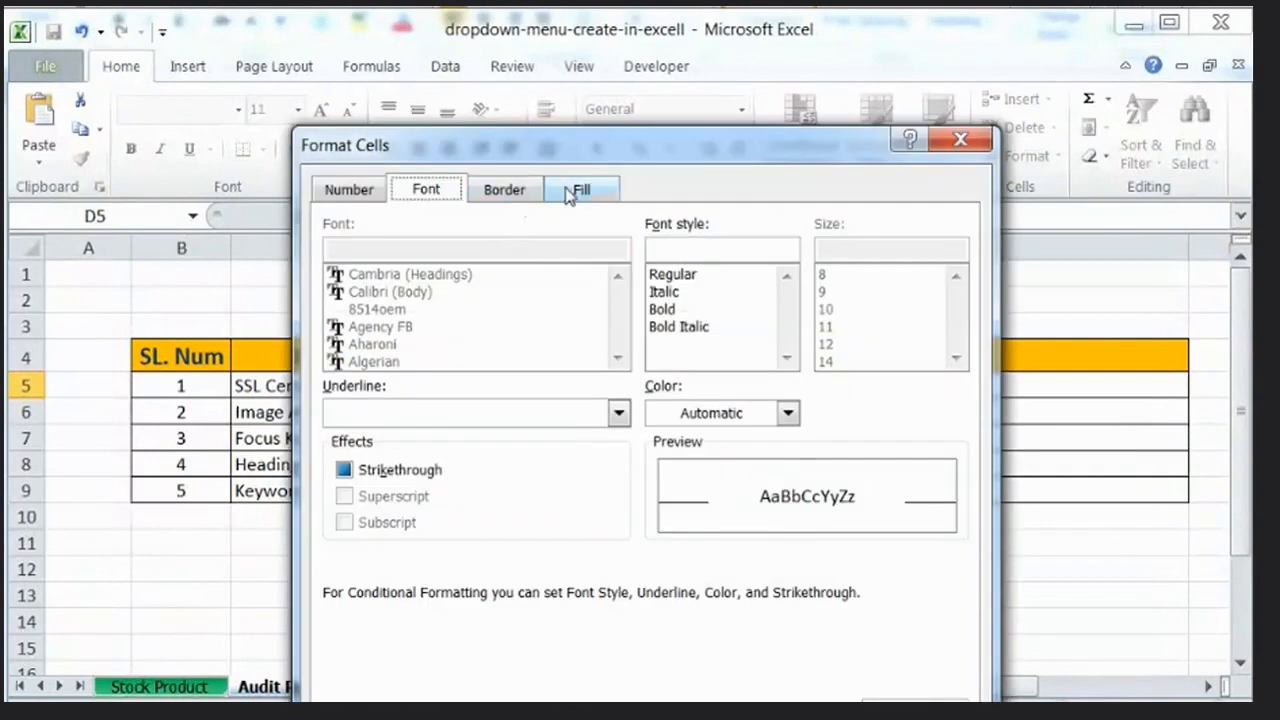
Give the Need Update custom format a light orange fill and a white font colour, and apply the rule.
{"action": "left_click", "coordinate": [588, 195]}
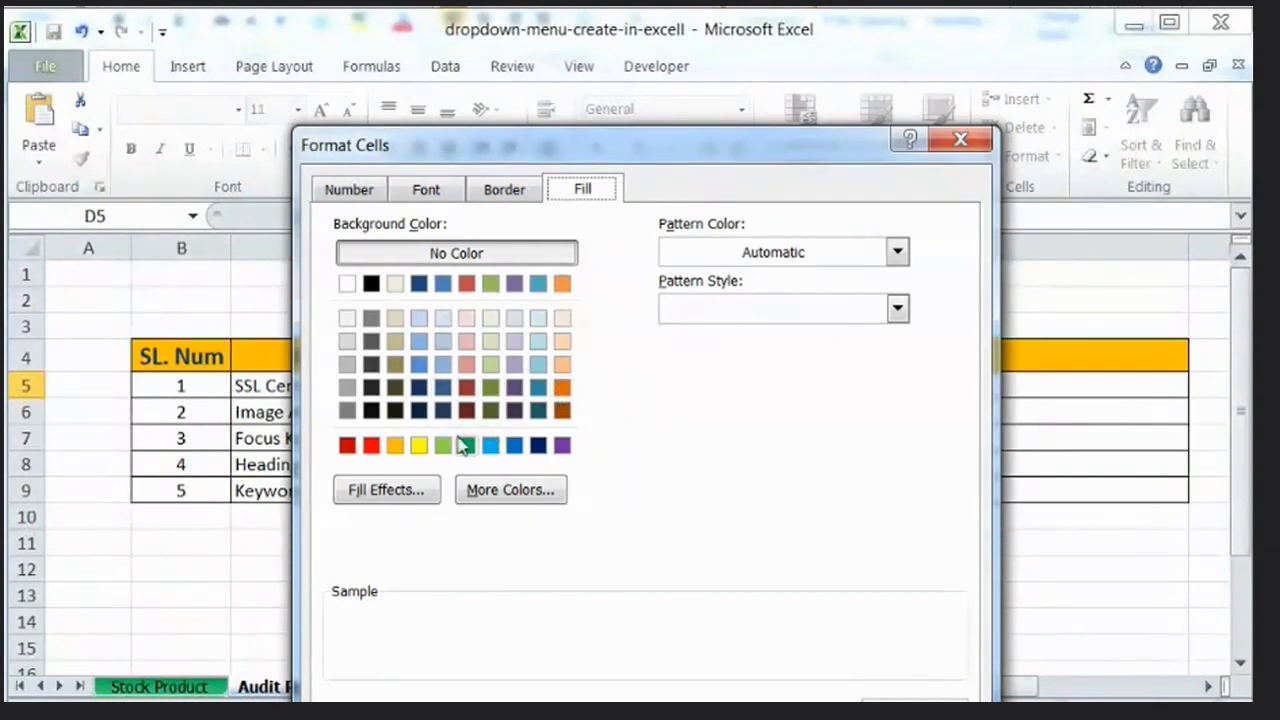
{"action": "left_click", "coordinate": [567, 365]}
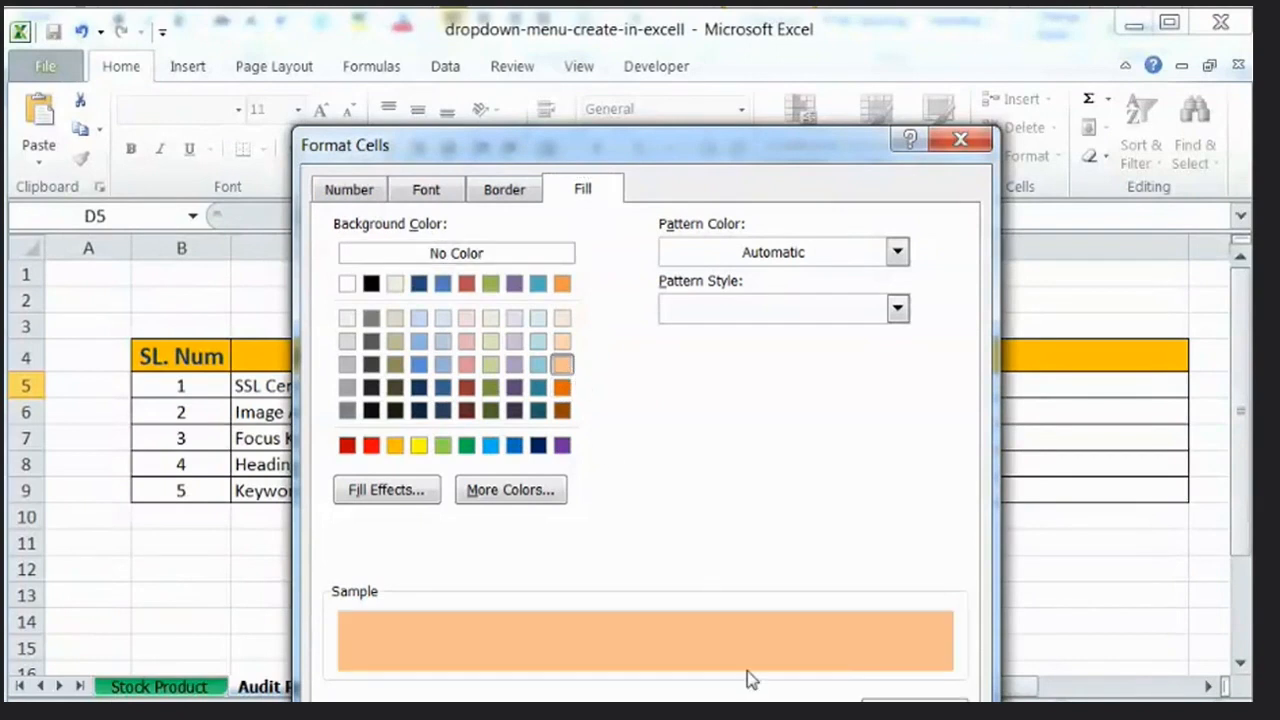
{"action": "left_click", "coordinate": [442, 198]}
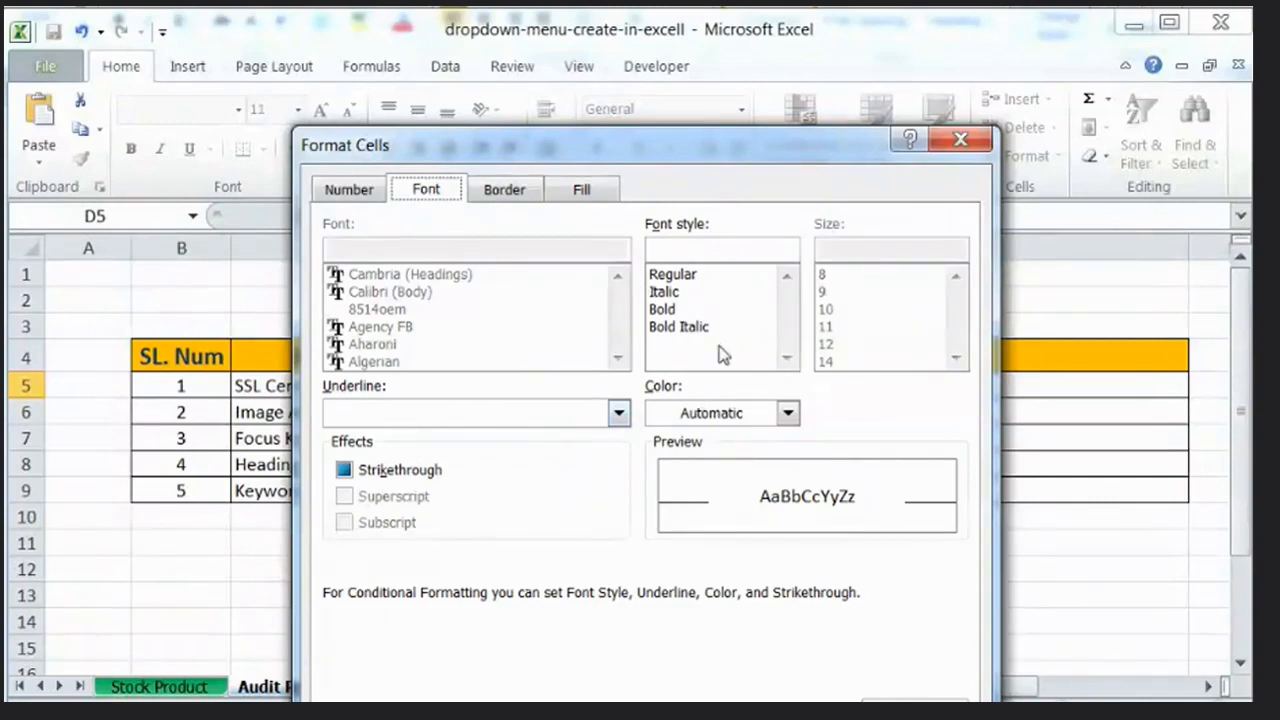
{"action": "left_click", "coordinate": [566, 195]}
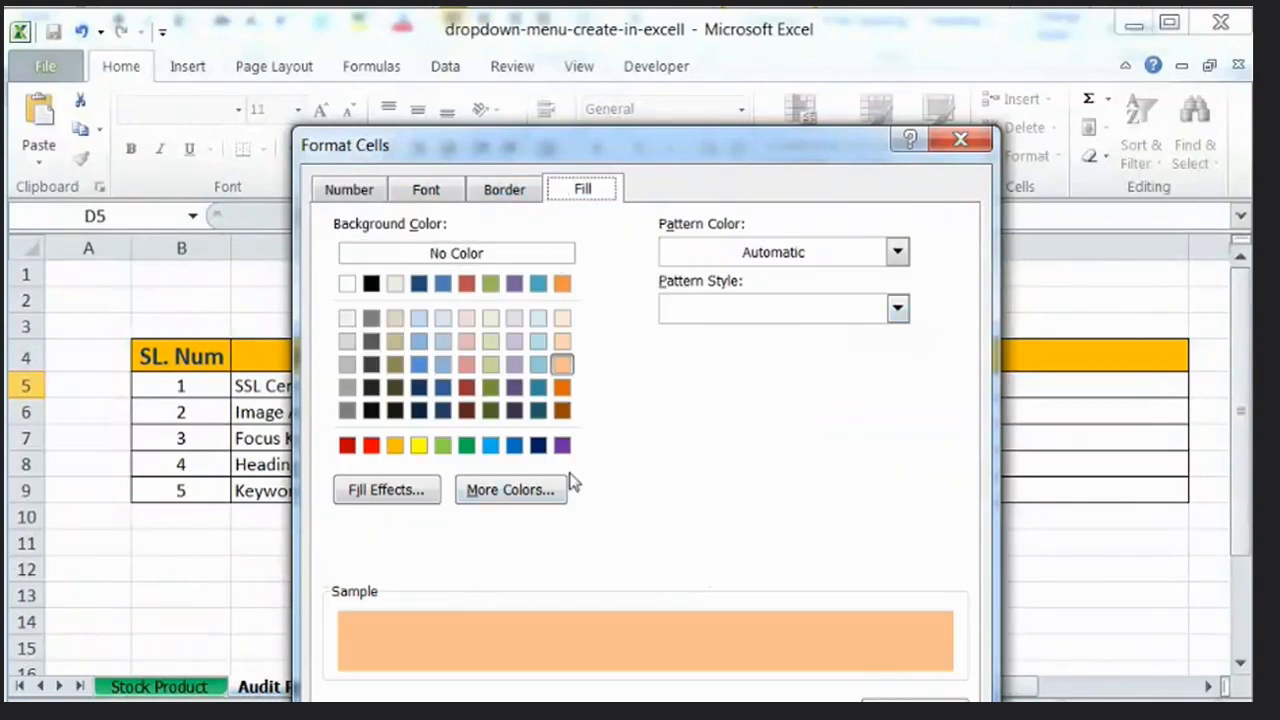
{"action": "left_click", "coordinate": [444, 200]}
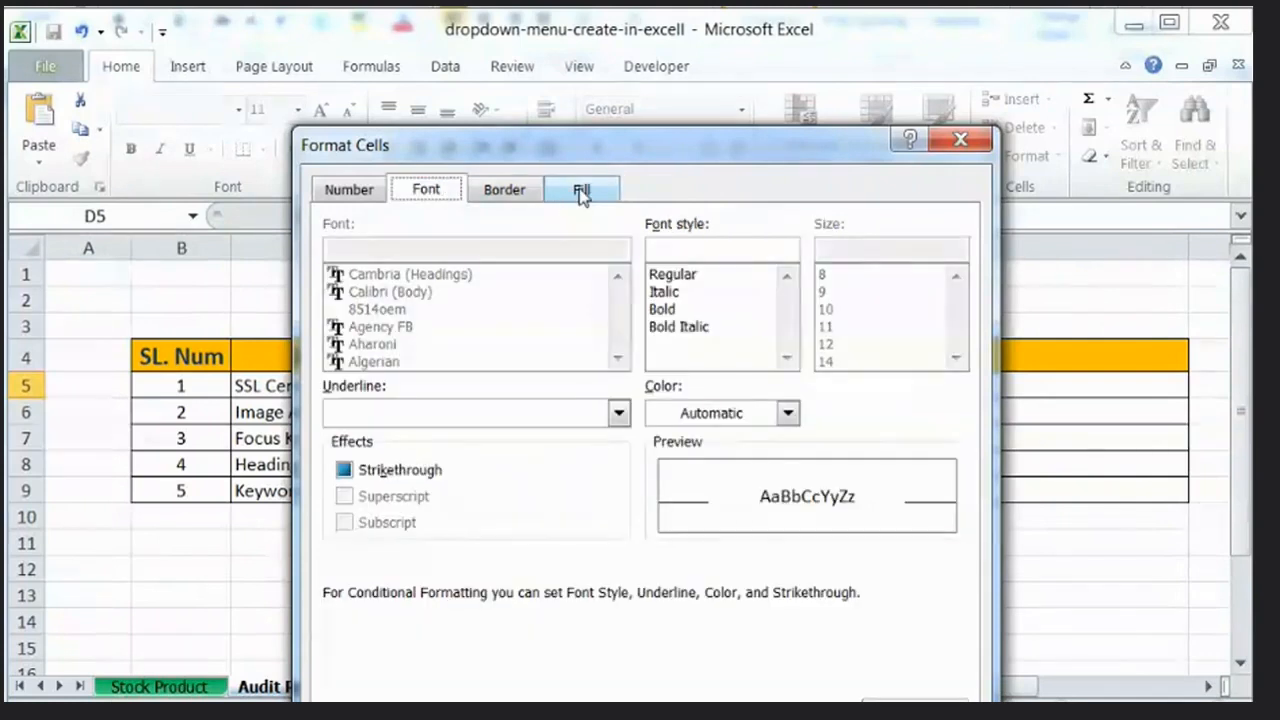
{"action": "left_click", "coordinate": [789, 413]}
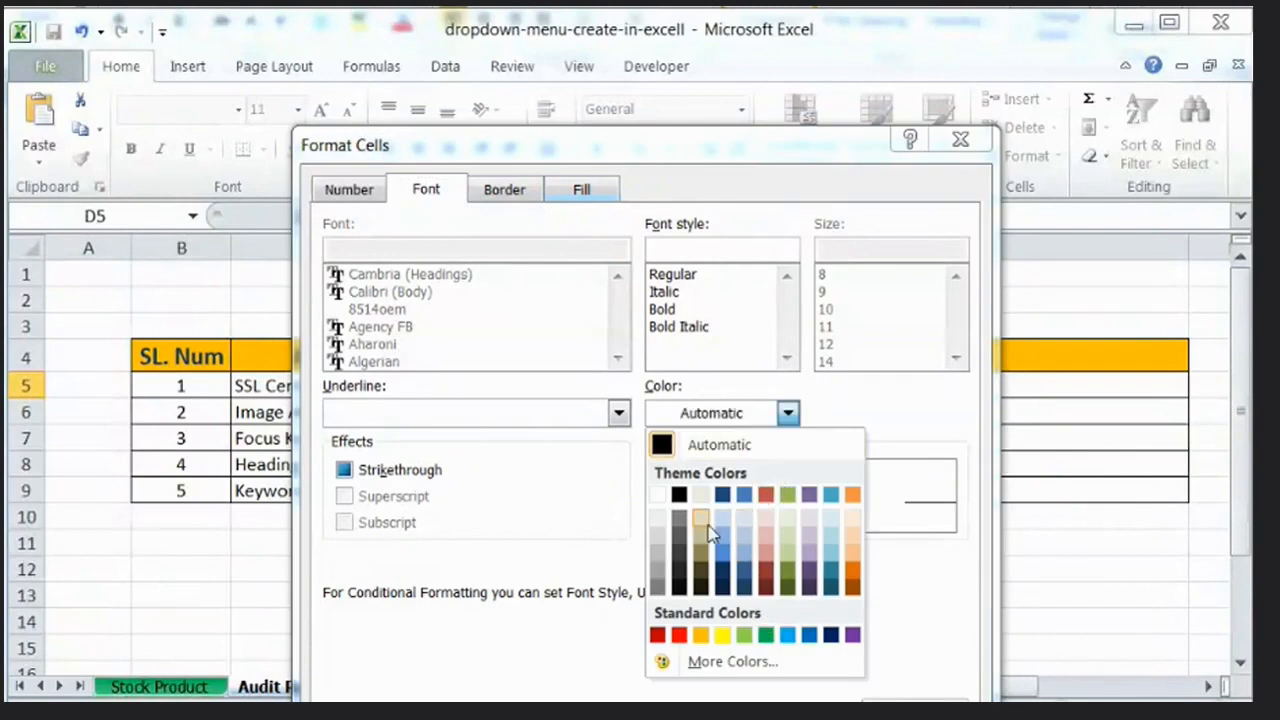
{"action": "left_click", "coordinate": [657, 496]}
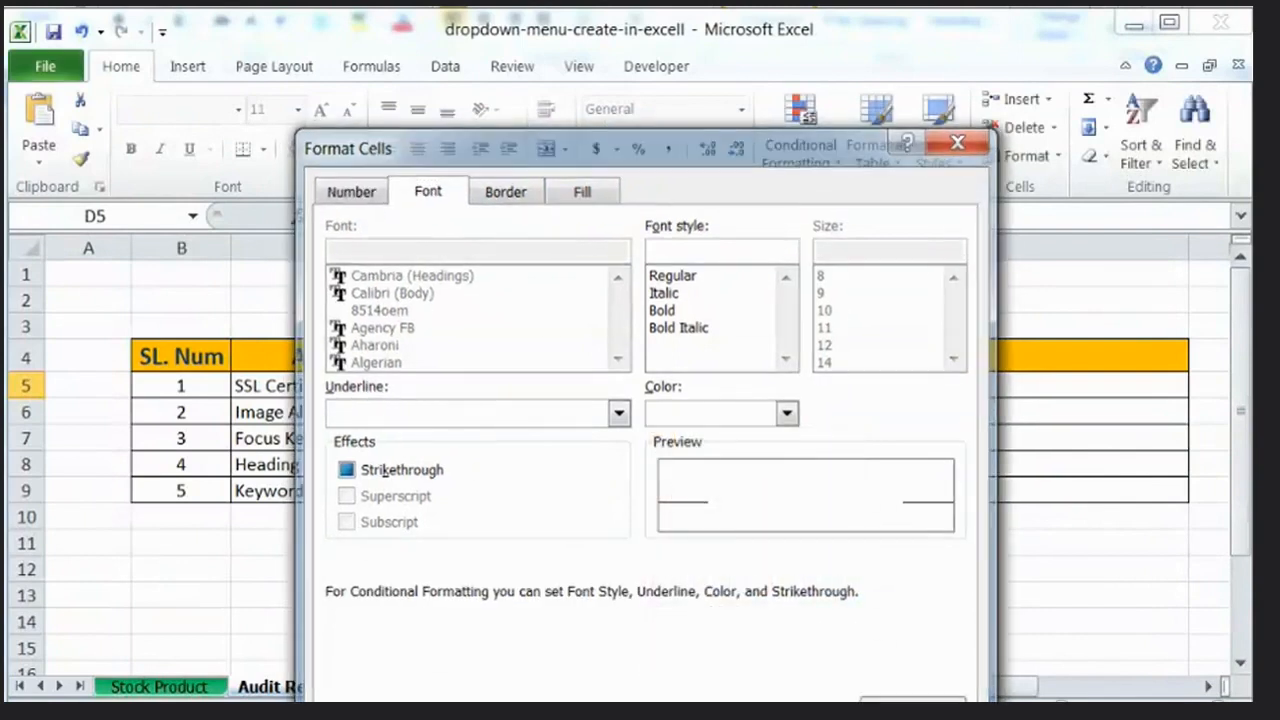
{"action": "key", "text": "Return"}
{"action": "left_click", "coordinate": [774, 641]}
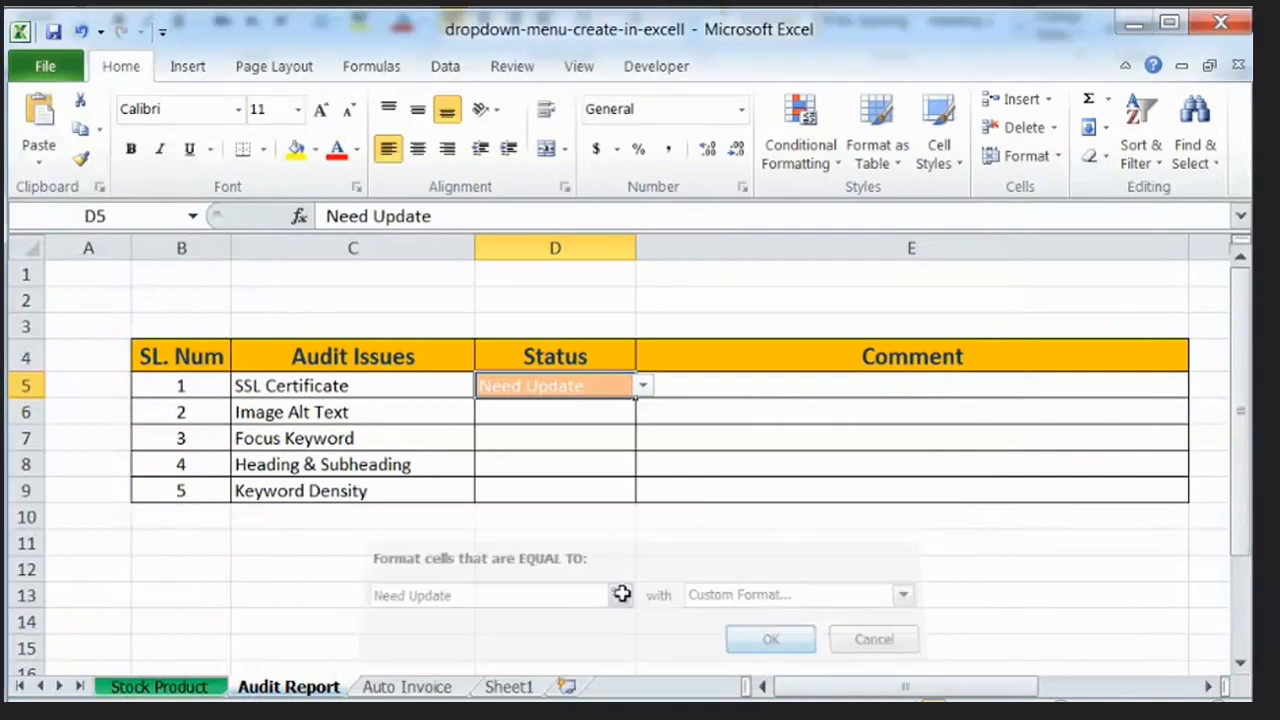
Check the Failed, Passed and Need Update colours by choosing each in the D5 dropdown, and set the status to Not Start Yet.
{"action": "left_click", "coordinate": [643, 386]}
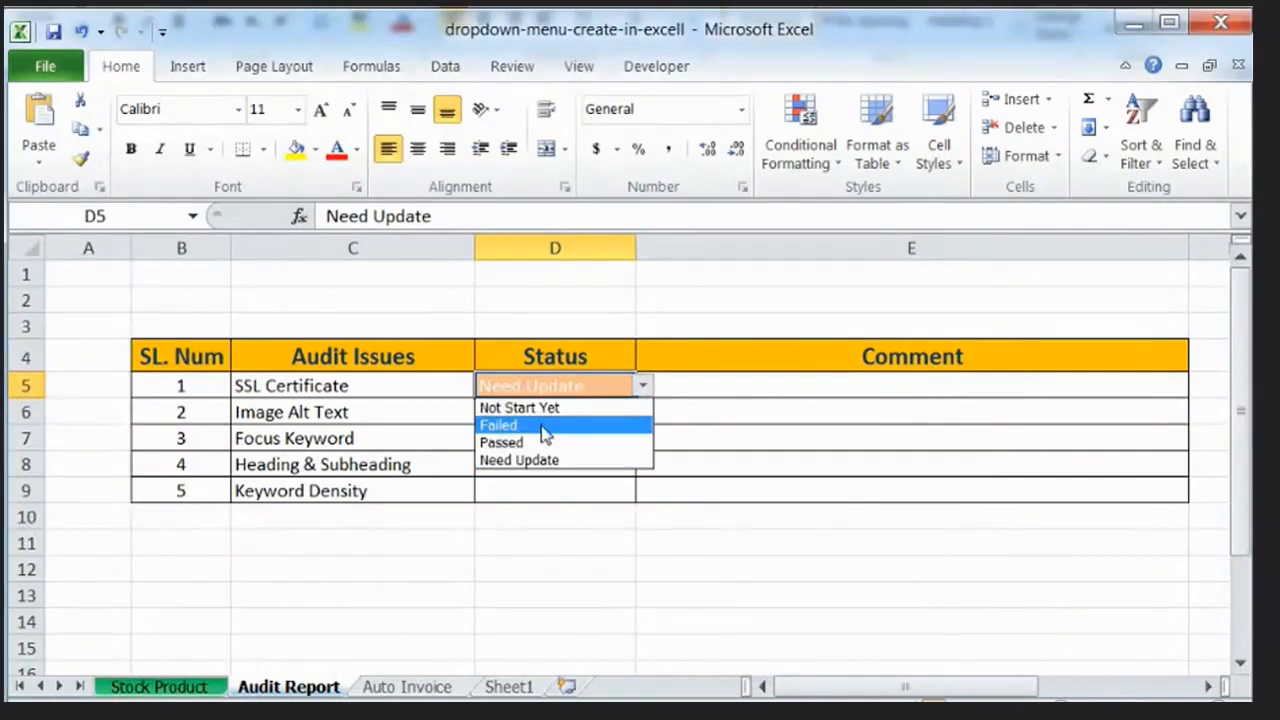
{"action": "left_click", "coordinate": [578, 425]}
{"action": "left_click", "coordinate": [643, 386]}
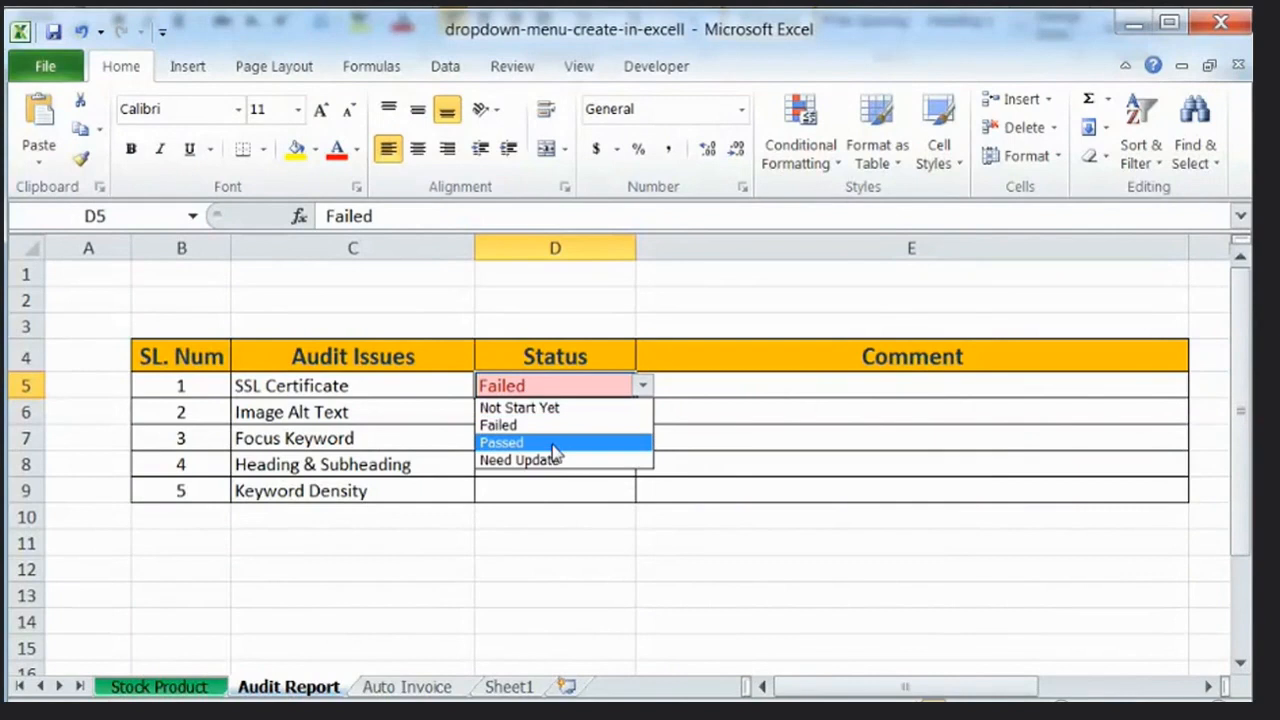
{"action": "left_click", "coordinate": [555, 443]}
{"action": "left_click", "coordinate": [643, 386]}
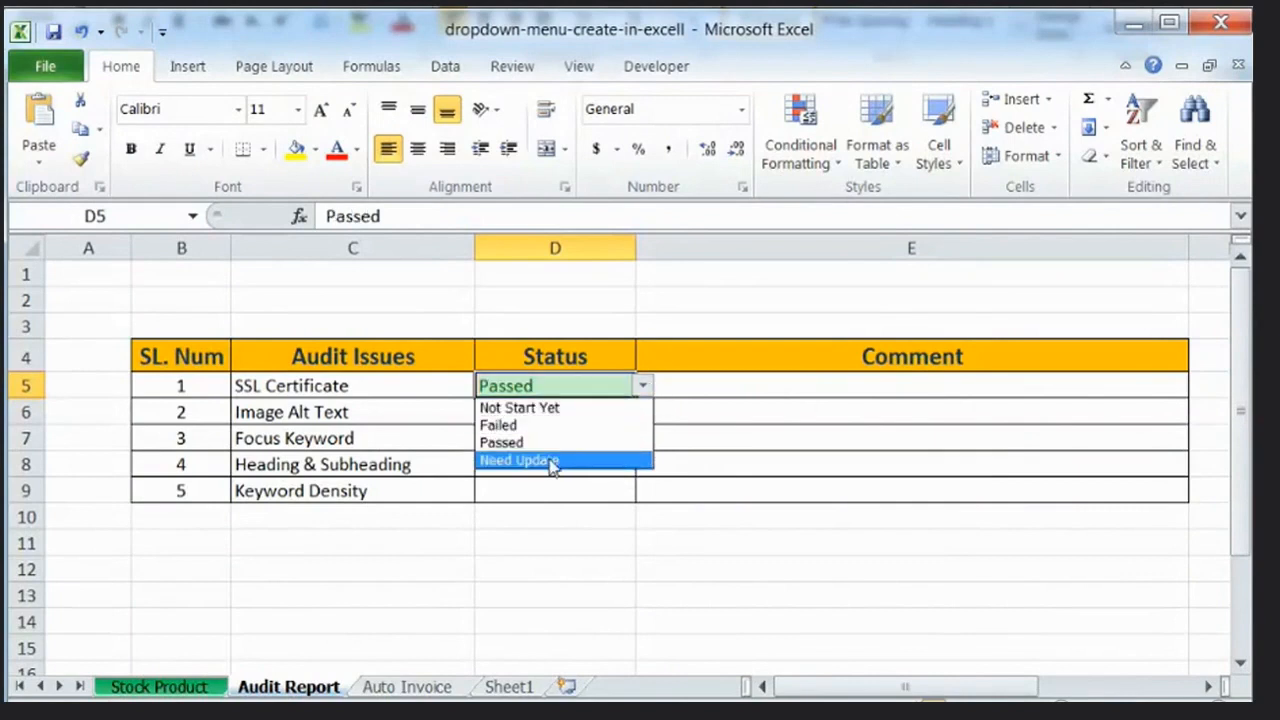
{"action": "left_click", "coordinate": [551, 461]}
{"action": "left_click", "coordinate": [643, 386]}
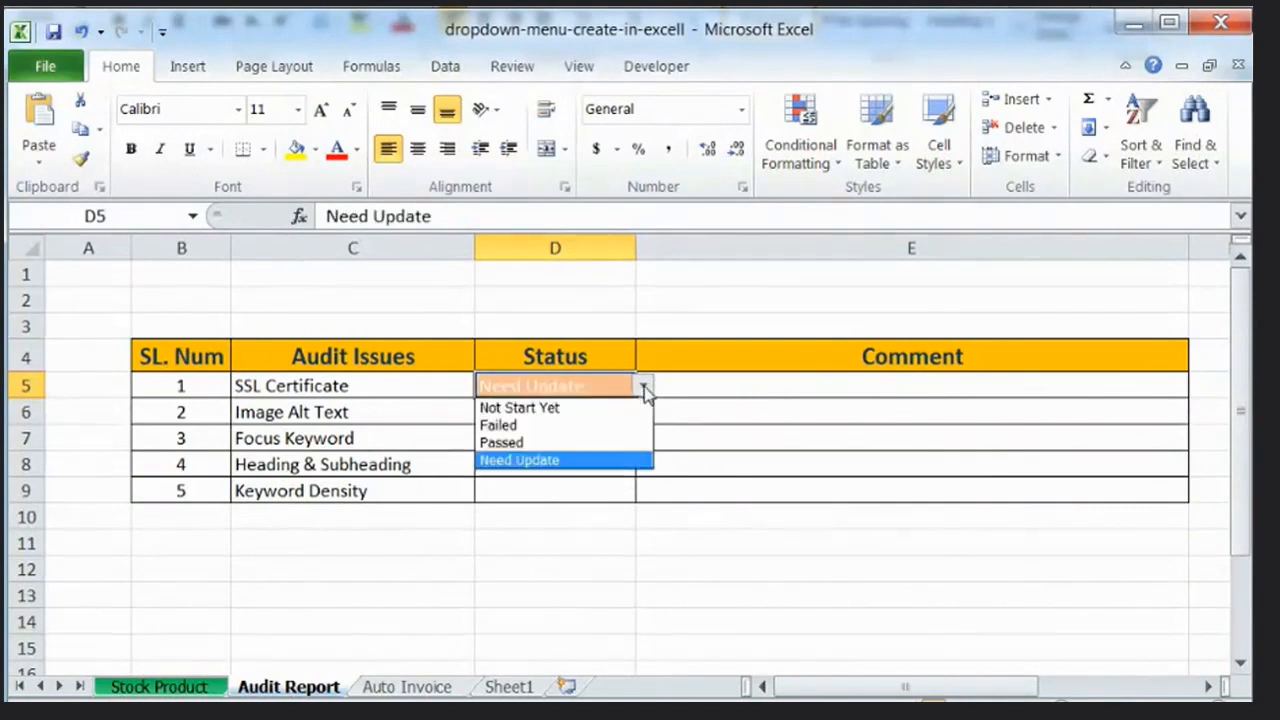
{"action": "left_click", "coordinate": [580, 418]}
{"action": "left_click", "coordinate": [570, 496]}
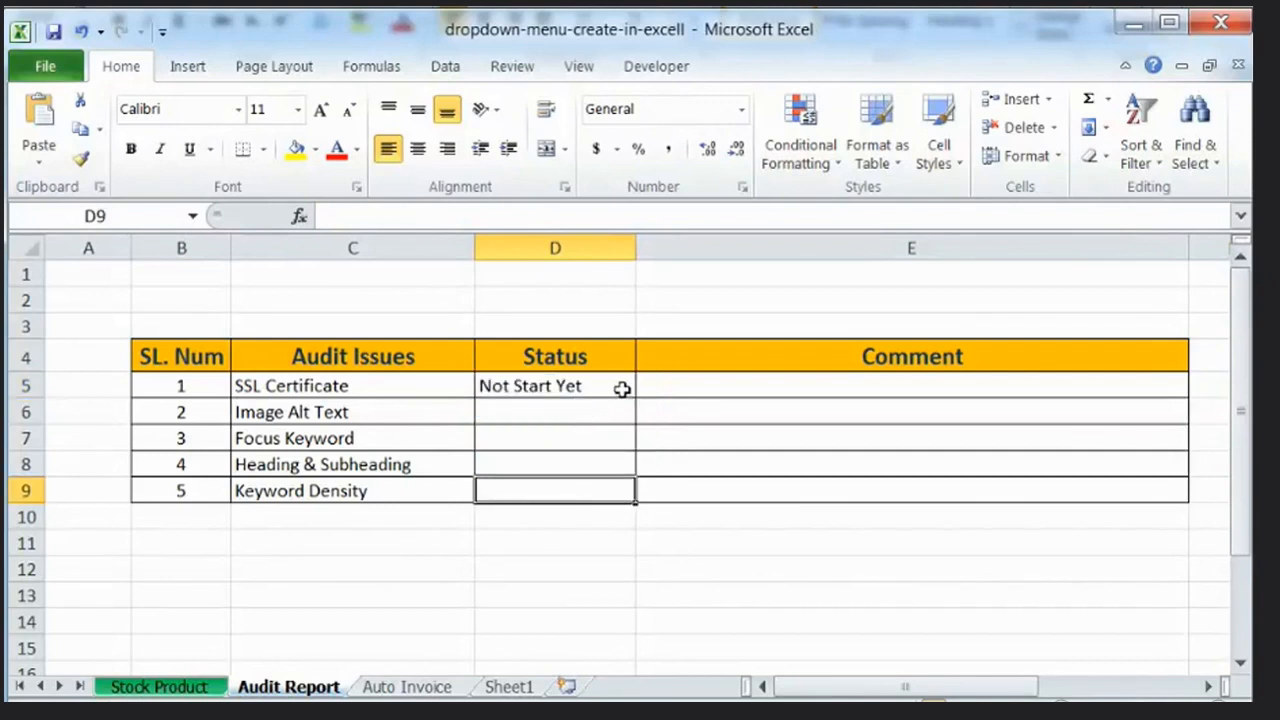
Fill the Not Start Yet status of D5, with its dropdown and conditional formatting, down to D9.
{"action": "left_click", "coordinate": [622, 389]}
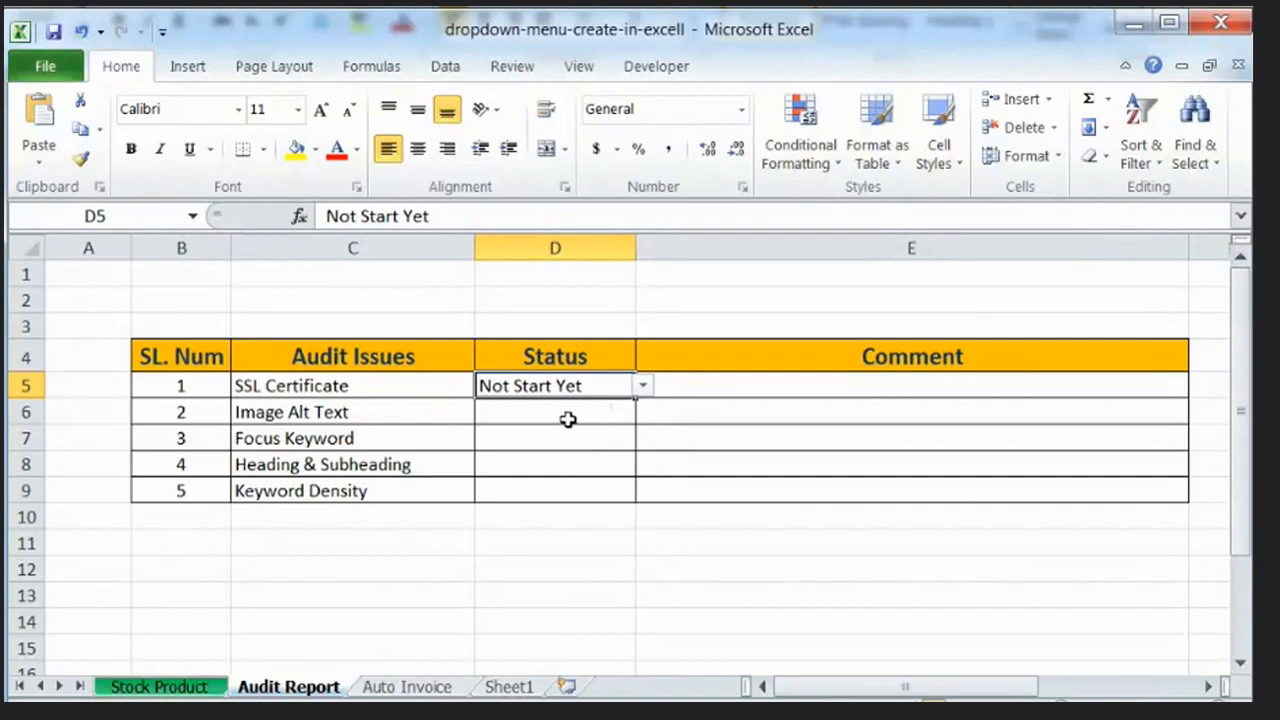
{"action": "left_click_drag", "start_coordinate": [567, 405], "coordinate": [574, 491]}
{"action": "left_click", "coordinate": [588, 390]}
{"action": "left_click_drag", "start_coordinate": [634, 401], "coordinate": [634, 494]}
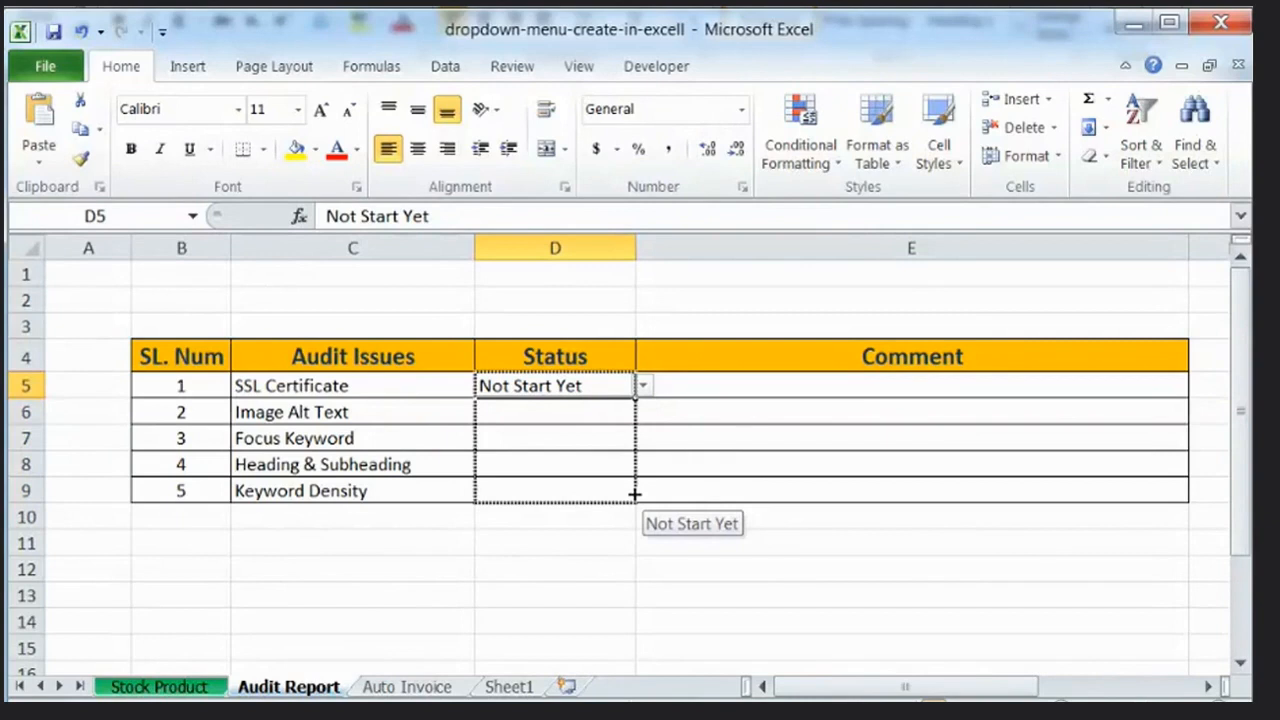
{"action": "left_click_drag", "start_coordinate": [634, 494], "coordinate": [634, 494]}
{"action": "left_click", "coordinate": [602, 422]}
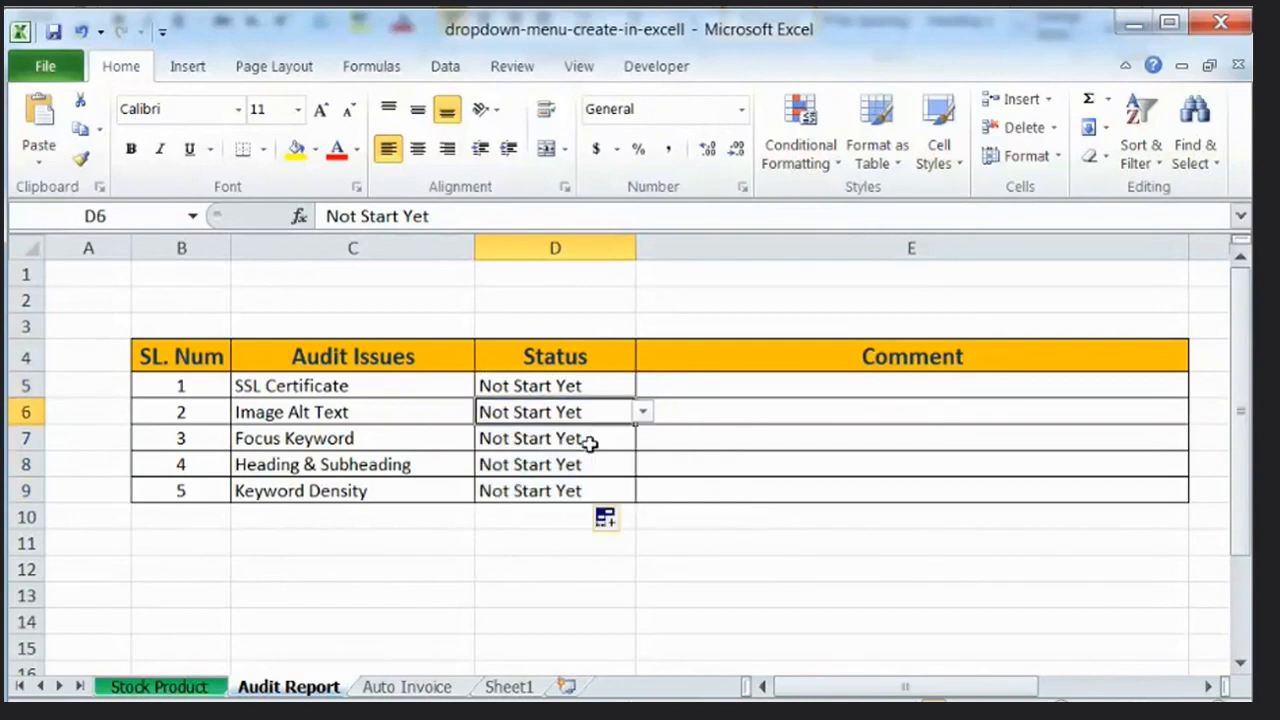
Try Passed as the SSL Certificate status in D5, and set it to Failed.
{"action": "left_click", "coordinate": [597, 385]}
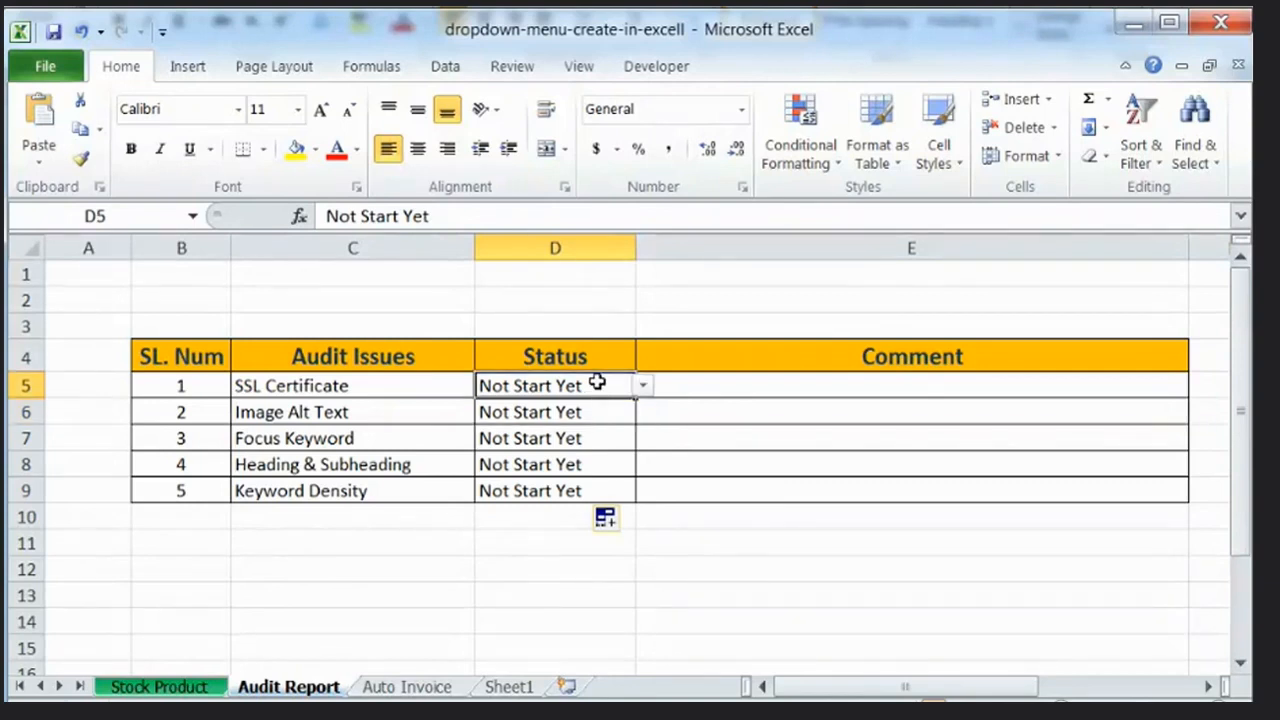
{"action": "left_click", "coordinate": [262, 387]}
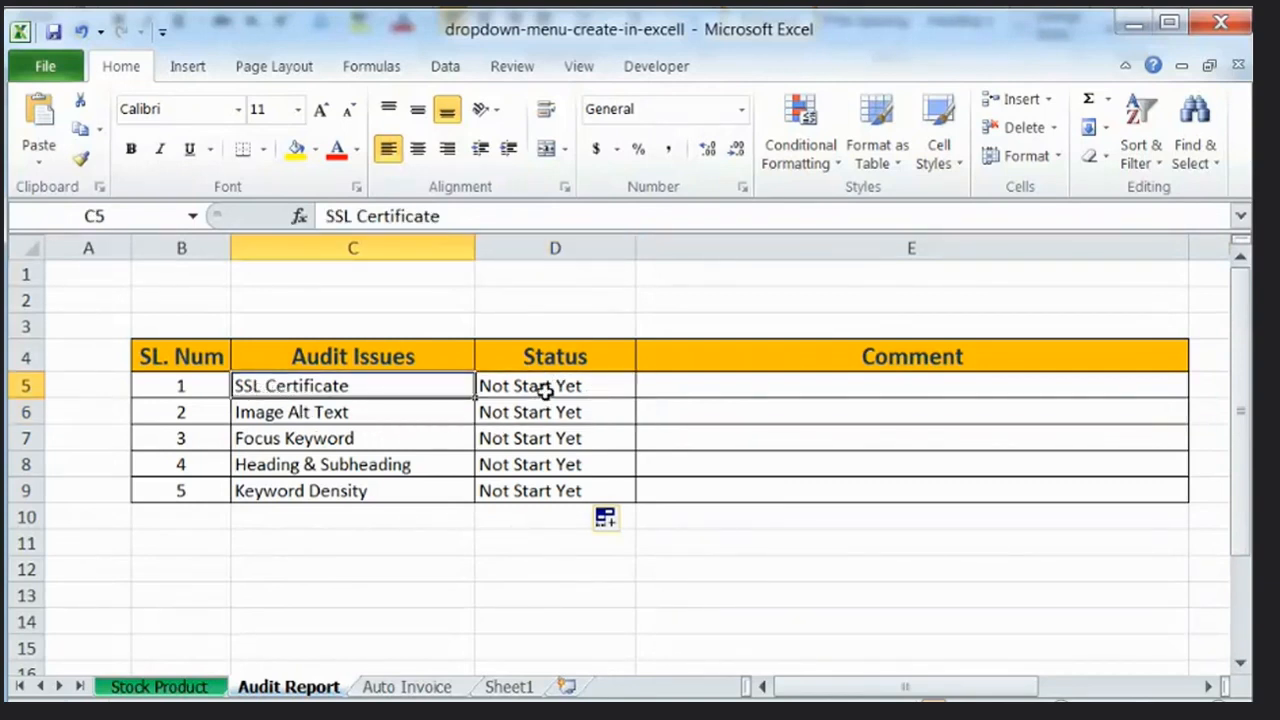
{"action": "left_click", "coordinate": [548, 390]}
{"action": "left_click", "coordinate": [643, 387]}
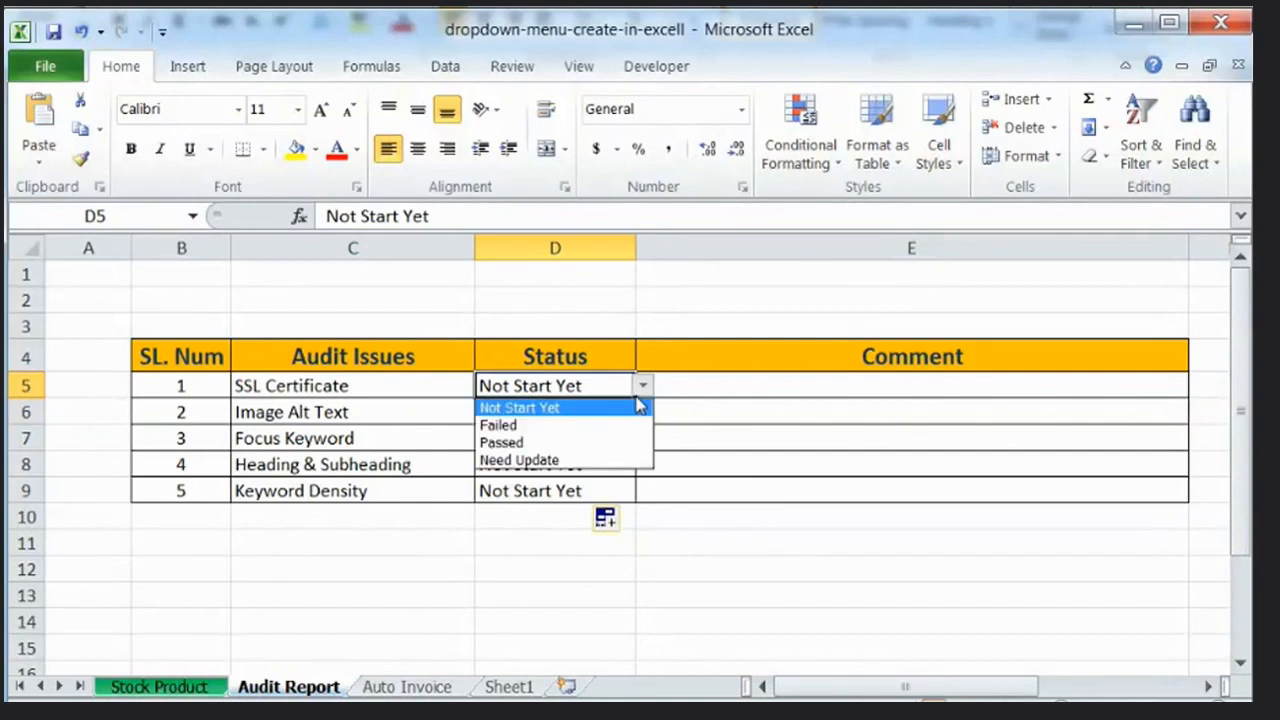
{"action": "left_click", "coordinate": [523, 441]}
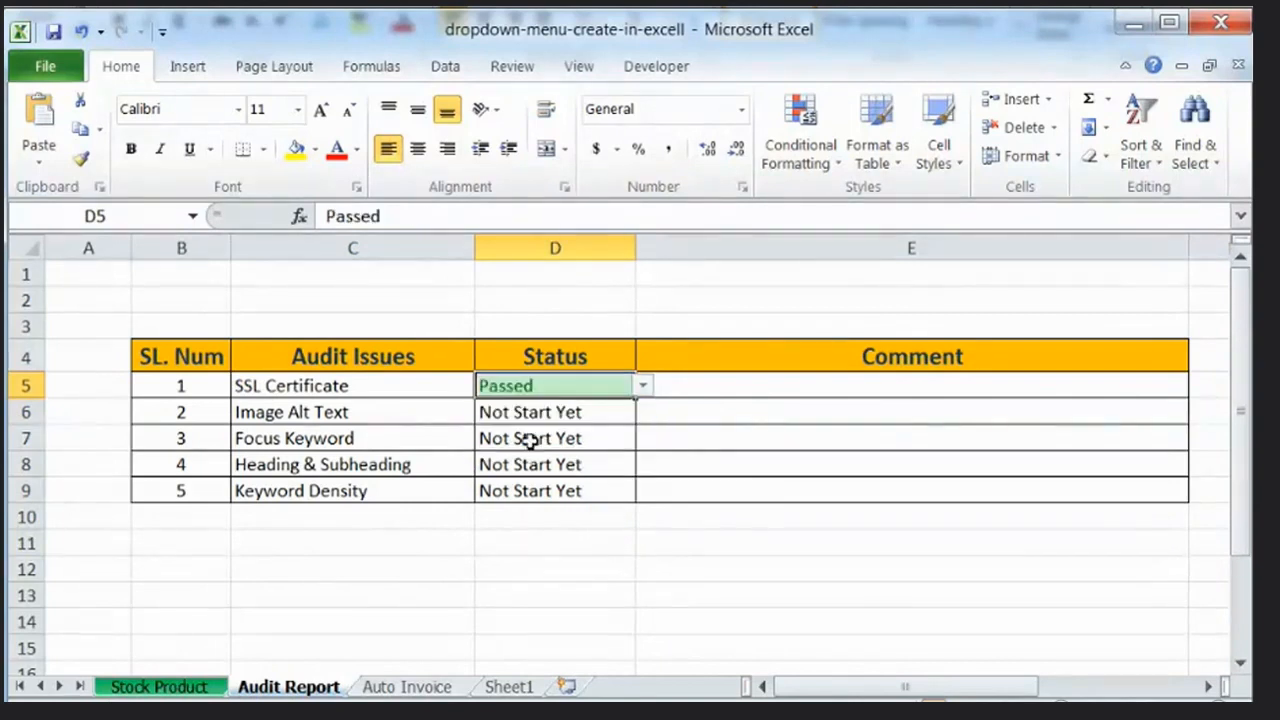
{"action": "left_click", "coordinate": [643, 386]}
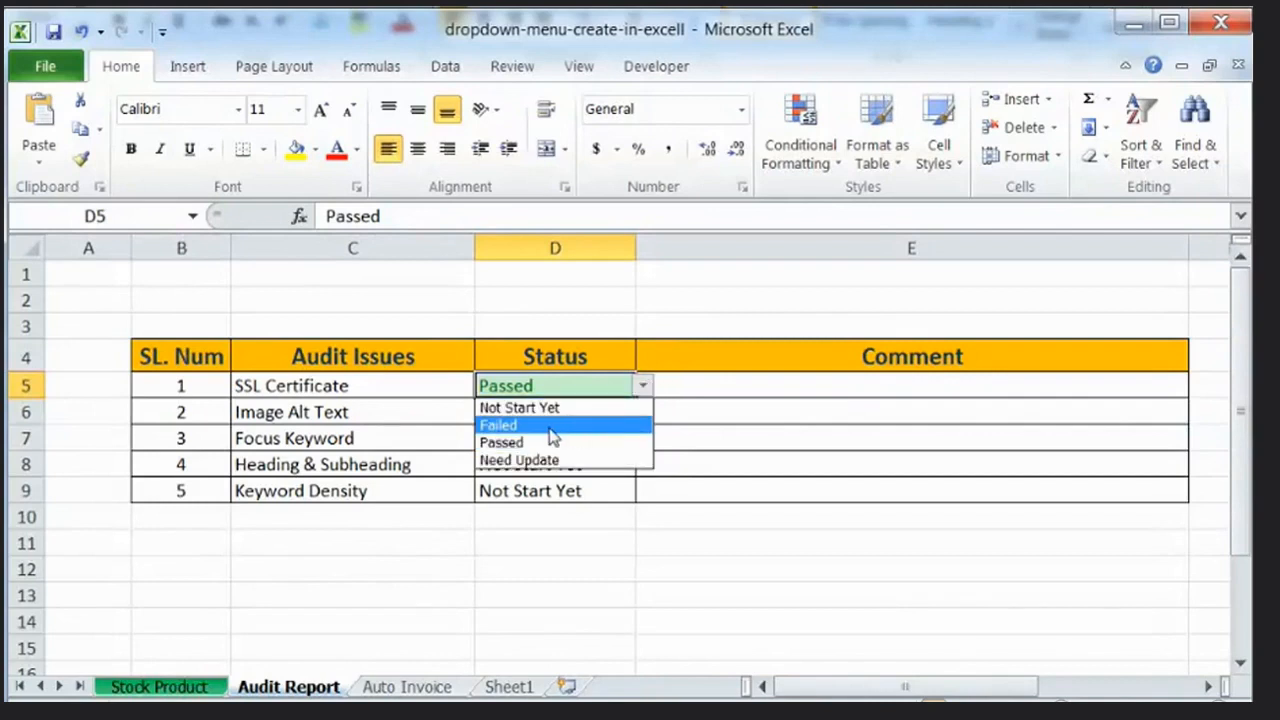
{"action": "left_click", "coordinate": [548, 428]}
Set the Image Alt Text status to Passed and the Focus Keyword status to Need Update.
{"action": "left_click", "coordinate": [340, 414]}
{"action": "left_click", "coordinate": [612, 414]}
{"action": "left_click", "coordinate": [644, 418]}
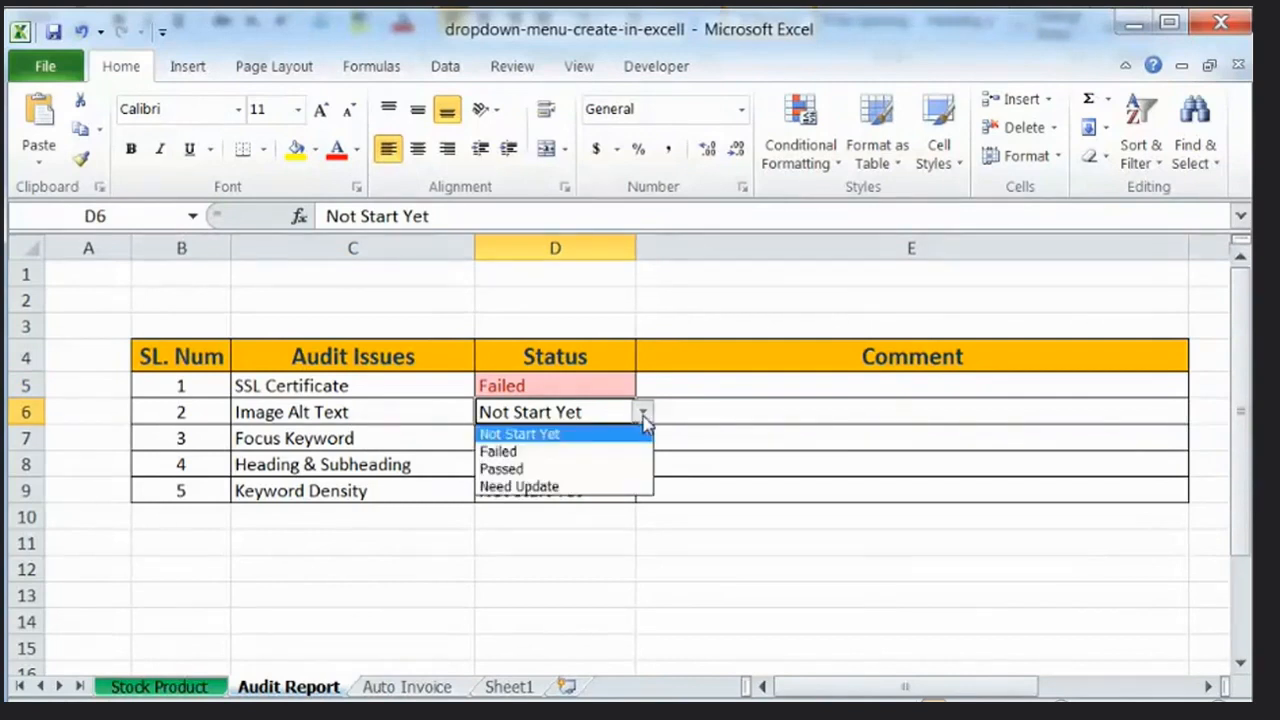
{"action": "left_click", "coordinate": [548, 466]}
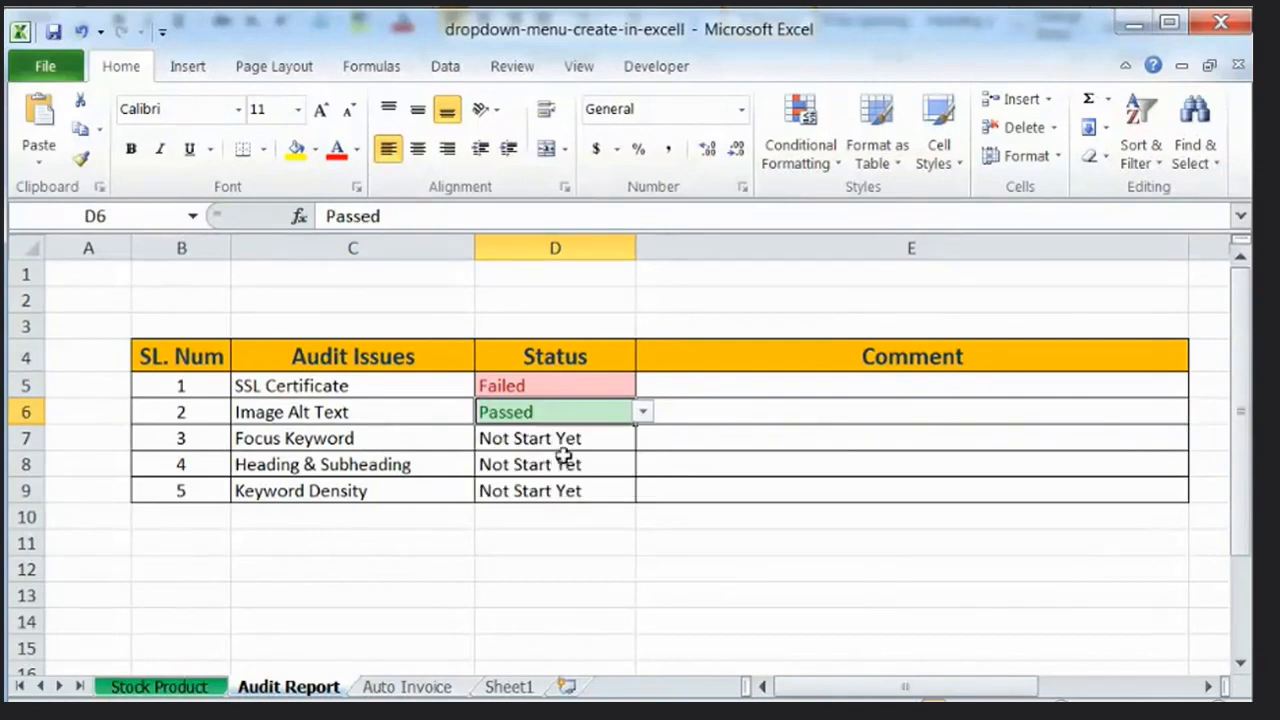
{"action": "left_click", "coordinate": [388, 442]}
{"action": "left_click", "coordinate": [568, 438]}
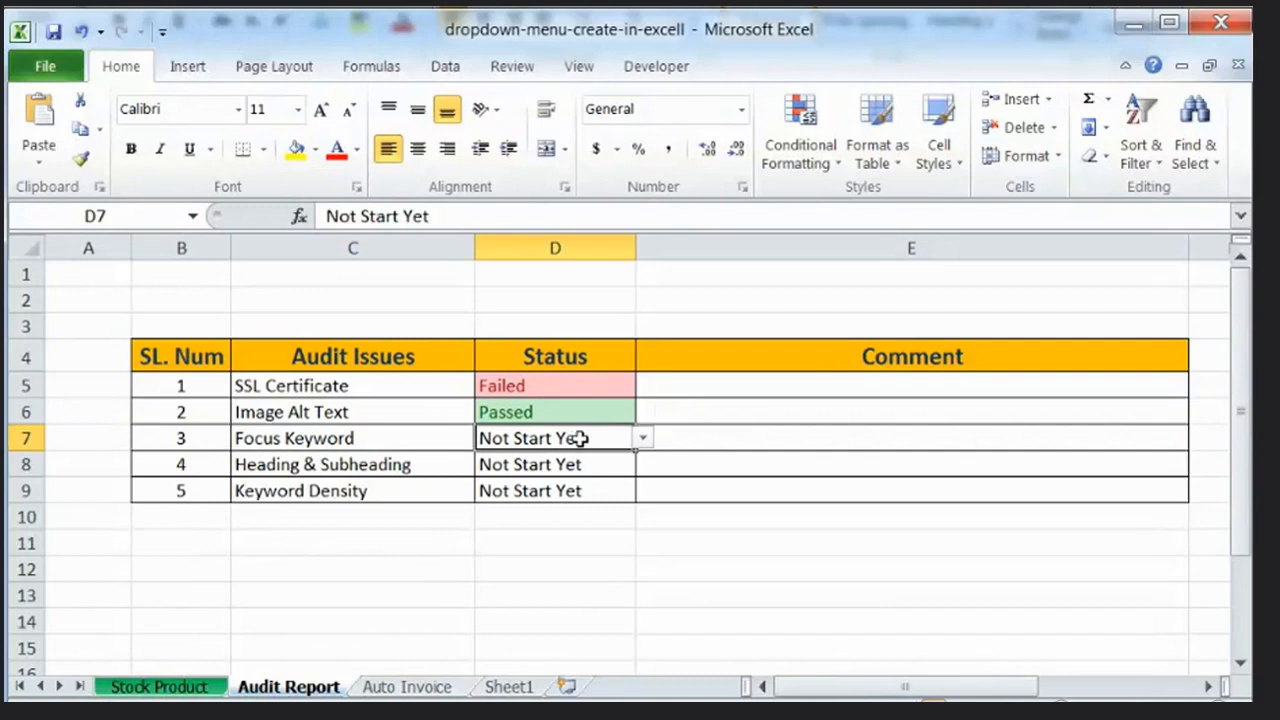
{"action": "left_click", "coordinate": [641, 440]}
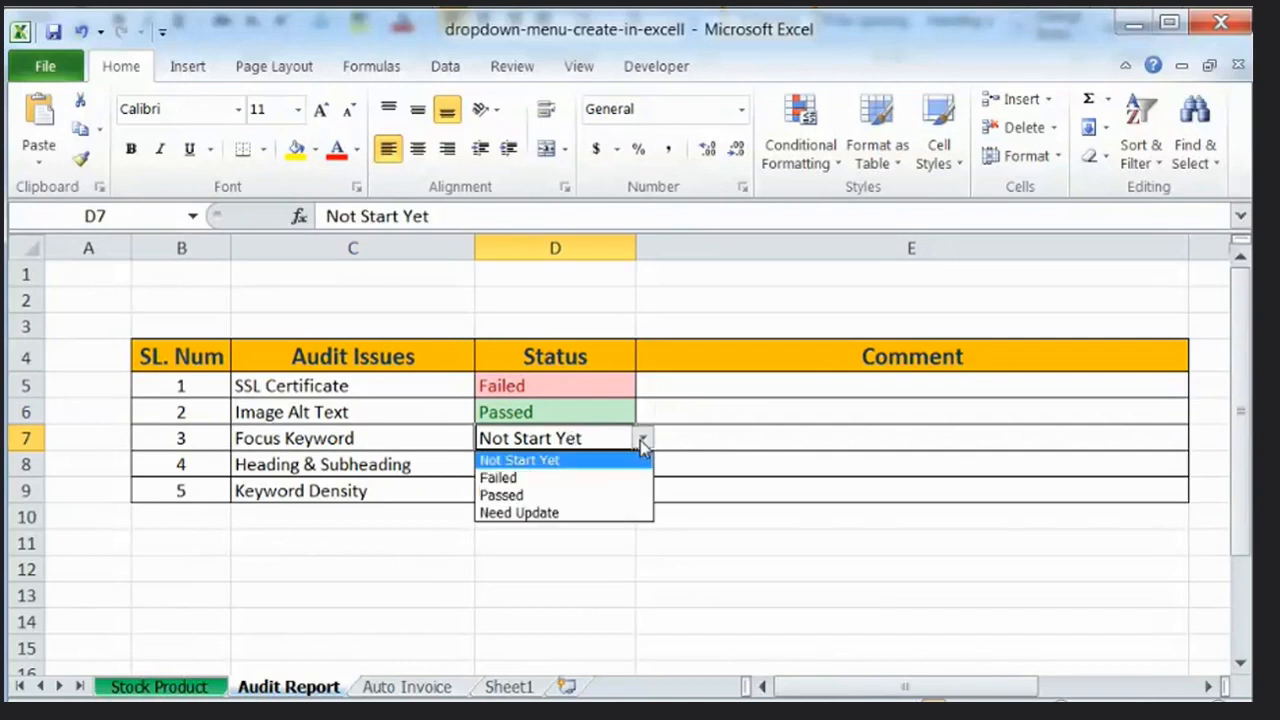
{"action": "left_click", "coordinate": [548, 514]}
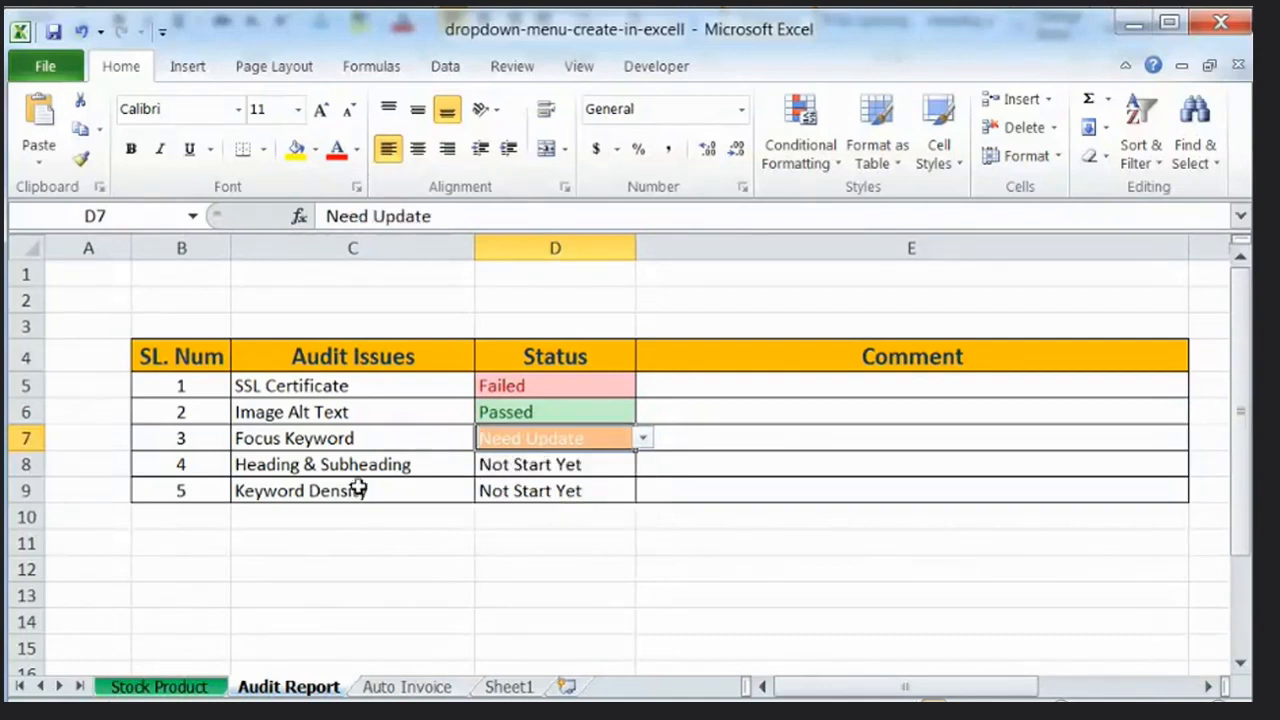
Set the Heading & Subheading status to Passed and the Keyword Density status to Failed.
{"action": "left_click", "coordinate": [568, 482]}
{"action": "left_click", "coordinate": [606, 470]}
{"action": "left_click", "coordinate": [645, 466]}
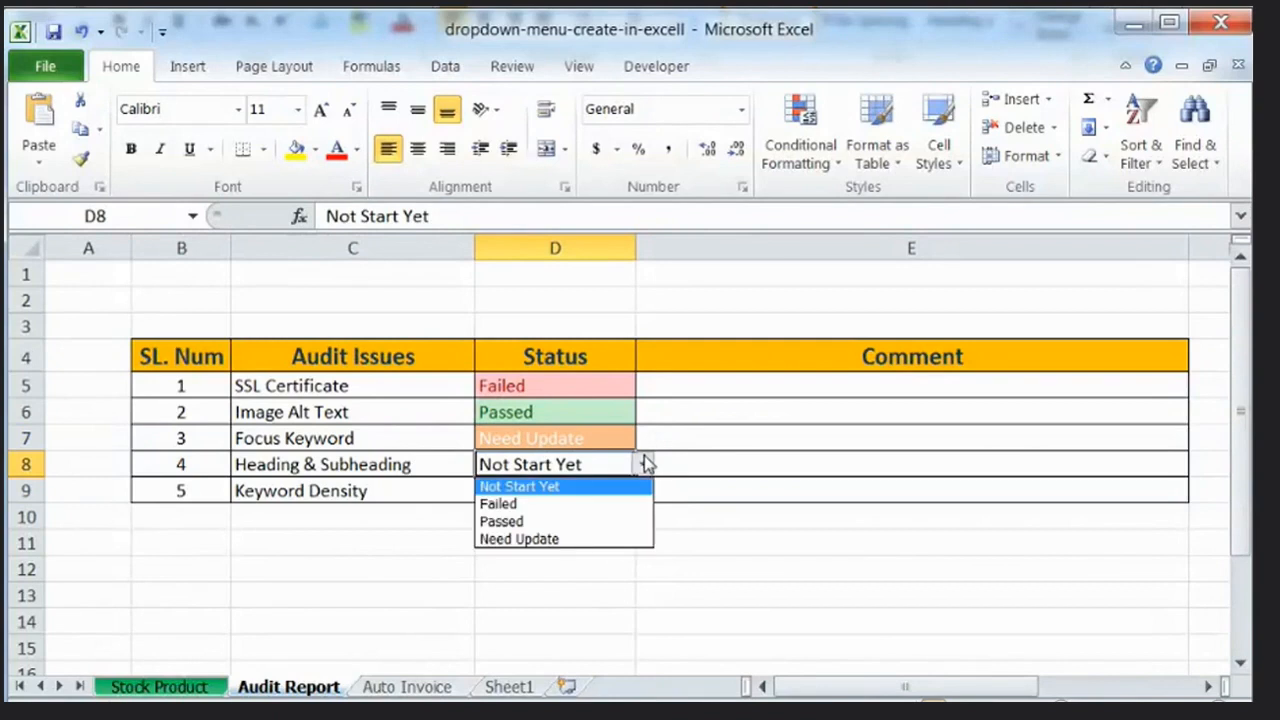
{"action": "left_click", "coordinate": [538, 520]}
{"action": "left_click", "coordinate": [603, 491]}
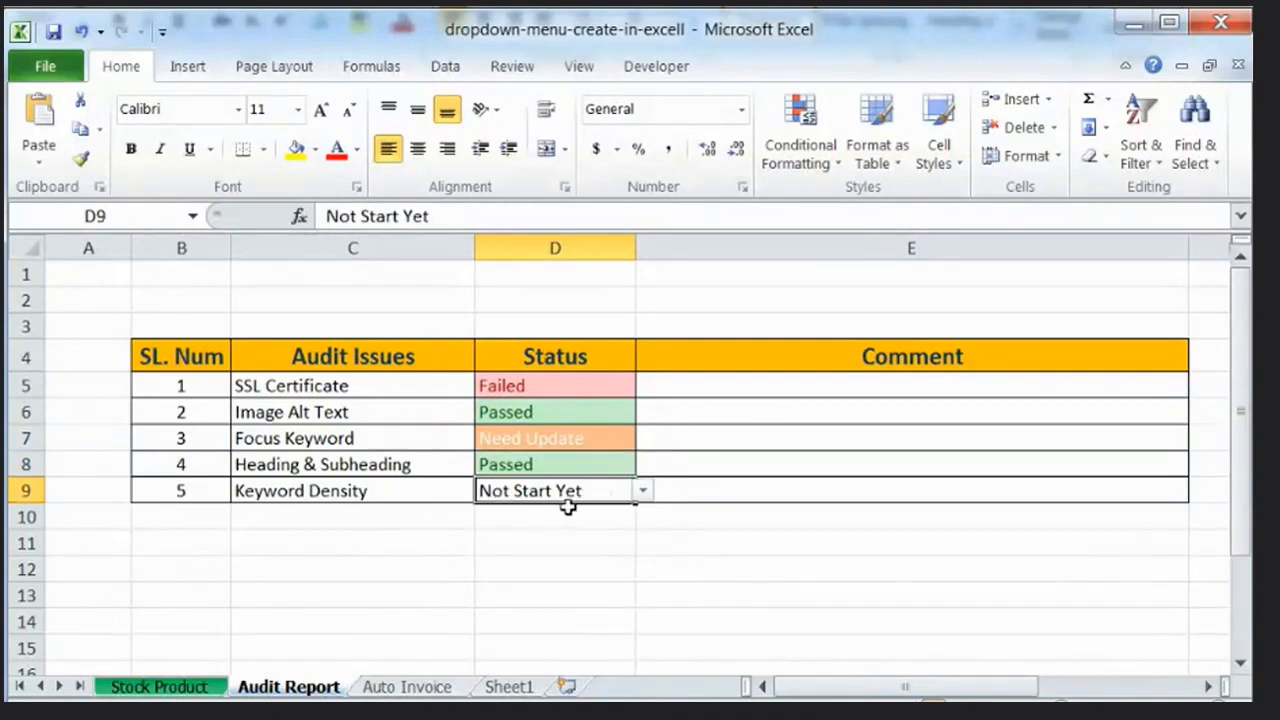
{"action": "left_click", "coordinate": [643, 491]}
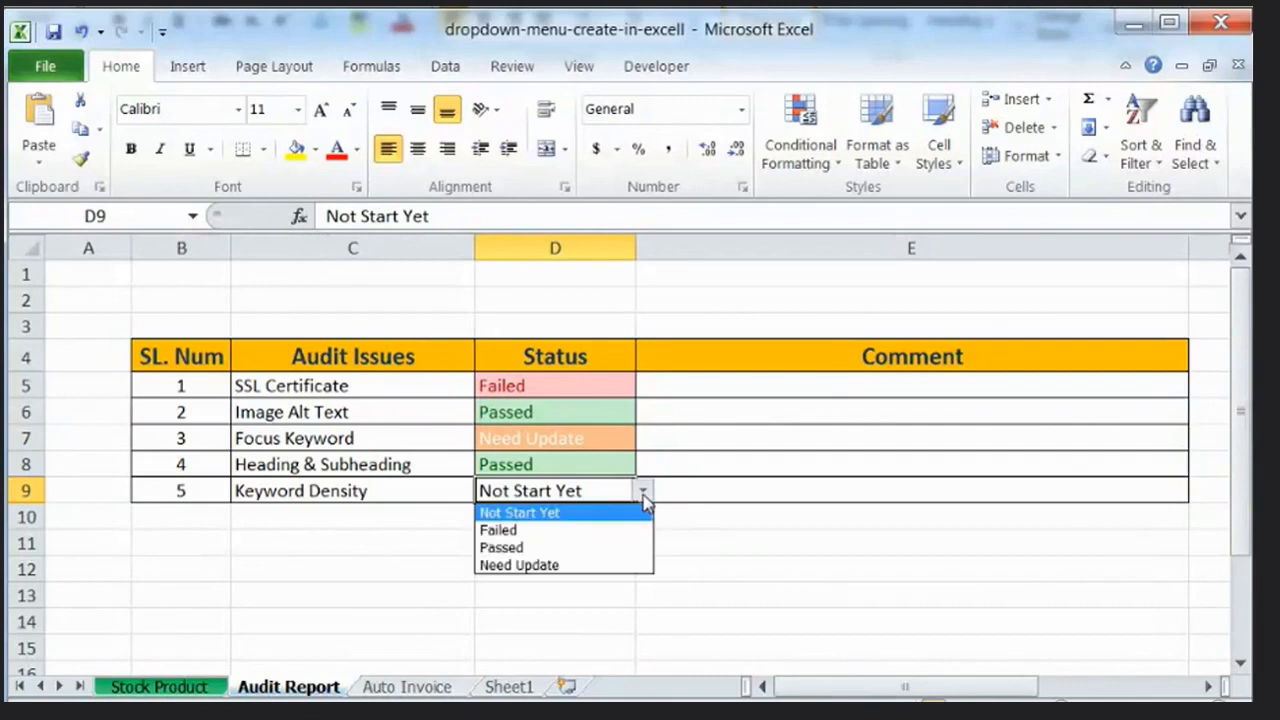
{"action": "left_click", "coordinate": [547, 533]}
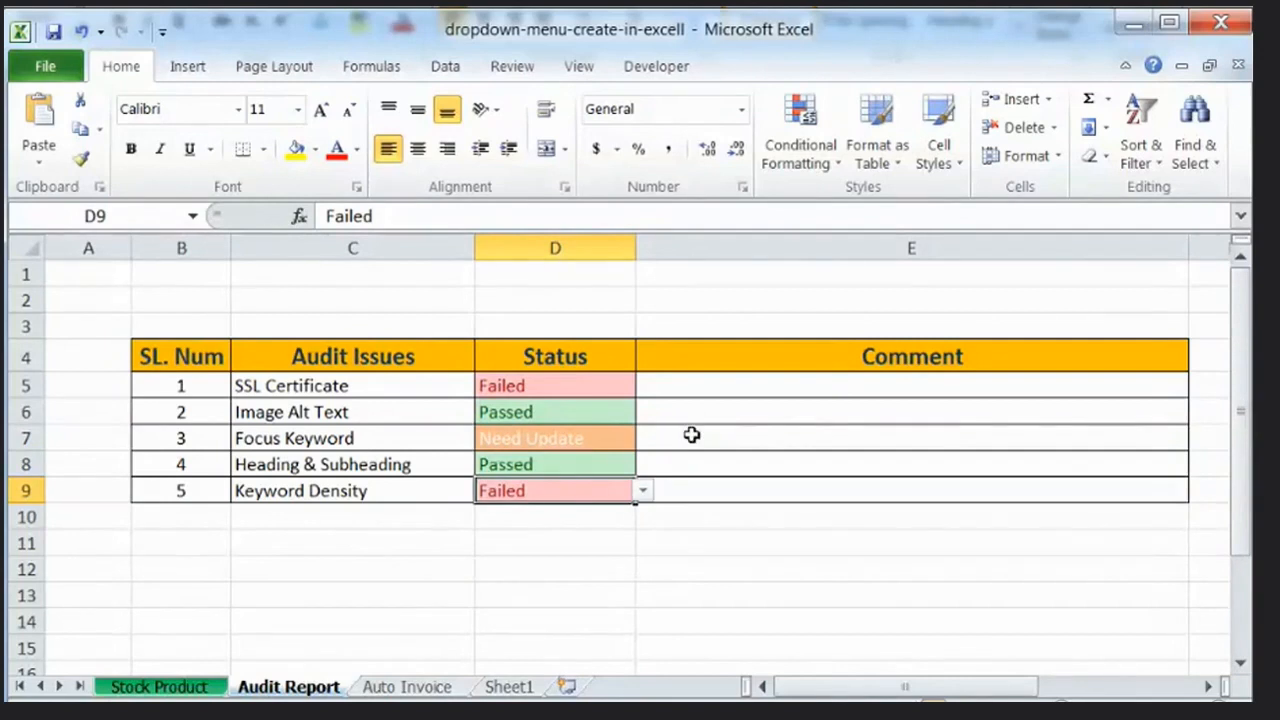
Enter the comment "You must add SSL certificate in your website for security purpose." for SSL Certificate in E5.
{"action": "left_click", "coordinate": [782, 386]}
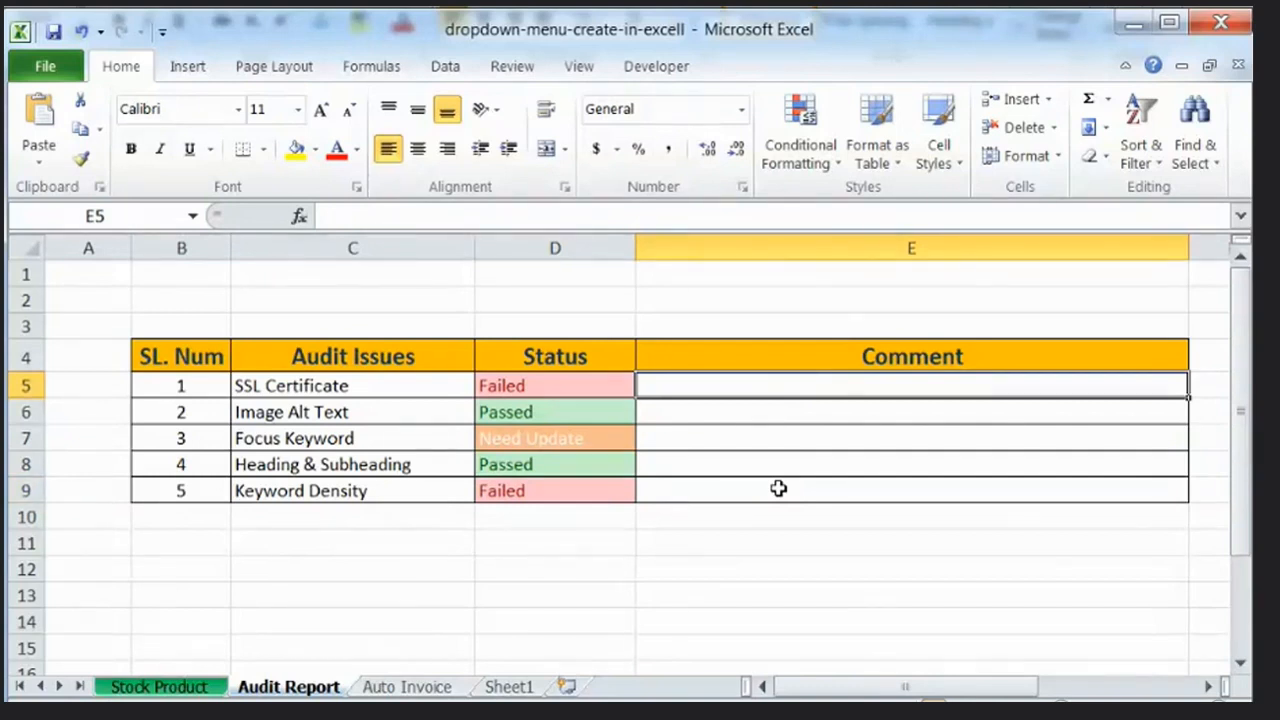
{"action": "type", "text": "You must add"}
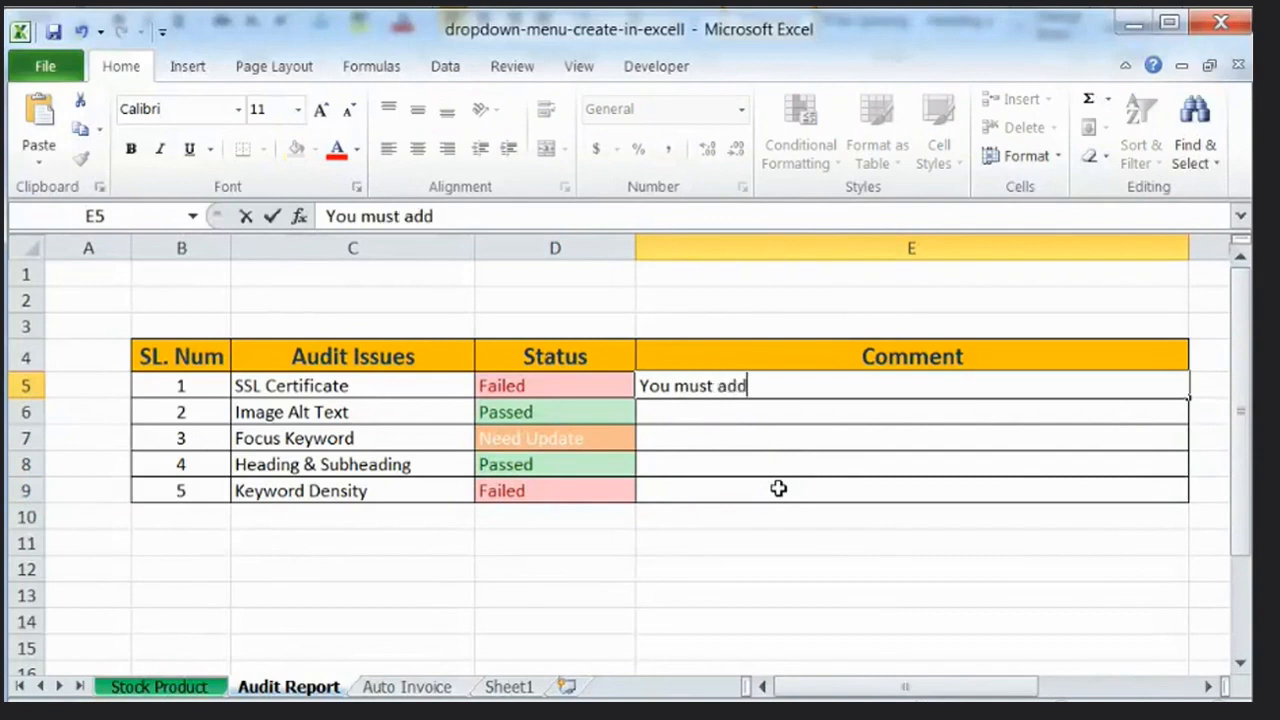
{"action": "type", "text": " SSL certificate in yo"}
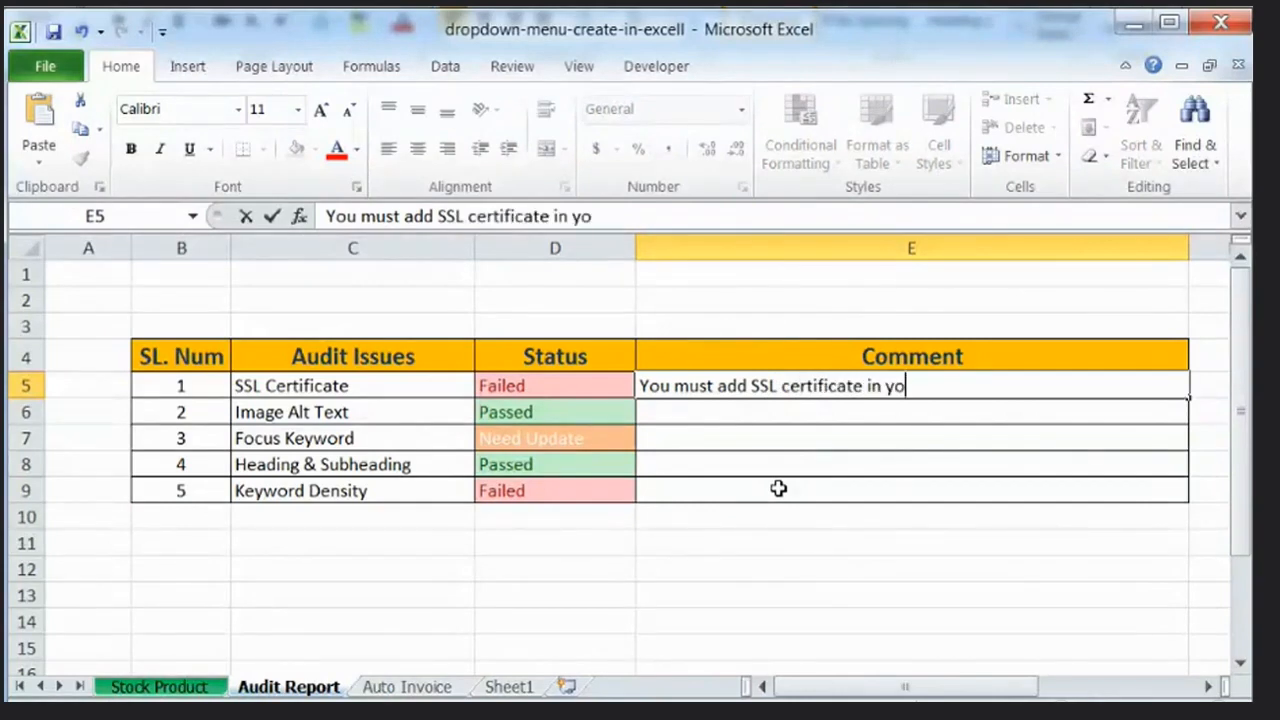
{"action": "type", "text": "ur website for security purpose."}
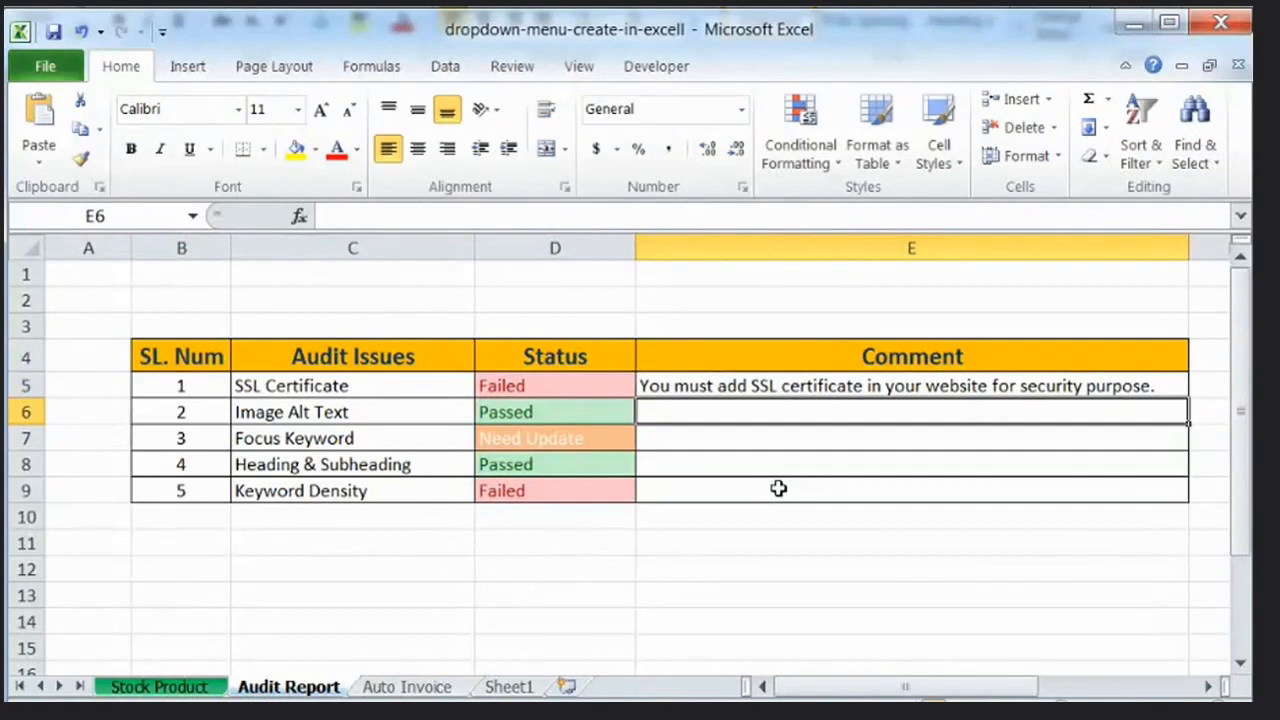
Enter the comment "You not focus your main keyword into your page." for Focus Keyword in E7.
{"action": "key", "text": "Down"}
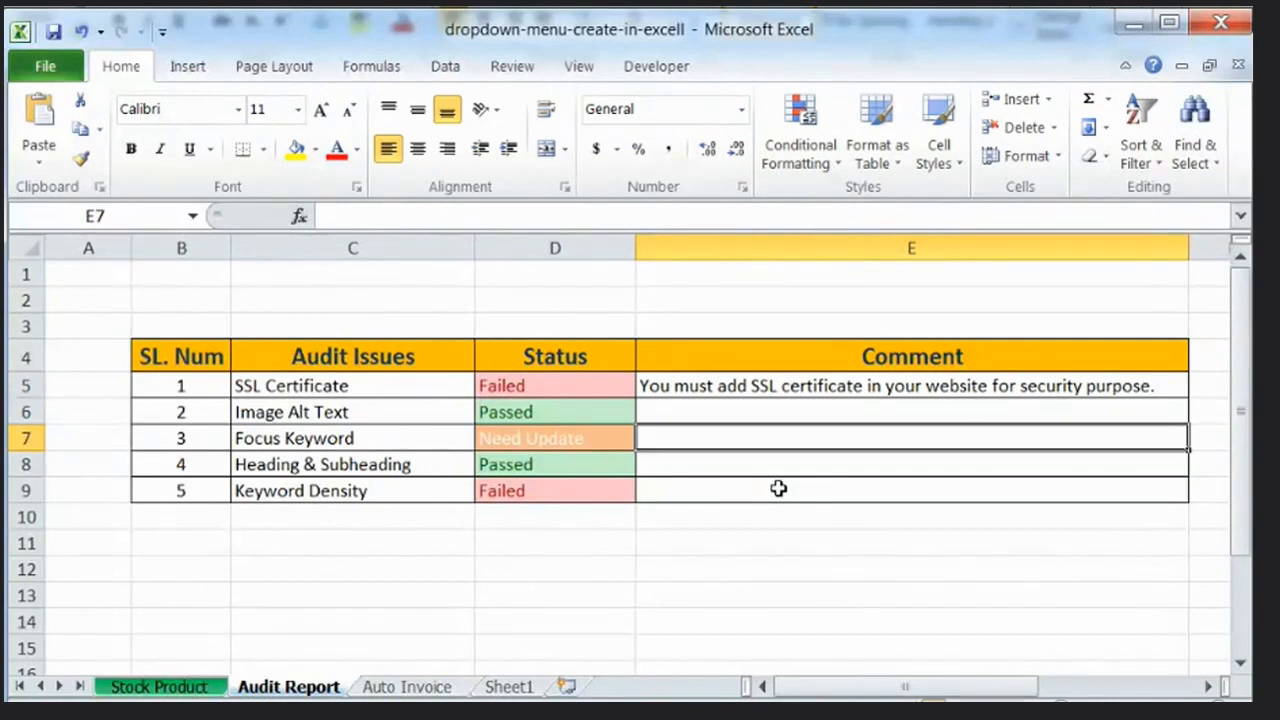
{"action": "type", "text": "Y"}
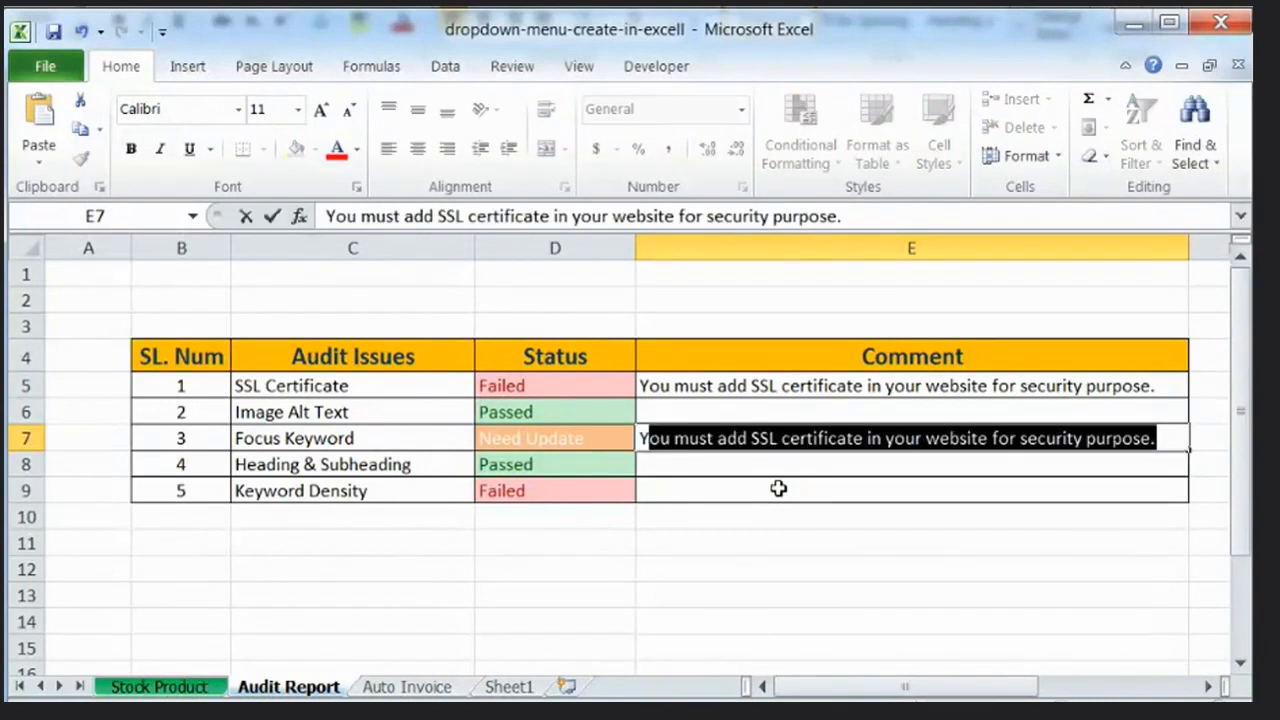
{"action": "type", "text": "ou not focus "}
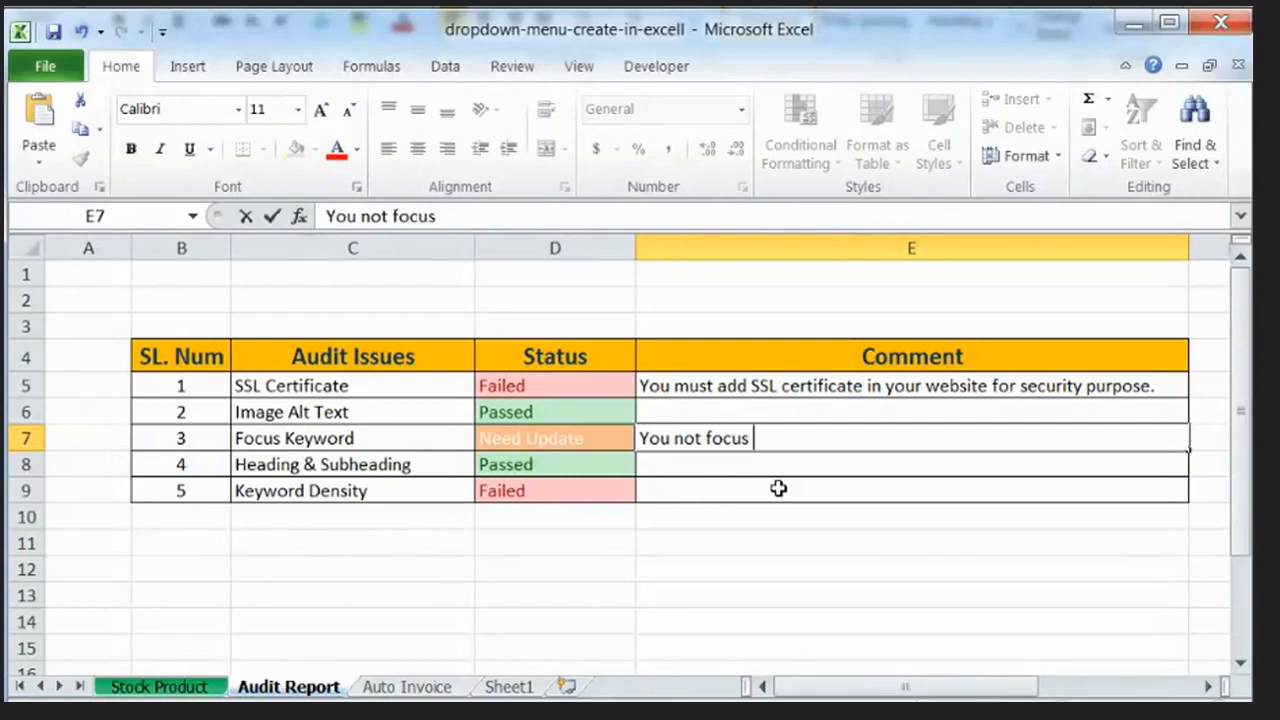
{"action": "type", "text": "your main keyword into "}
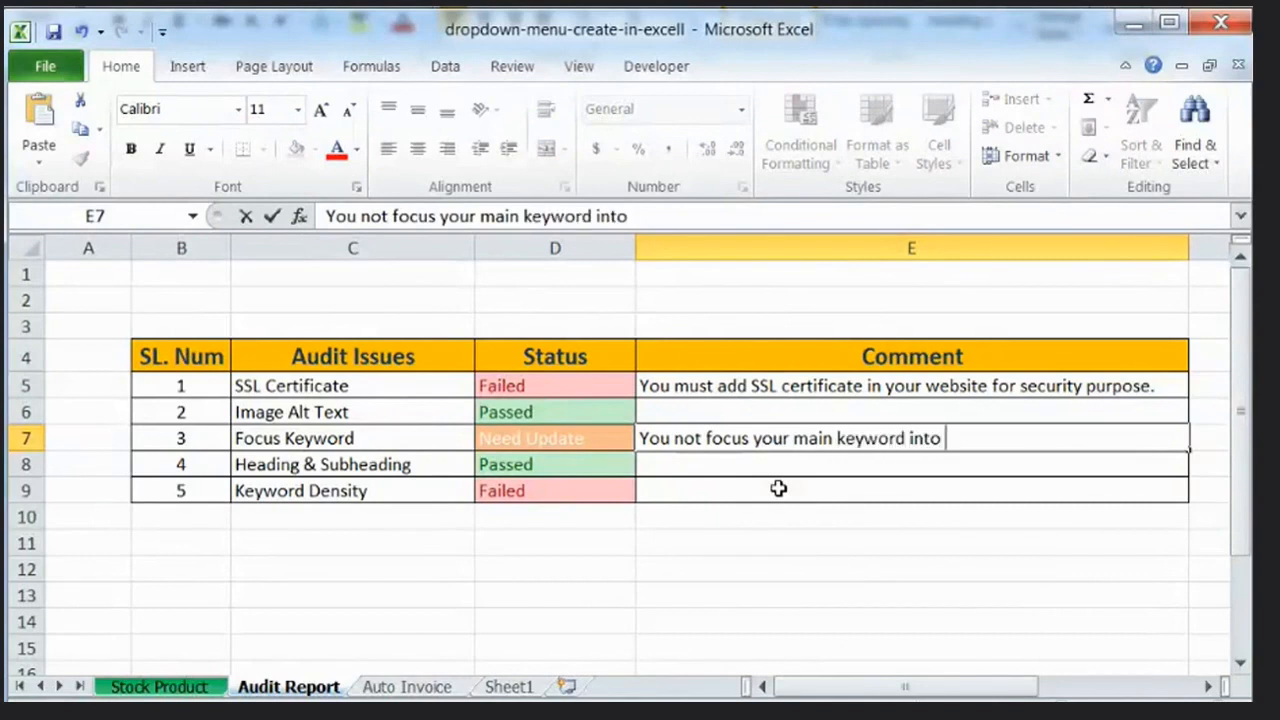
{"action": "type", "text": "your pa"}
{"action": "key", "text": "BackSpace"}
{"action": "type", "text": "age."}
{"action": "key", "text": "Return"}
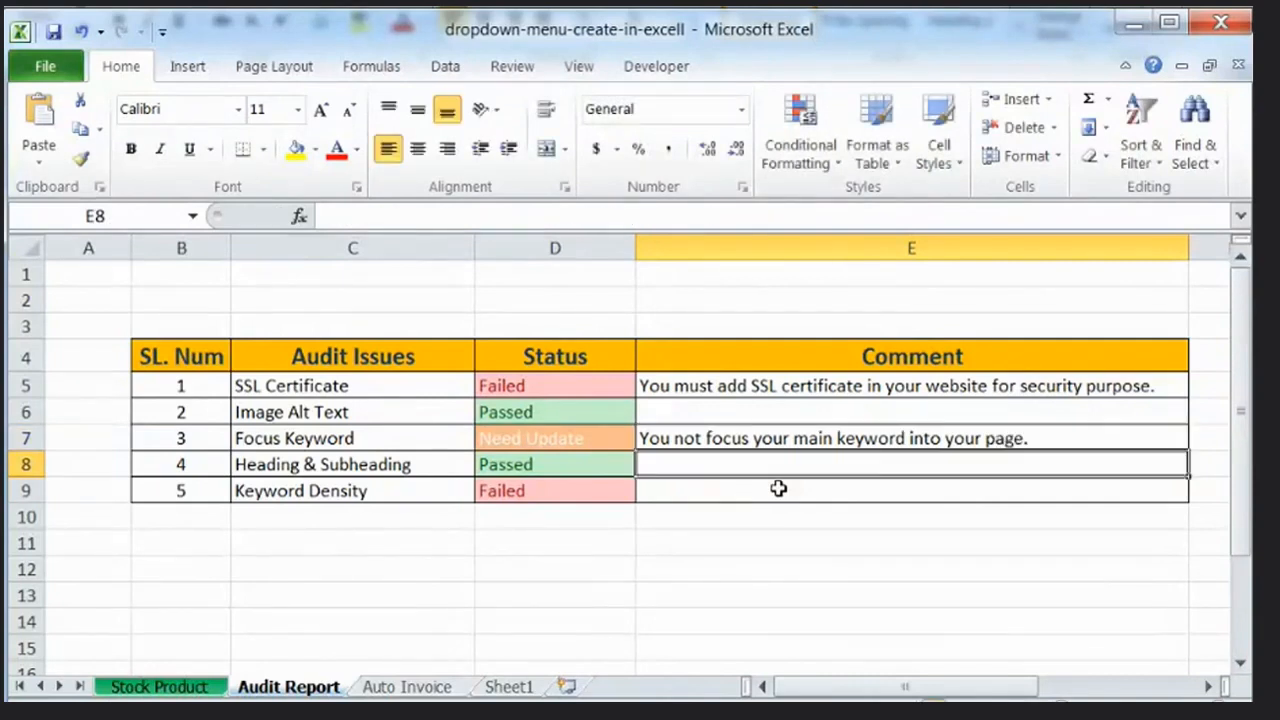
Enter the comment "You keyword density is to high." for Keyword Density in E9.
{"action": "key", "text": "Return"}
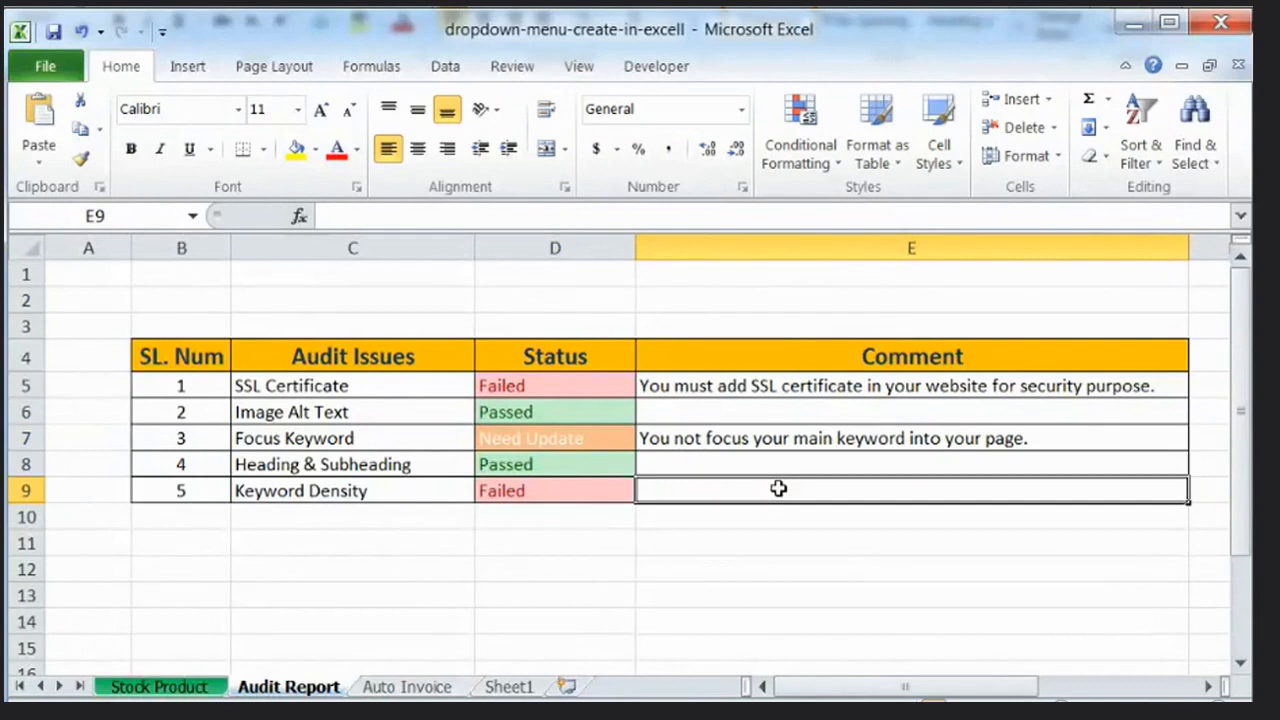
{"action": "type", "text": "Y"}
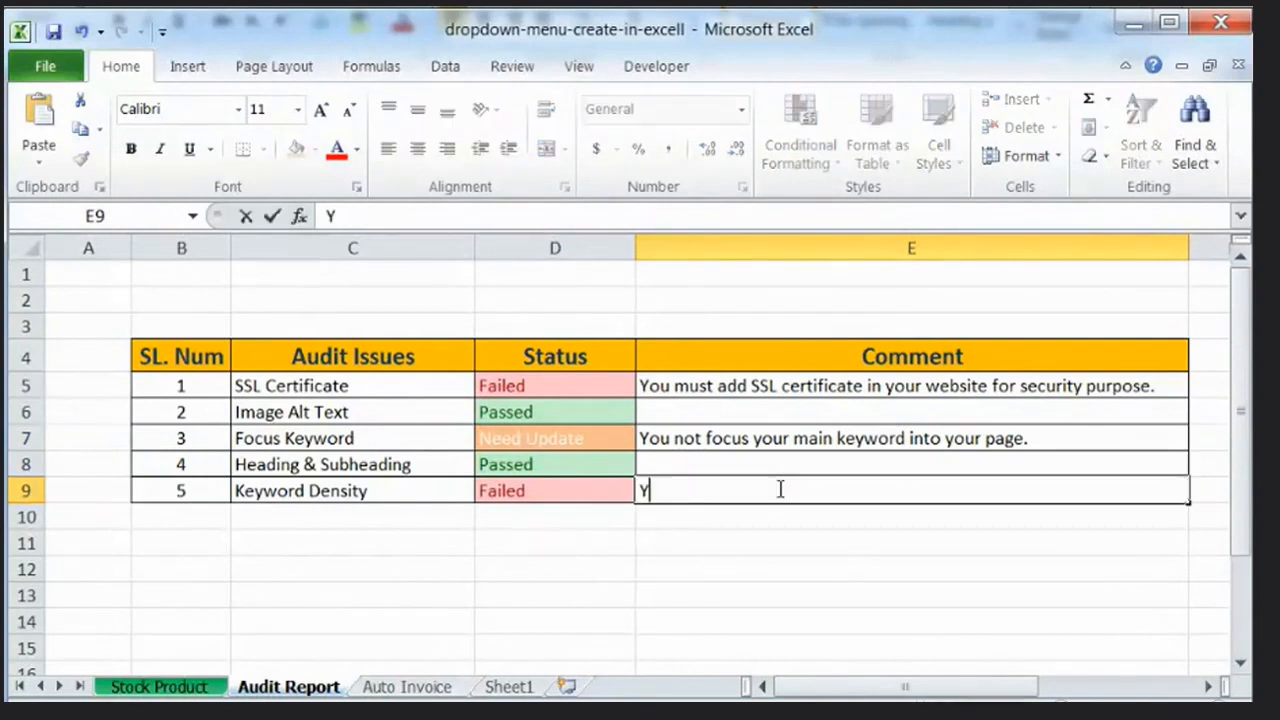
{"action": "type", "text": "ou kewywo"}
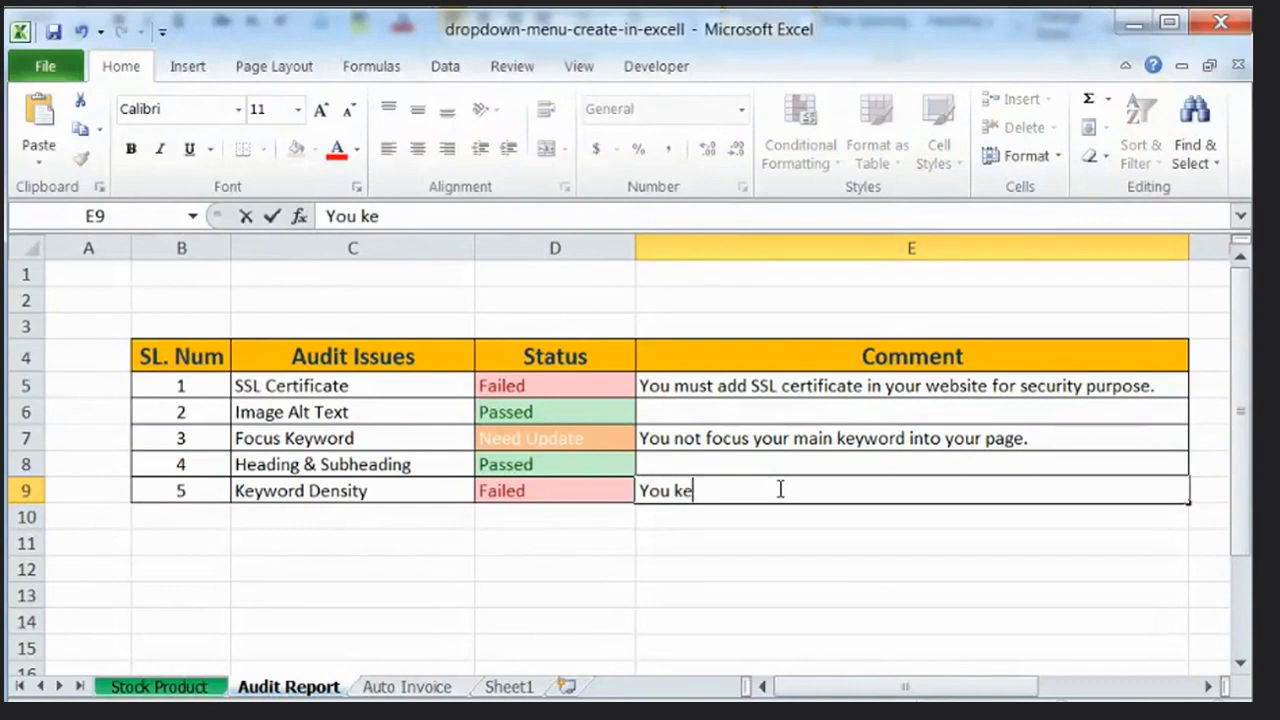
{"action": "key", "text": "BackSpace"}
{"action": "key", "text": "BackSpace"}
{"action": "key", "text": "BackSpace"}
{"action": "key", "text": "BackSpace"}
{"action": "type", "text": "yword density is to high."}
{"action": "key", "text": "Return"}
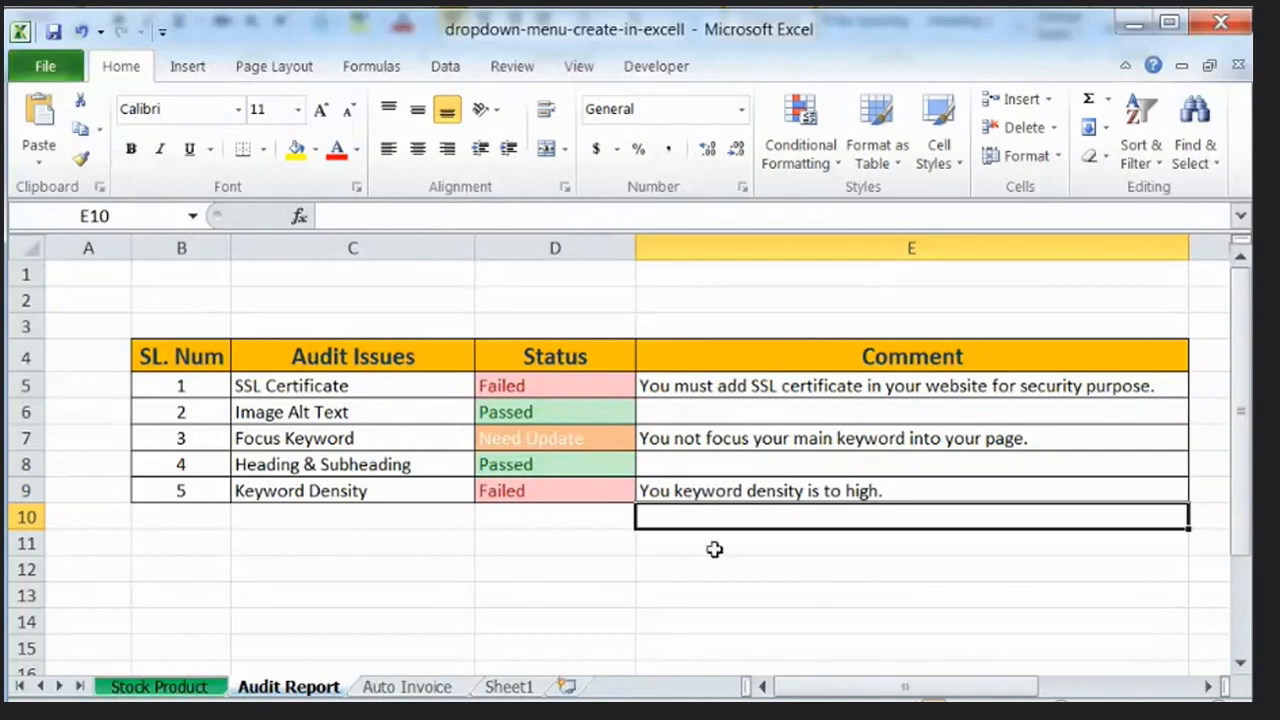
Review the completed audit table in B4:E9, including the colour-coded statuses in D5:D9 and their comments.
{"action": "left_click", "coordinate": [688, 566]}
{"action": "left_click_drag", "start_coordinate": [181, 358], "coordinate": [743, 488]}
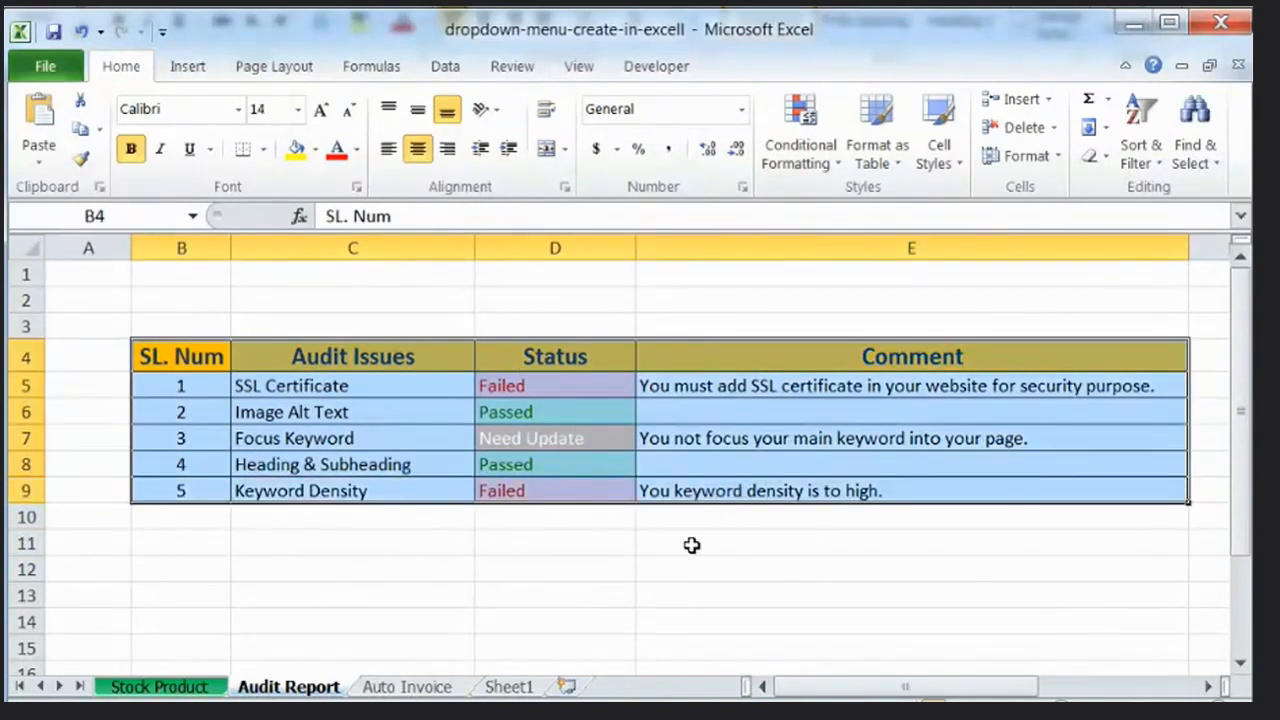
{"action": "left_click", "coordinate": [612, 622]}
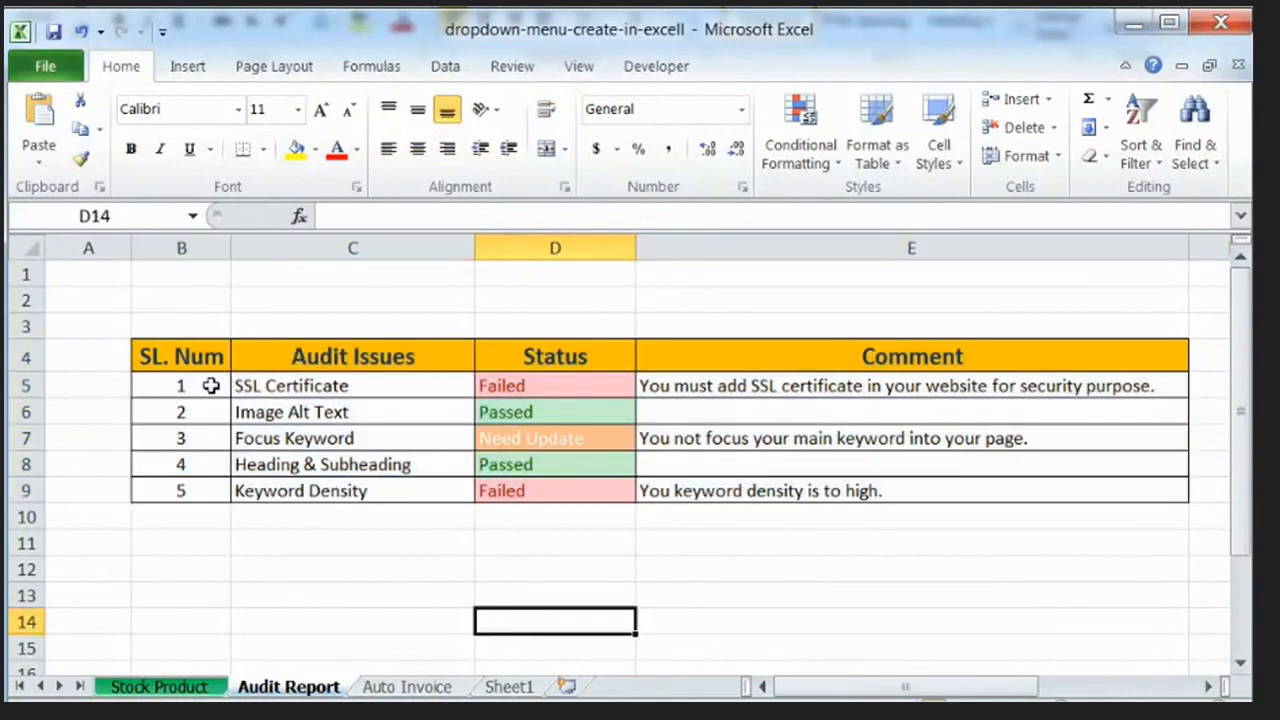
{"action": "left_click_drag", "start_coordinate": [175, 352], "coordinate": [724, 494]}
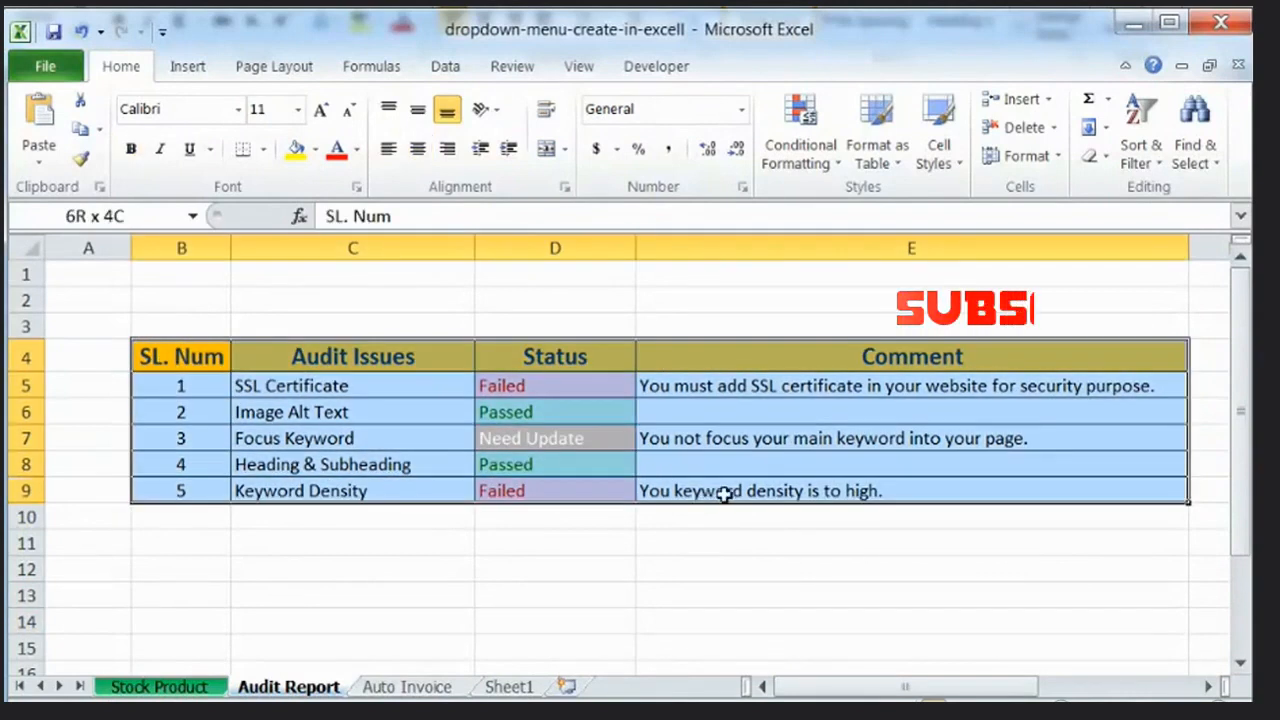
{"action": "left_click", "coordinate": [480, 563]}
{"action": "left_click_drag", "start_coordinate": [252, 515], "coordinate": [290, 620]}
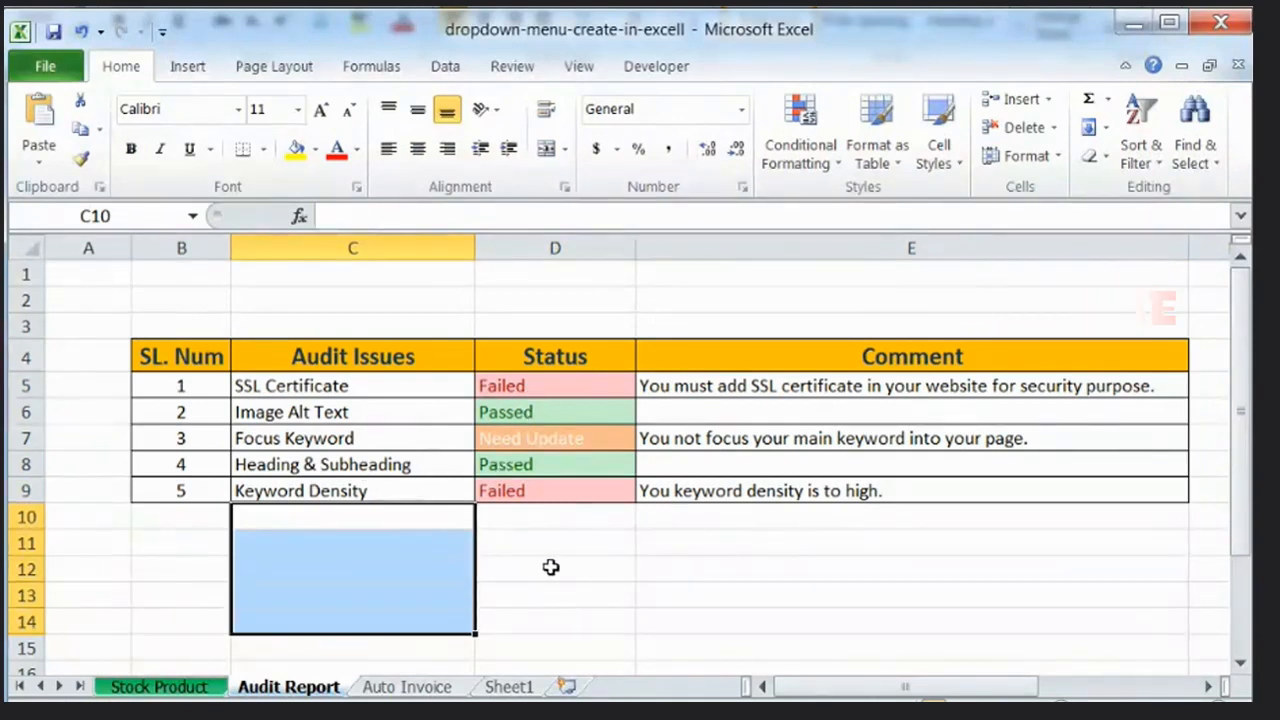
{"action": "left_click", "coordinate": [557, 522]}
{"action": "left_click", "coordinate": [540, 390]}
{"action": "left_click_drag", "start_coordinate": [540, 390], "coordinate": [546, 482]}
{"action": "left_click", "coordinate": [520, 540]}
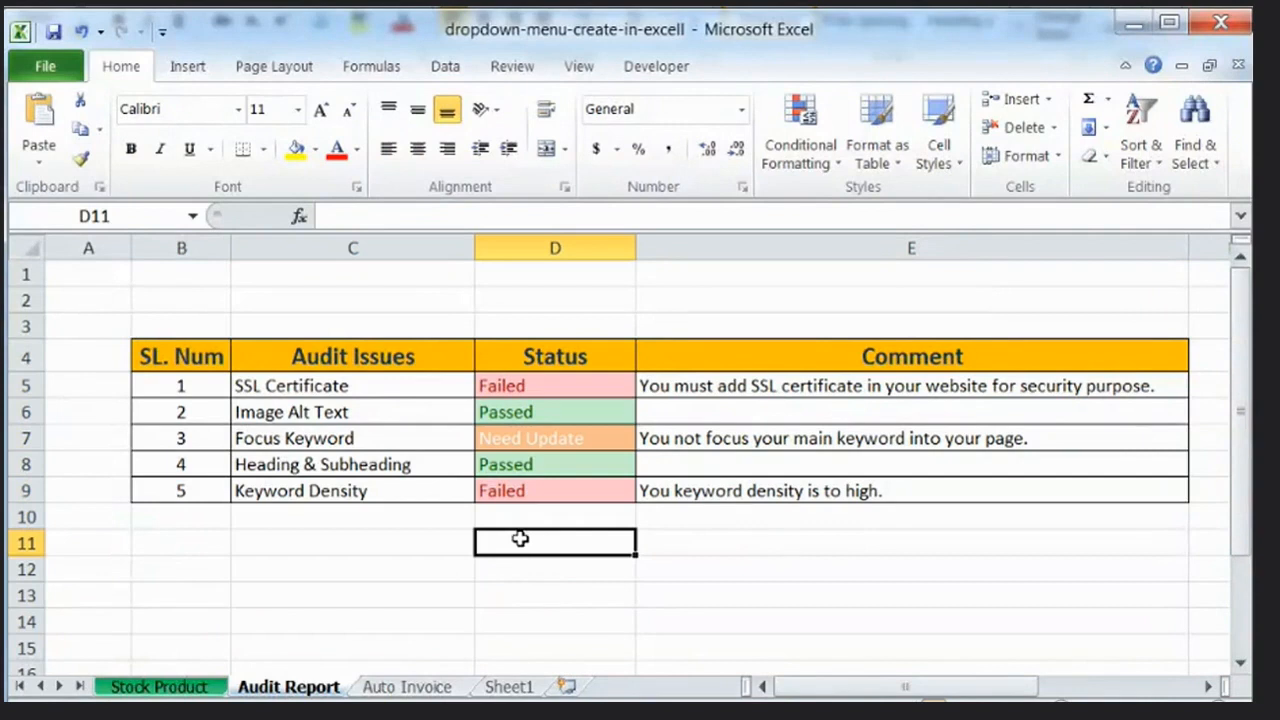
{"action": "left_click_drag", "start_coordinate": [199, 356], "coordinate": [701, 477]}
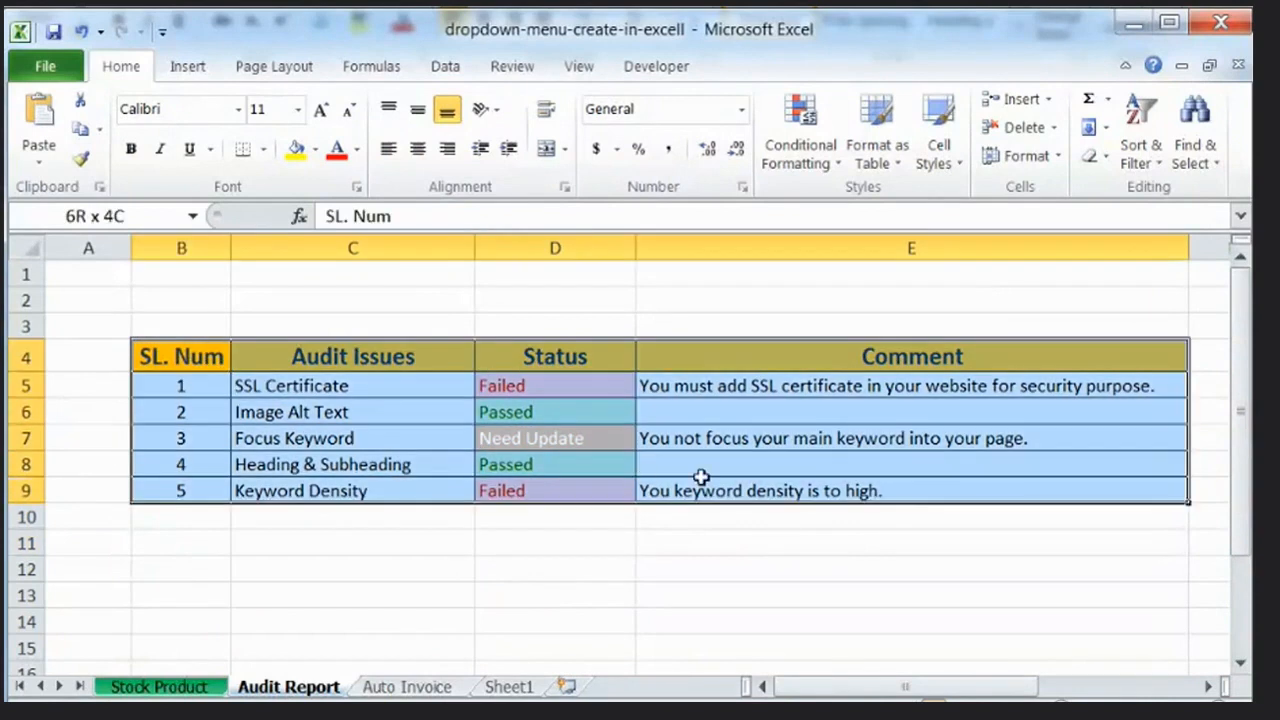
{"action": "left_click", "coordinate": [654, 566]}
Check the status options offered by the SSL Certificate dropdown list in D5, keeping the current choice.
{"action": "left_click", "coordinate": [606, 383]}
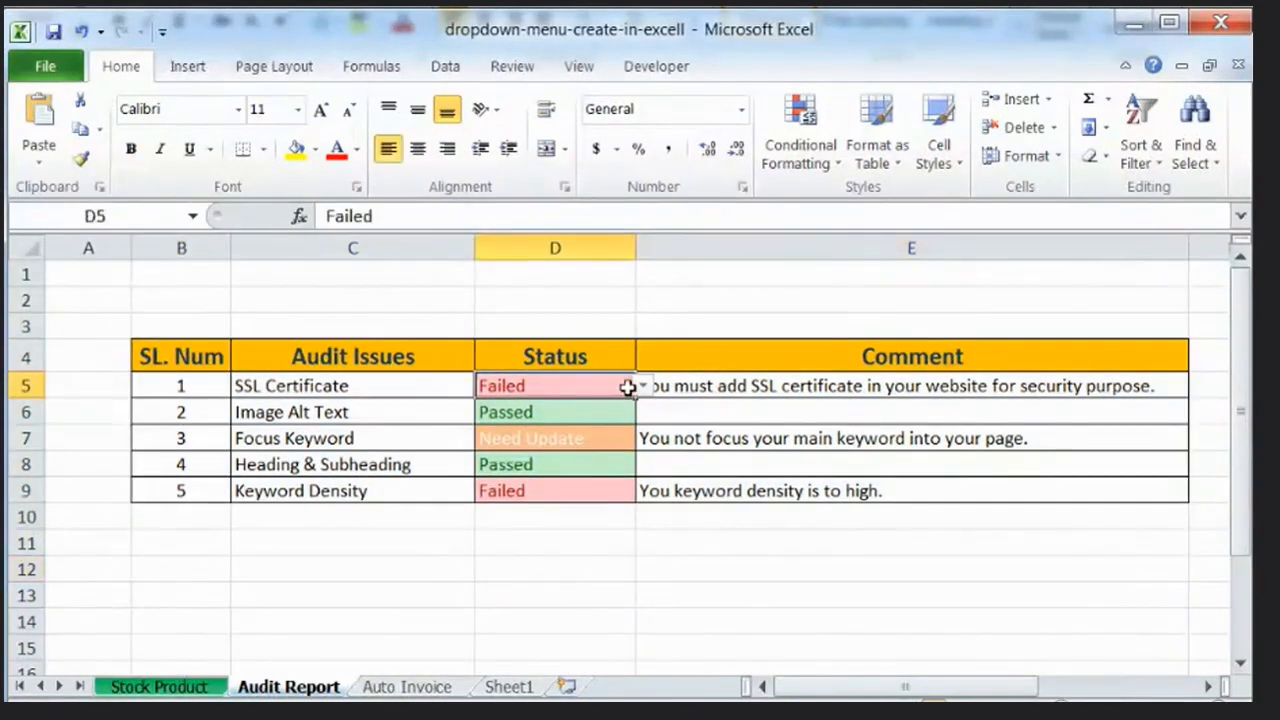
{"action": "left_click", "coordinate": [642, 386]}
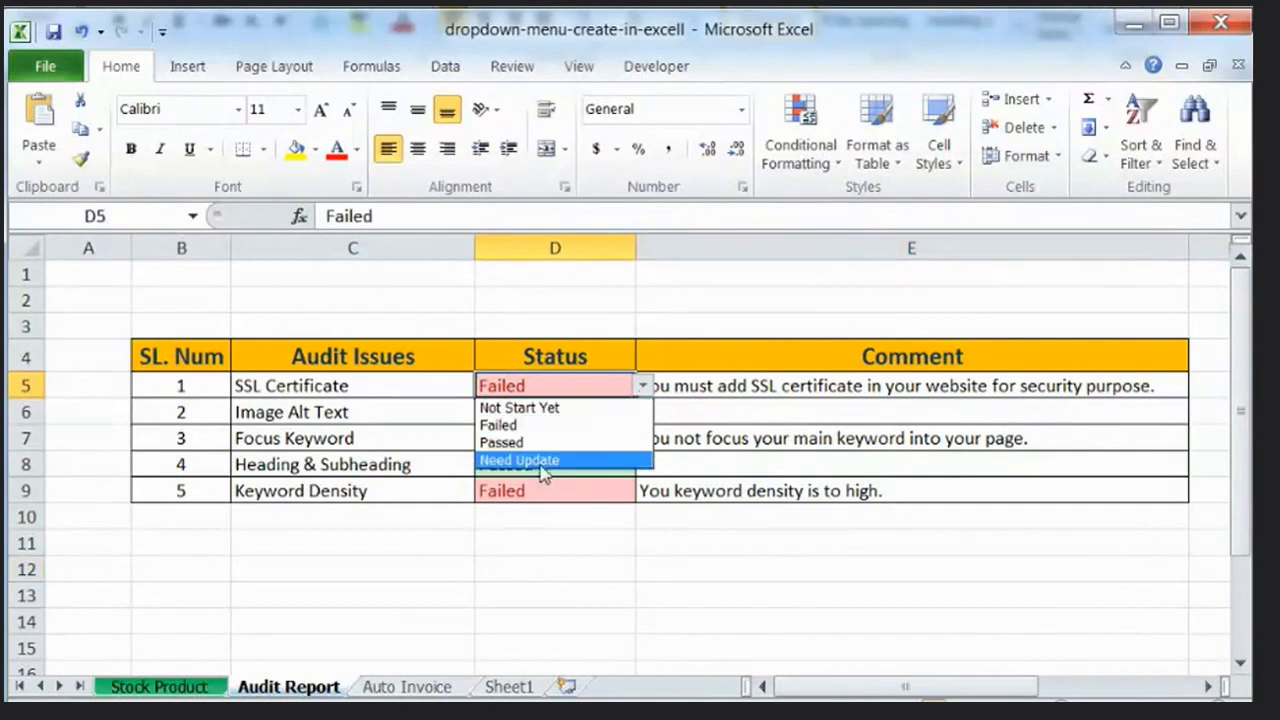
{"action": "key", "text": "Escape"}
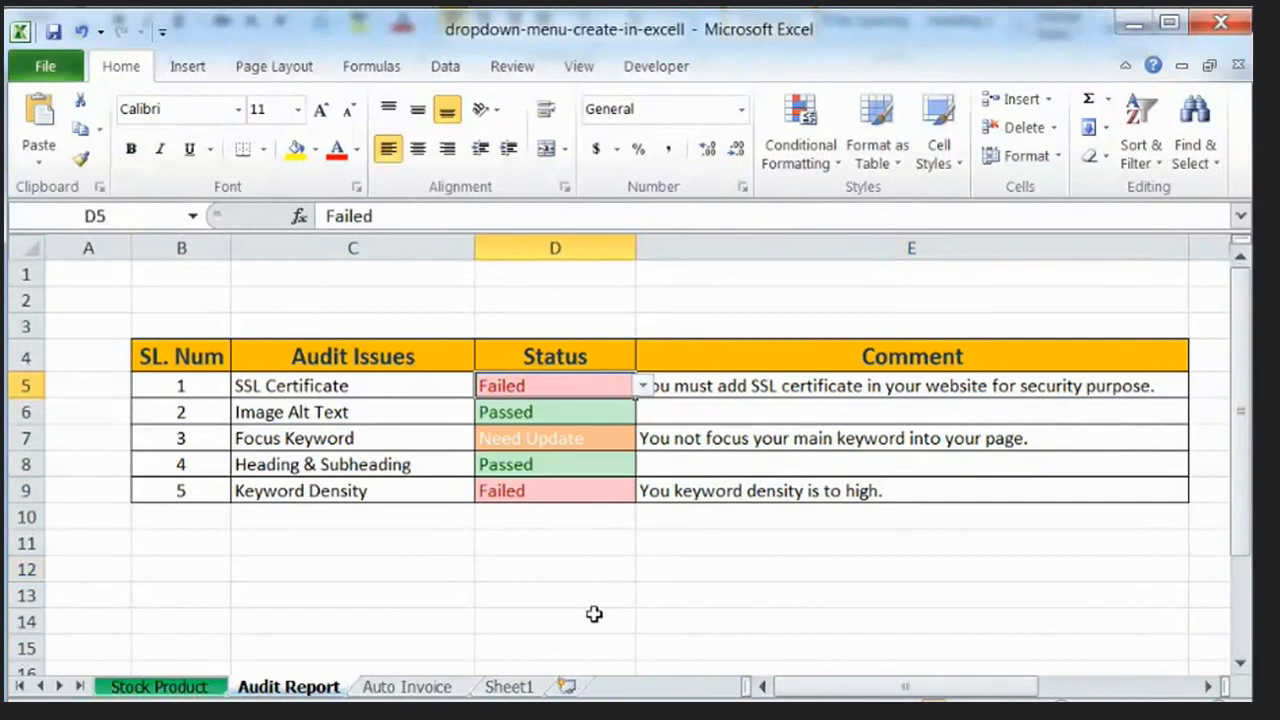